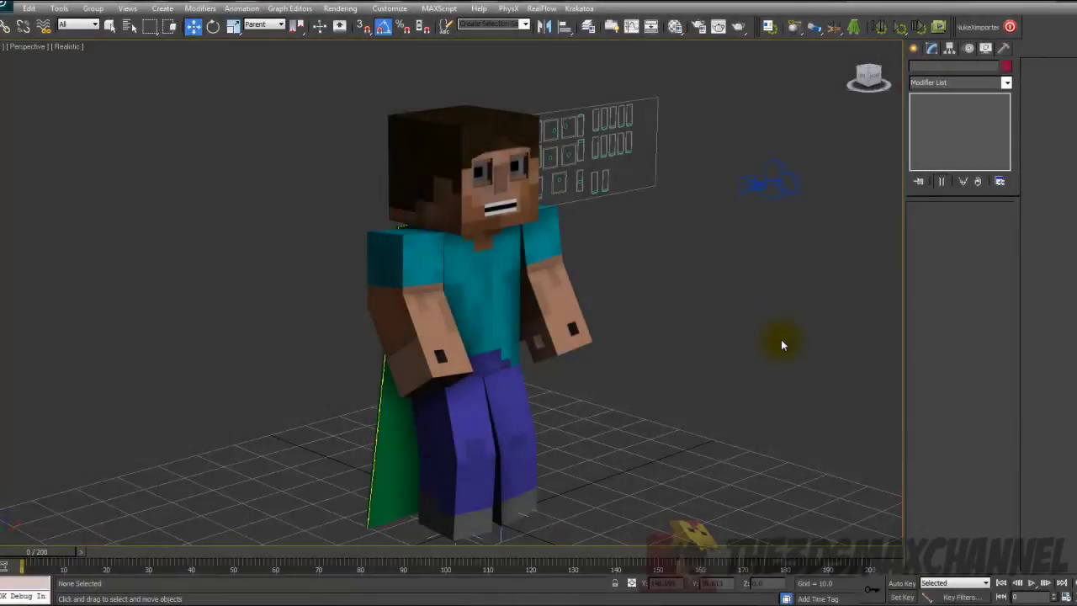
# Step: Examine the Minecraft character and its green cape from the front, side and back
pyautogui.press('F3')
pyautogui.press('F3')
pyautogui.keyDown('alt'); pyautogui.moveTo(563, 316); pyautogui.dragTo(357, 324, button='middle'); pyautogui.keyUp('alt')
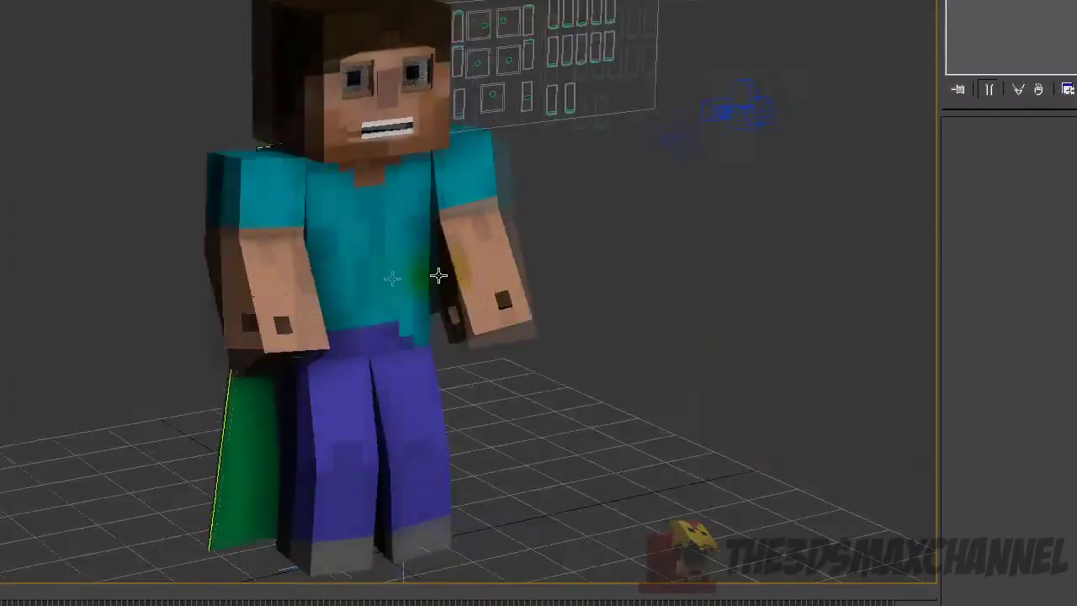
pyautogui.keyDown('alt'); pyautogui.moveTo(199, 283); pyautogui.dragTo(458, 177, button='middle'); pyautogui.keyUp('alt')
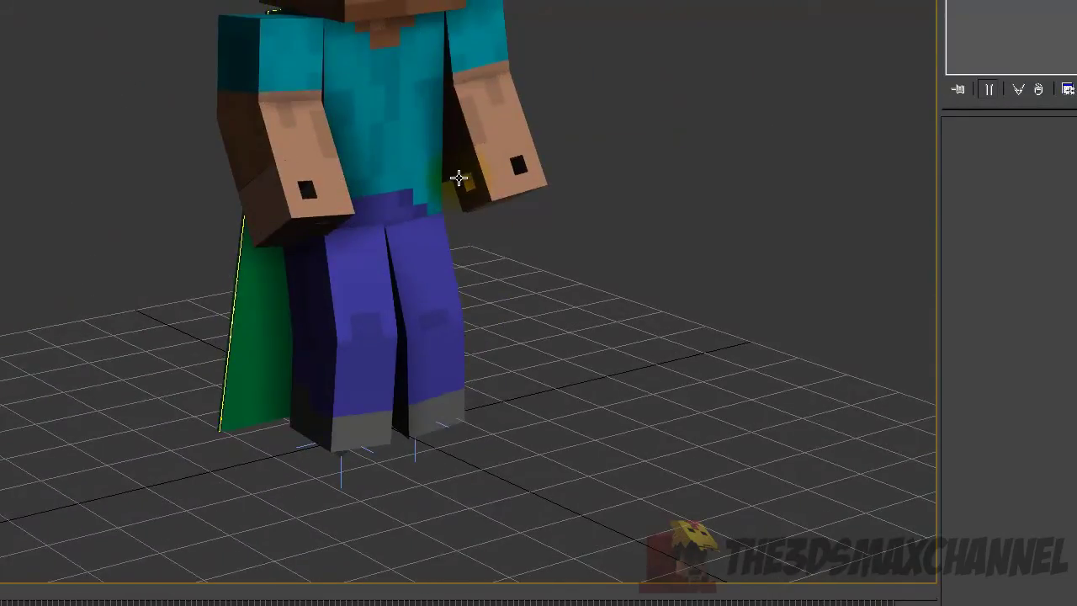
pyautogui.keyDown('alt'); pyautogui.moveTo(458, 177); pyautogui.dragTo(482, 279, button='middle'); pyautogui.keyUp('alt')
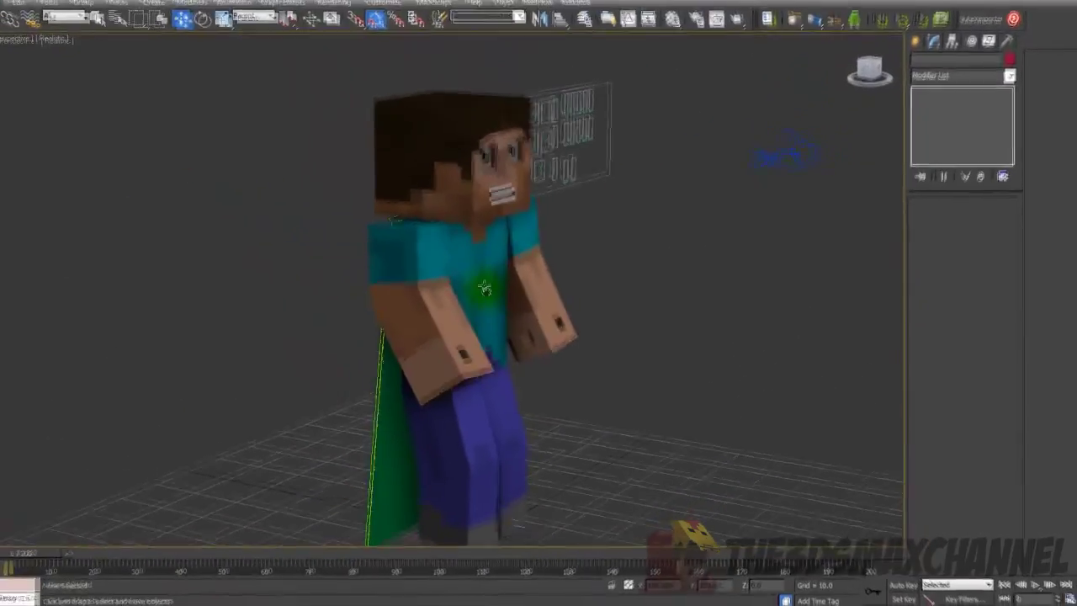
pyautogui.scroll(-3, 486, 260)
pyautogui.scroll(3, 485, 259)
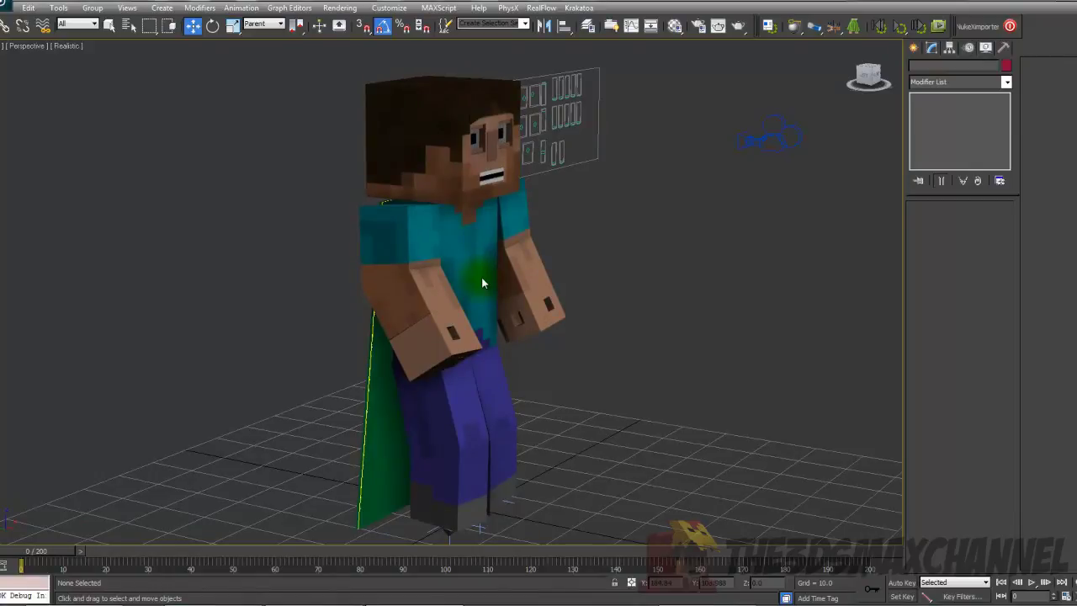
pyautogui.keyDown('alt'); pyautogui.moveTo(488, 275); pyautogui.dragTo(511, 295, button='middle'); pyautogui.keyUp('alt')
pyautogui.moveTo(512, 294); pyautogui.dragTo(618, 256, button='middle')
pyautogui.moveTo(562, 293)
pyautogui.keyDown('alt'); pyautogui.mouseDown(button='middle')
pyautogui.moveTo(548, 310)
pyautogui.moveTo(548, 277)
pyautogui.mouseUp(button='middle'); pyautogui.keyUp('alt')
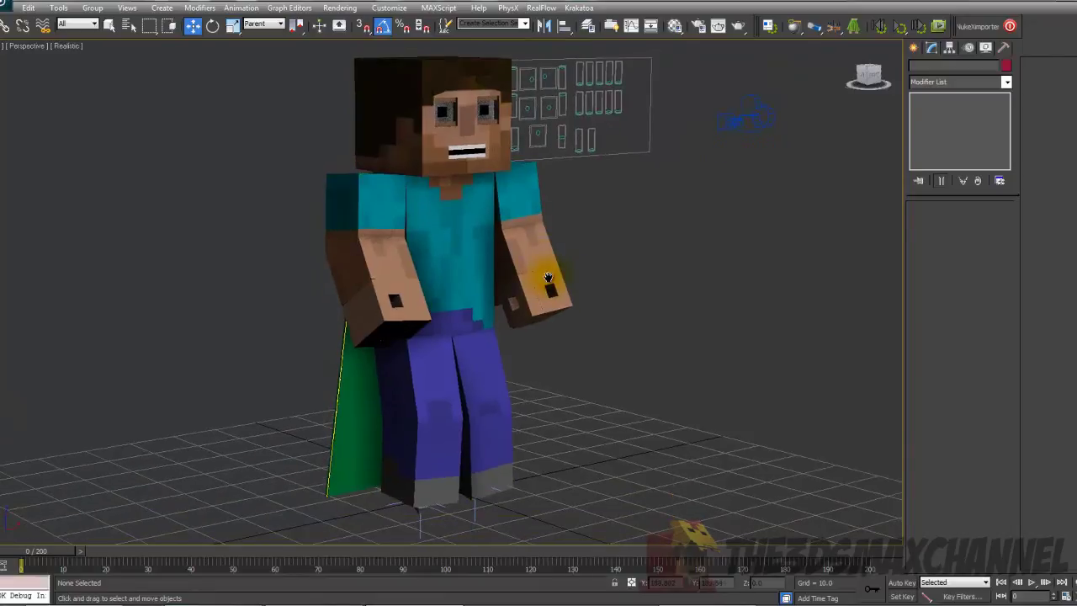
pyautogui.keyDown('alt'); pyautogui.moveTo(442, 273); pyautogui.dragTo(545, 253, button='middle'); pyautogui.keyUp('alt')
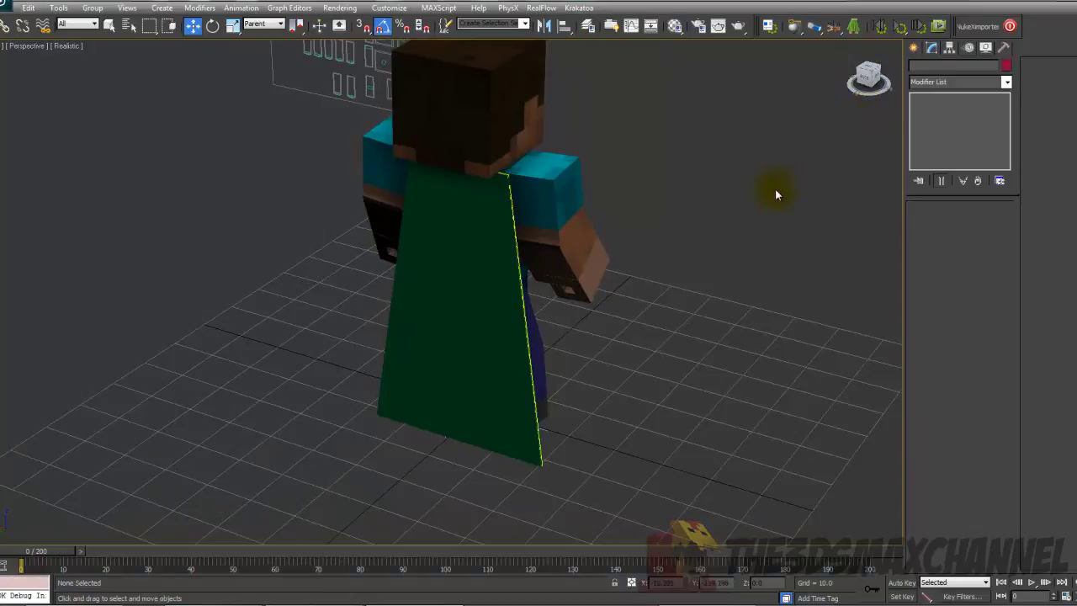
pyautogui.moveTo(689, 252); pyautogui.dragTo(698, 206, button='middle')
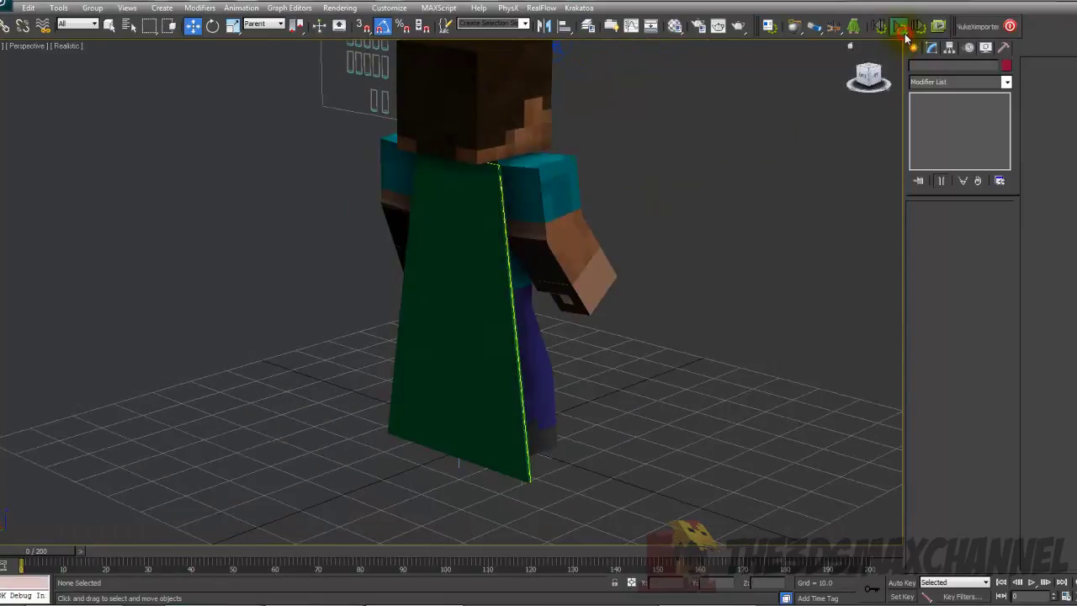
# Step: Run the PhysX simulation to preview the cape's cloth motion, view it from the front and reset the simulation to the start
pyautogui.click(905, 33)
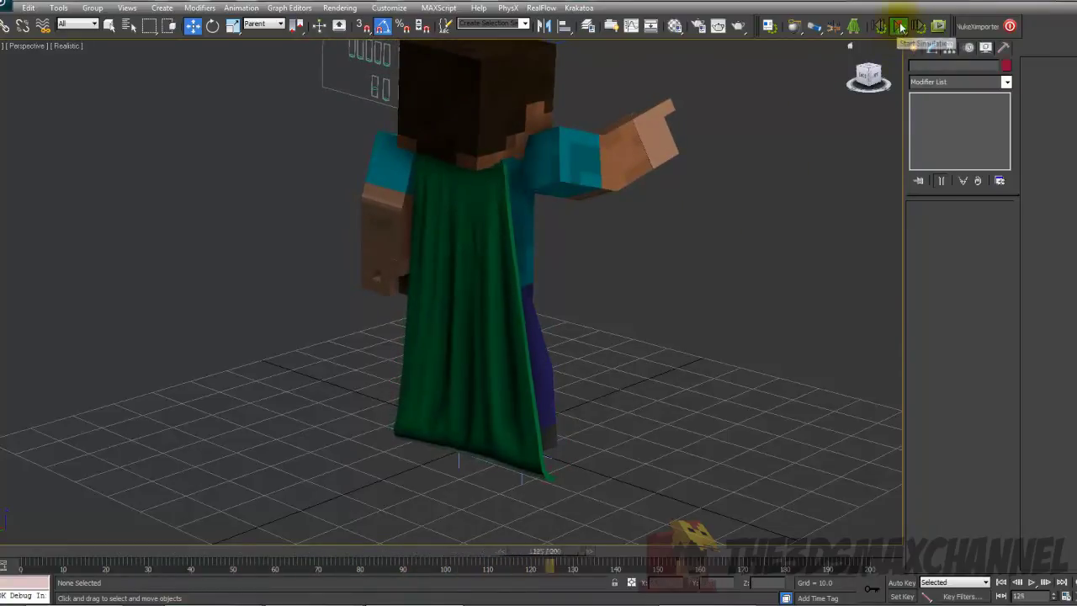
pyautogui.keyDown('alt'); pyautogui.moveTo(736, 243); pyautogui.dragTo(581, 243, button='middle'); pyautogui.keyUp('alt')
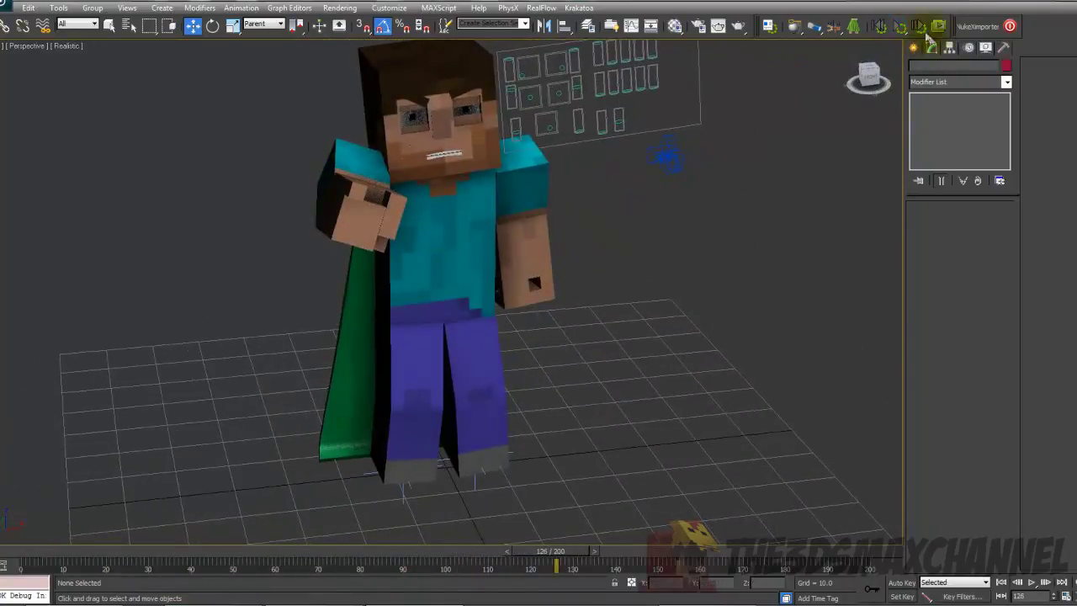
pyautogui.click(876, 27)
# Step: Delete the existing green cape behind the character
pyautogui.keyDown('alt'); pyautogui.moveTo(640, 282); pyautogui.dragTo(692, 271, button='middle'); pyautogui.keyUp('alt')
pyautogui.press('F3')
pyautogui.press('F3')
pyautogui.keyDown('alt'); pyautogui.moveTo(539, 255); pyautogui.dragTo(620, 245, button='middle'); pyautogui.keyUp('alt')
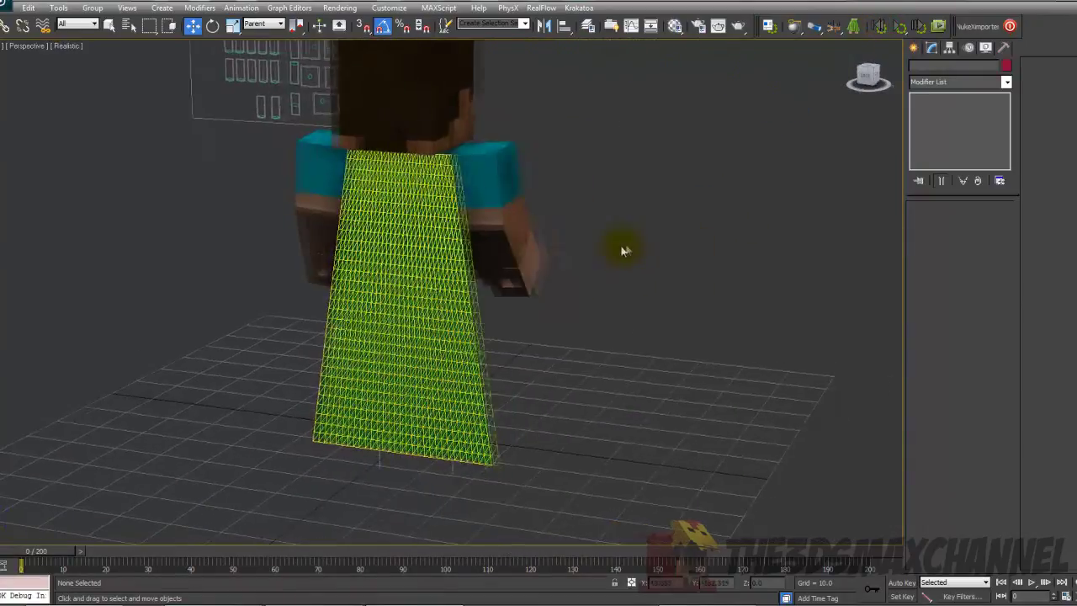
pyautogui.scroll(4, 620, 245)
pyautogui.scroll(-3, 692, 265)
pyautogui.keyDown('alt'); pyautogui.moveTo(684, 264); pyautogui.dragTo(402, 386, button='middle'); pyautogui.keyUp('alt')
pyautogui.click(407, 373)
pyautogui.press('Delete')
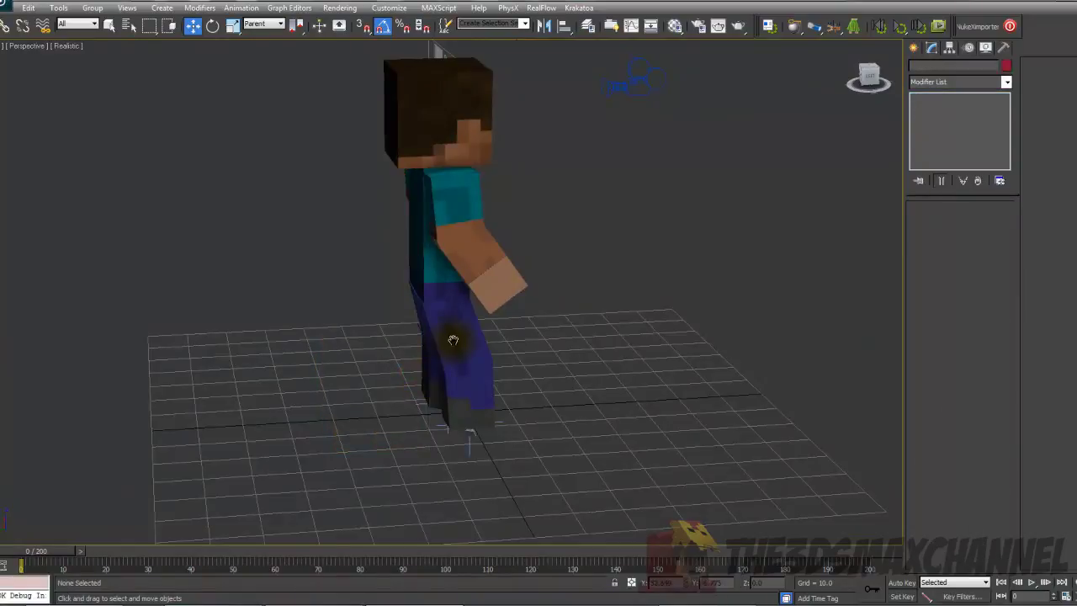
# Step: Remove the PhysX Rigid Body modifier from the Right Leg02 bone
pyautogui.scroll(4, 454, 337)
pyautogui.press('F3')
pyautogui.click(446, 54)
pyautogui.press('Delete')
pyautogui.scroll(-2, 533, 245)
pyautogui.keyDown('alt'); pyautogui.moveTo(514, 327); pyautogui.dragTo(530, 325, button='middle'); pyautogui.keyUp('alt')
pyautogui.click(516, 343)
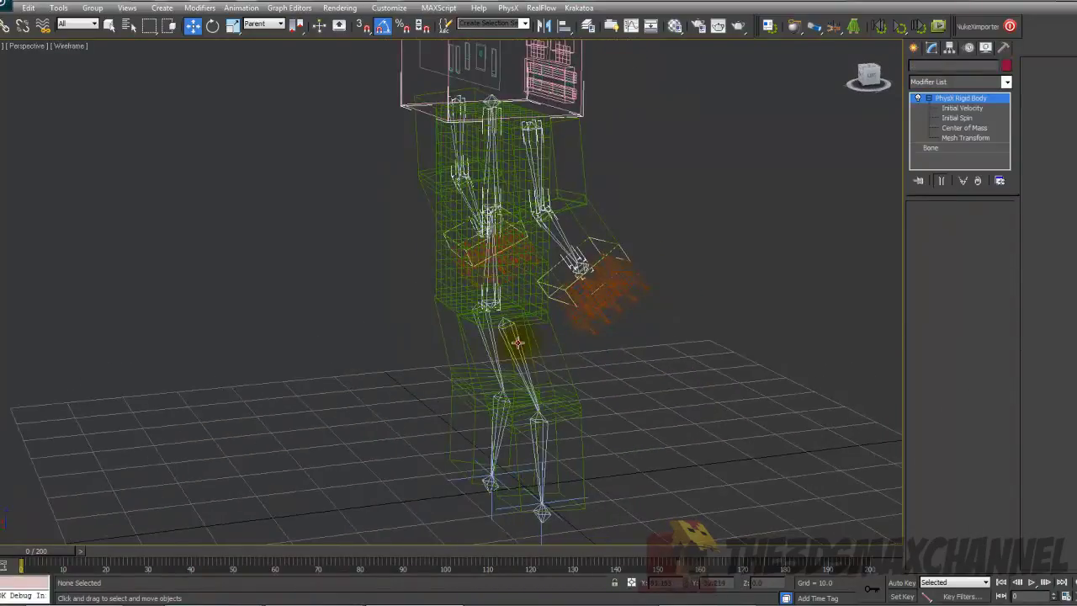
pyautogui.click(943, 98)
pyautogui.rightClick(950, 100)
pyautogui.click(980, 122)
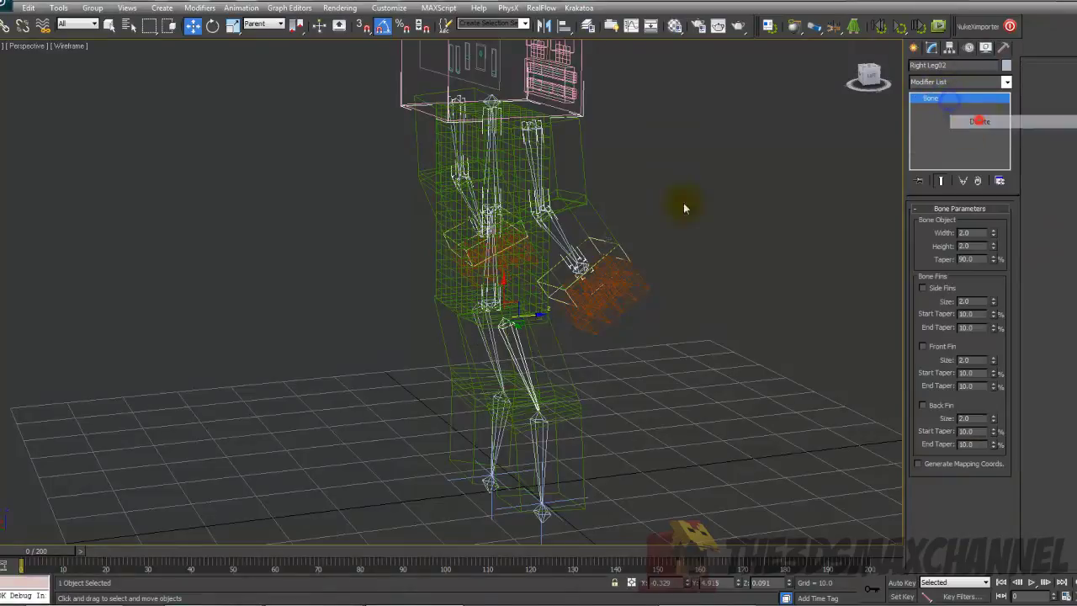
# Step: Remove the PhysX Rigid Body modifiers from the spine bones Spine00 and Spine01
pyautogui.click(486, 292)
pyautogui.keyDown('ctrl'); pyautogui.click(485, 194); pyautogui.keyUp('ctrl')
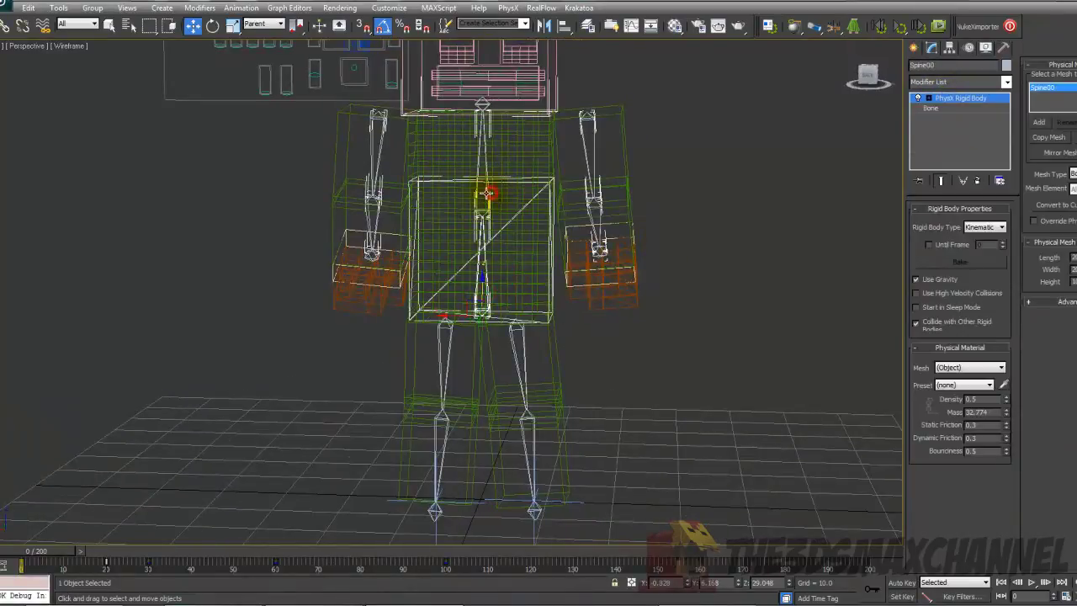
pyautogui.click(483, 276)
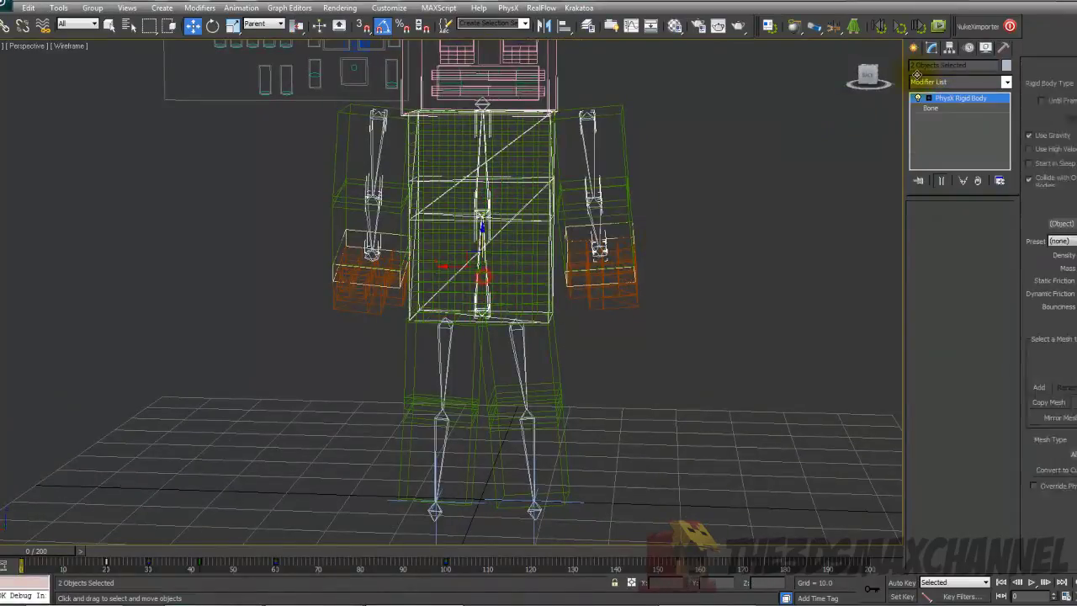
pyautogui.rightClick(951, 103)
pyautogui.click(978, 122)
pyautogui.click(481, 164)
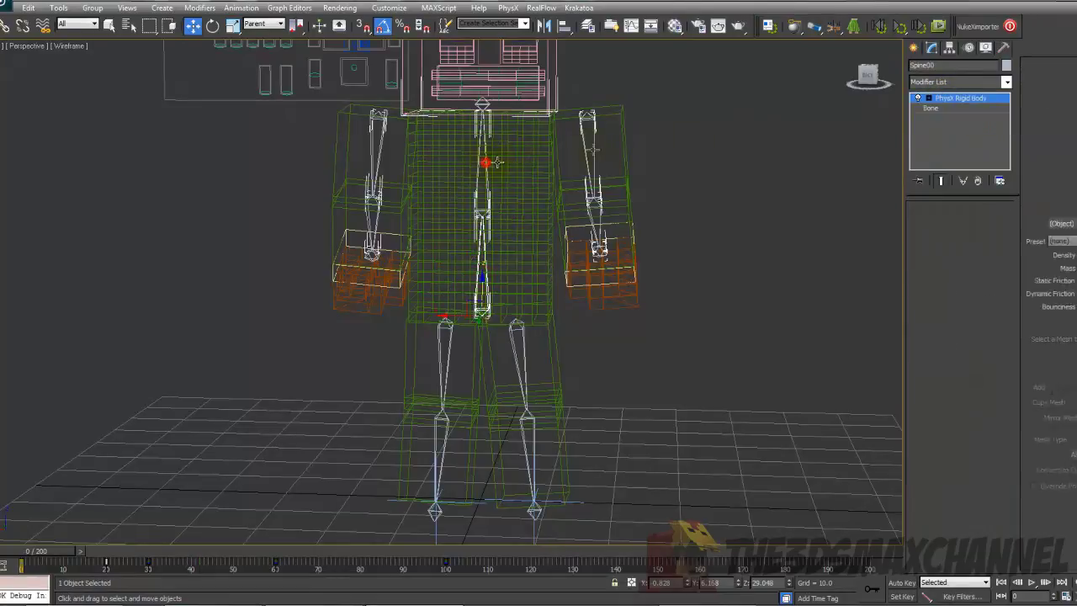
pyautogui.rightClick(943, 99)
pyautogui.click(976, 121)
# Step: Create a plane about 49.8 long and 22.5 wide with 30 by 30 segments on the grid behind the character
pyautogui.moveTo(659, 219)
pyautogui.keyDown('alt'); pyautogui.mouseDown(button='middle')
pyautogui.moveTo(599, 239)
pyautogui.moveTo(673, 202)
pyautogui.mouseUp(button='middle'); pyautogui.keyUp('alt')
pyautogui.press('F3')
pyautogui.click(914, 48)
pyautogui.moveTo(738, 156)
pyautogui.keyDown('alt'); pyautogui.mouseDown(button='middle')
pyautogui.moveTo(681, 144)
pyautogui.moveTo(717, 116)
pyautogui.moveTo(706, 200)
pyautogui.moveTo(722, 195)
pyautogui.moveTo(656, 240)
pyautogui.moveTo(674, 220)
pyautogui.mouseUp(button='middle'); pyautogui.keyUp('alt')
pyautogui.press('F3')
pyautogui.press('F3')
pyautogui.press('F3')
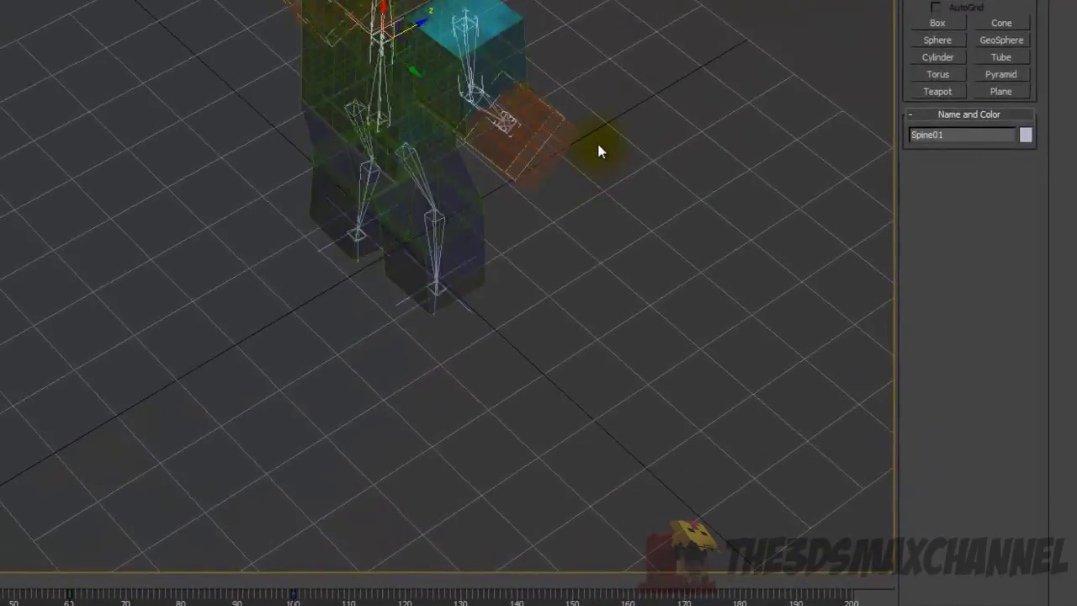
pyautogui.press('F3')
pyautogui.press('F3')
pyautogui.press('F3')
pyautogui.keyDown('alt'); pyautogui.moveTo(567, 128); pyautogui.dragTo(570, 126, button='middle'); pyautogui.keyUp('alt')
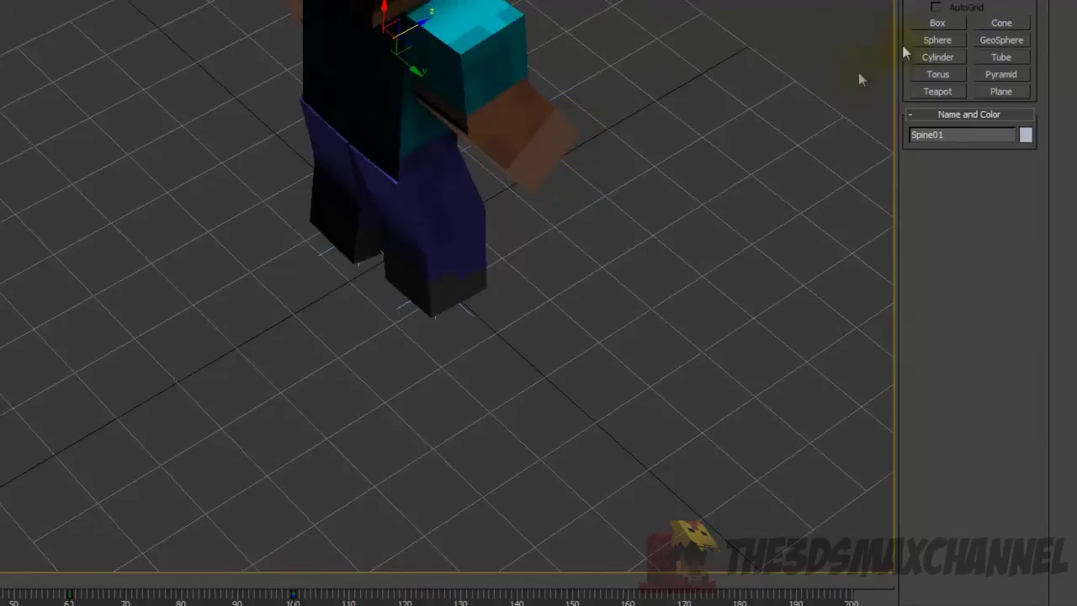
pyautogui.click(1001, 91)
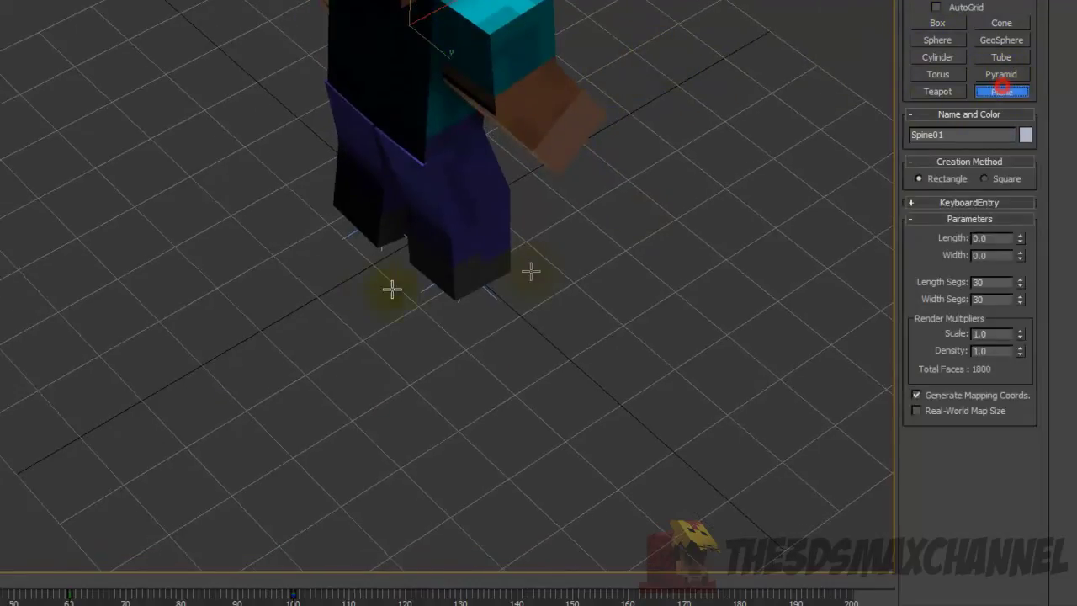
pyautogui.moveTo(309, 233); pyautogui.dragTo(127, 495)
# Step: Examine the new plane's size, segment parameters and mesh density with edged faces, comparing it with the character
pyautogui.moveTo(486, 200); pyautogui.dragTo(512, 197, button='middle')
pyautogui.press('F4')
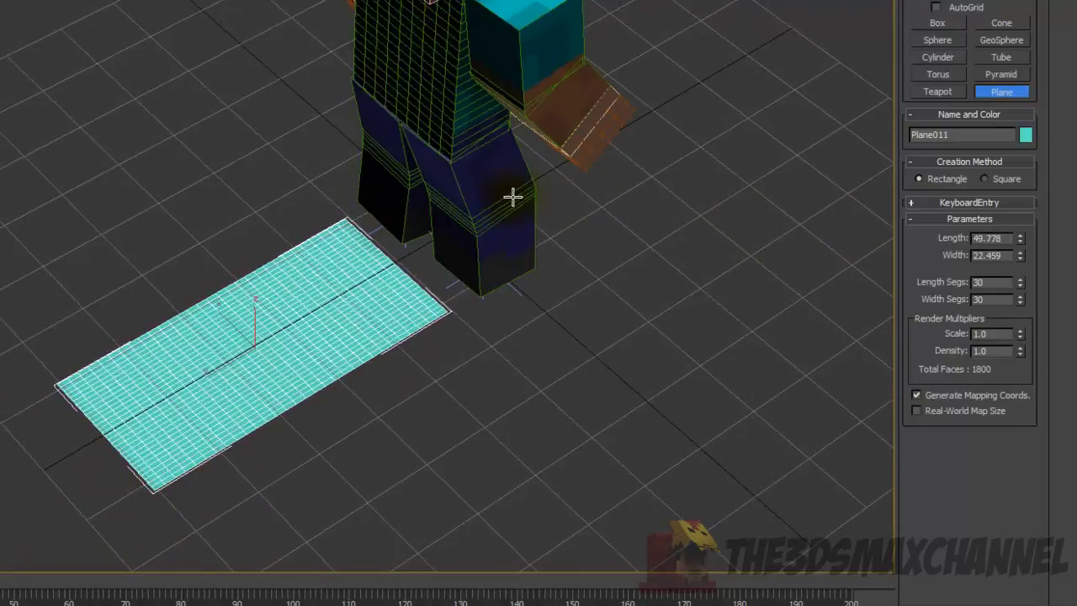
pyautogui.press('F3')
pyautogui.press('F3')
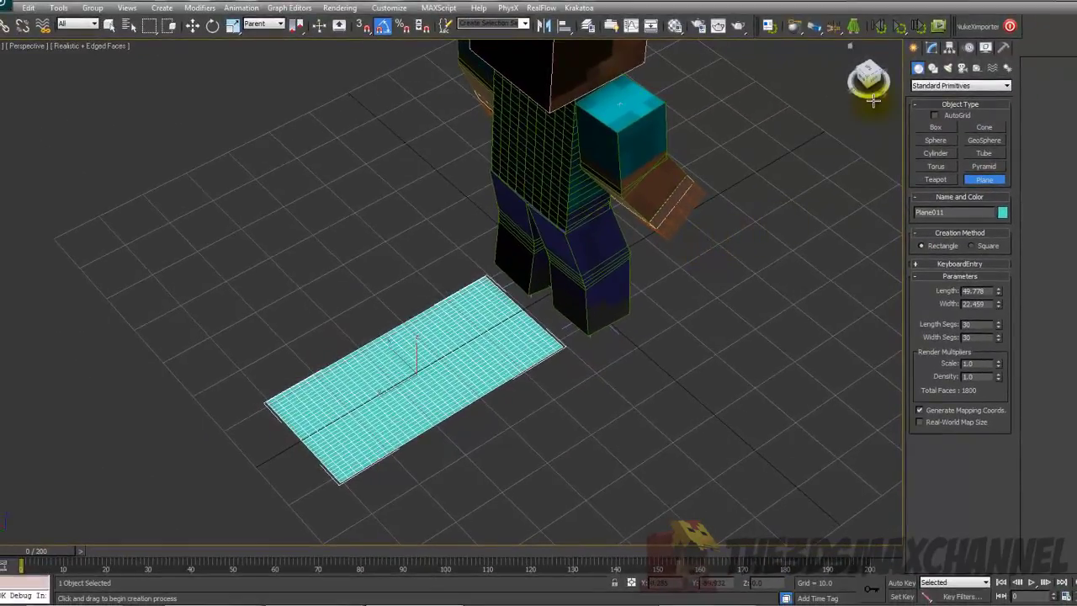
pyautogui.click(929, 50)
pyautogui.moveTo(578, 271); pyautogui.dragTo(603, 267, button='middle')
pyautogui.scroll(-3, 574, 291)
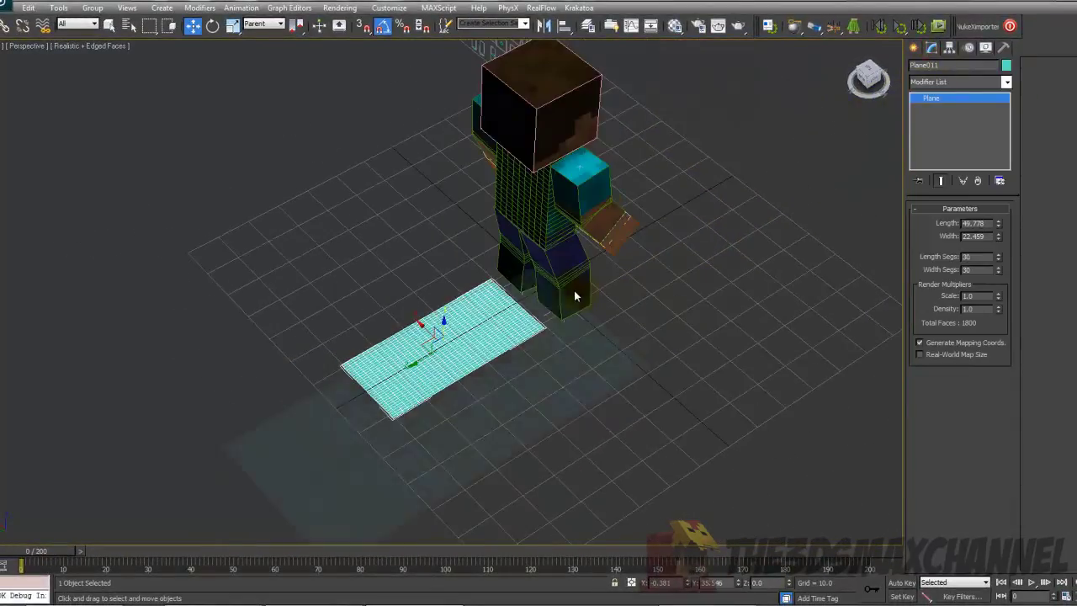
pyautogui.scroll(5, 574, 278)
pyautogui.scroll(-2, 573, 266)
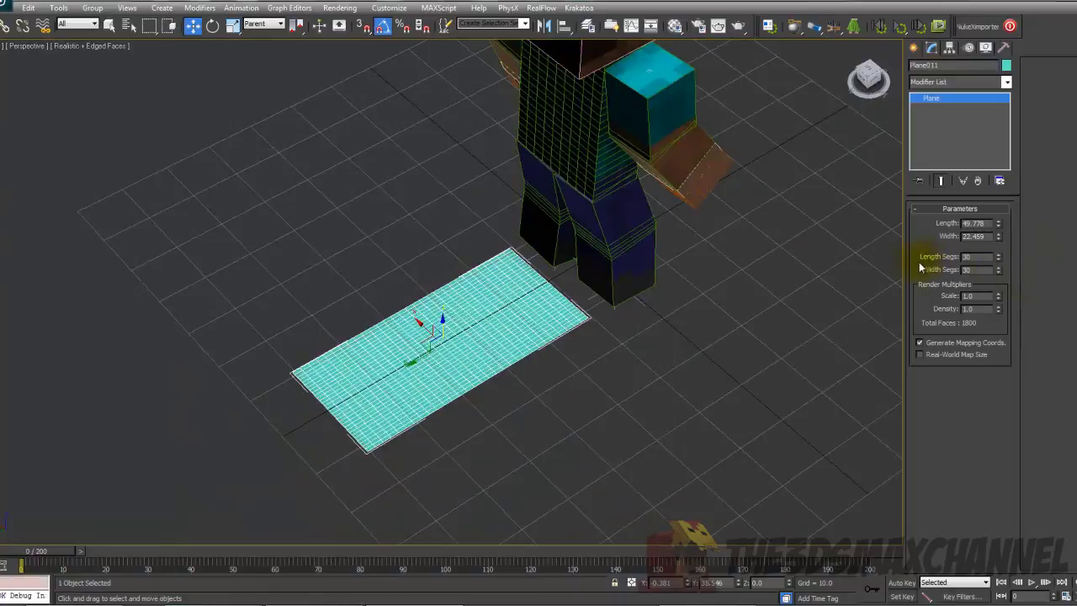
pyautogui.keyDown('alt'); pyautogui.moveTo(751, 303); pyautogui.dragTo(760, 276, button='middle'); pyautogui.keyUp('alt')
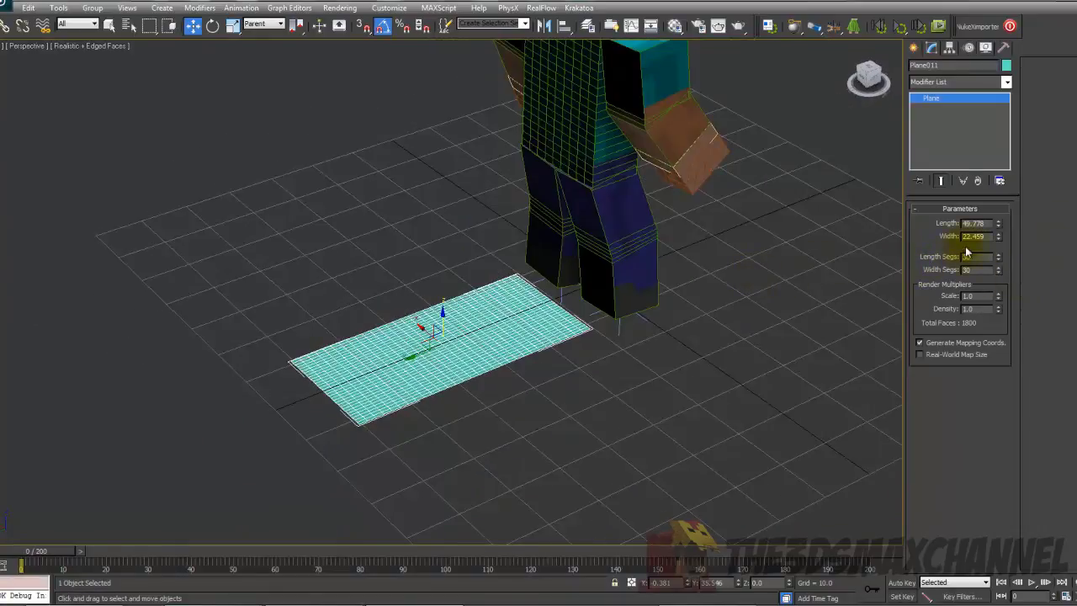
pyautogui.moveTo(648, 268); pyautogui.dragTo(628, 283, button='middle')
pyautogui.keyDown('alt'); pyautogui.moveTo(630, 282); pyautogui.dragTo(527, 165); pyautogui.keyUp('alt')
pyautogui.keyDown('alt'); pyautogui.moveTo(527, 165); pyautogui.dragTo(525, 167, button='middle'); pyautogui.keyUp('alt')
pyautogui.keyDown('alt'); pyautogui.moveTo(471, 272); pyautogui.dragTo(435, 292, button='middle'); pyautogui.keyUp('alt')
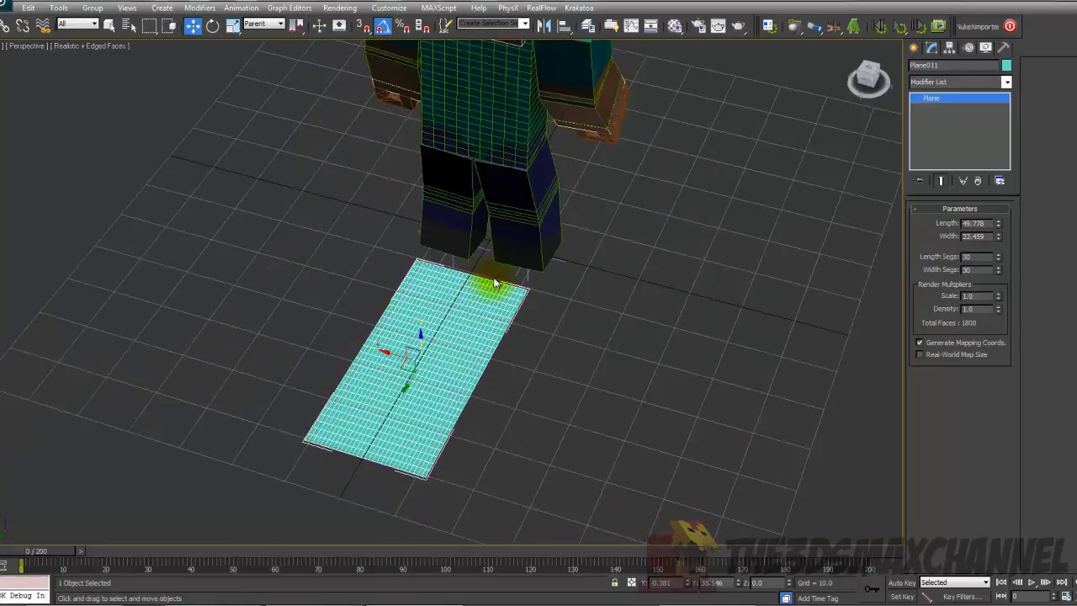
pyautogui.scroll(3, 473, 296)
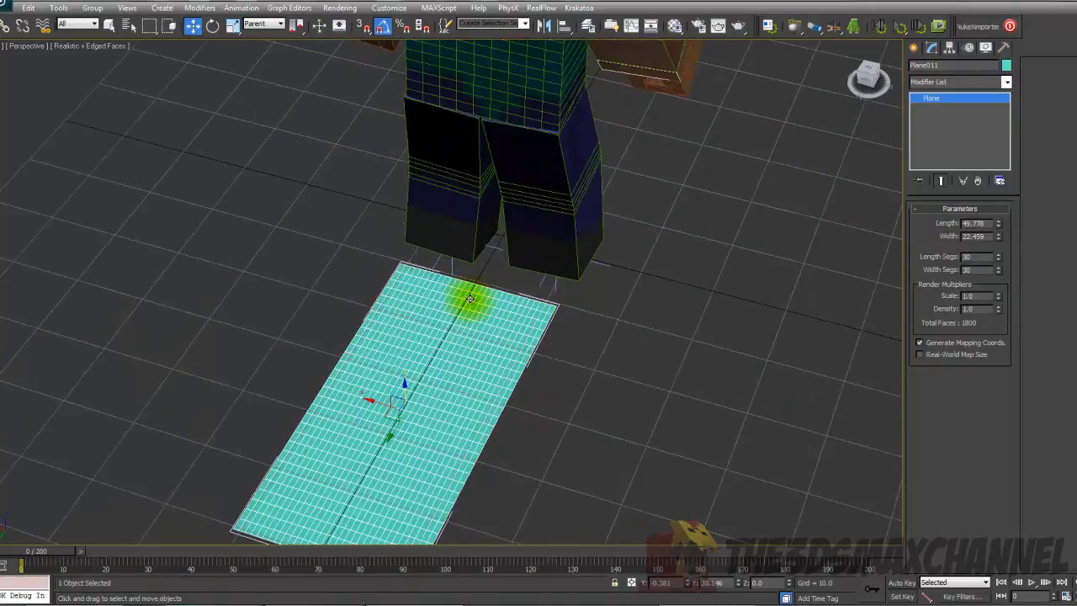
pyautogui.press('F3')
pyautogui.press('F3')
pyautogui.press('F4')
pyautogui.moveTo(435, 327)
pyautogui.mouseDown(button='middle')
pyautogui.moveTo(445, 289)
pyautogui.moveTo(393, 372)
pyautogui.mouseUp(button='middle')
pyautogui.scroll(-2, 465, 297)
pyautogui.scroll(2, 466, 295)
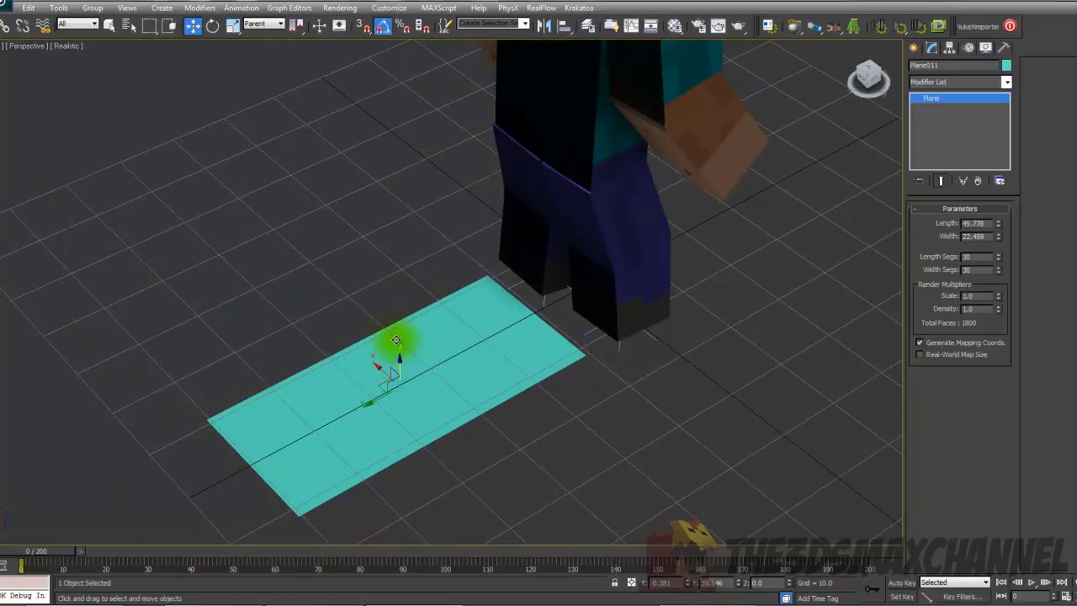
pyautogui.press('F4')
pyautogui.press('F4')
pyautogui.moveTo(467, 367)
pyautogui.mouseDown(button='middle')
pyautogui.moveTo(460, 404)
pyautogui.moveTo(458, 369)
pyautogui.mouseUp(button='middle')
pyautogui.scroll(-3, 460, 404)
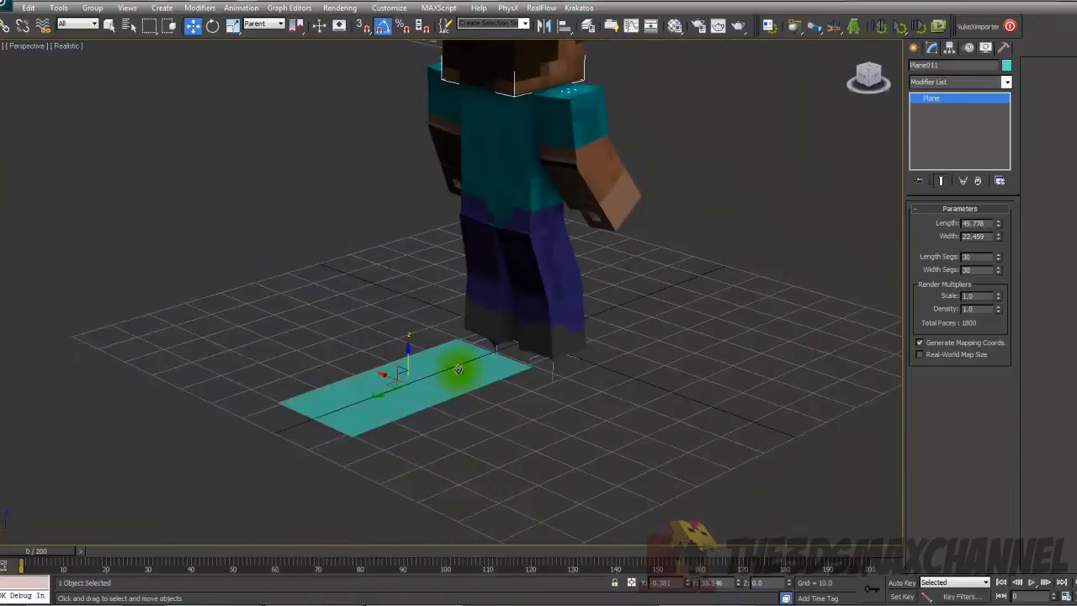
# Step: Raise the plane along Z to about 43.9, level with the character's torso
pyautogui.scroll(2, 454, 372)
pyautogui.moveTo(388, 396); pyautogui.dragTo(396, 173)
pyautogui.keyDown('alt'); pyautogui.moveTo(395, 172); pyautogui.dragTo(460, 340, button='middle'); pyautogui.keyUp('alt')
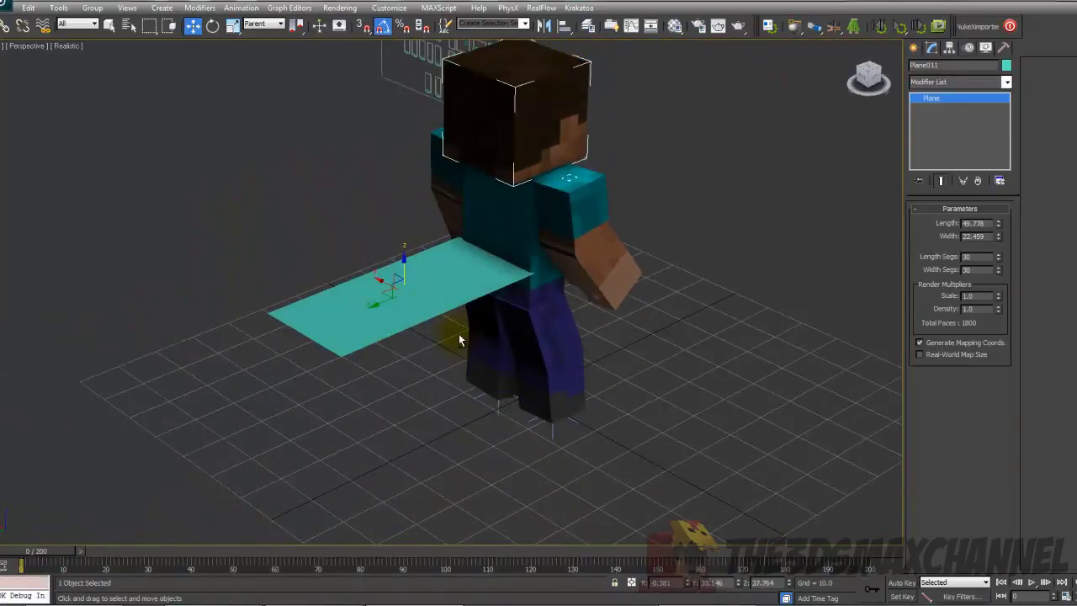
pyautogui.scroll(4, 521, 307)
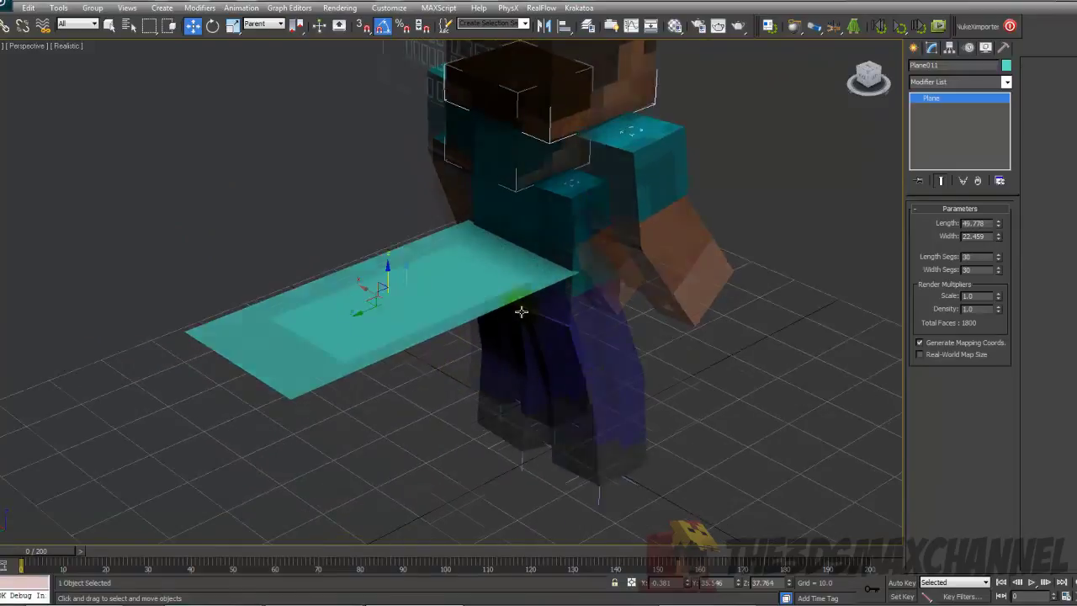
pyautogui.press('F4')
pyautogui.keyDown('alt'); pyautogui.moveTo(457, 291); pyautogui.dragTo(423, 271, button='middle'); pyautogui.keyUp('alt')
pyautogui.moveTo(366, 292); pyautogui.dragTo(386, 210)
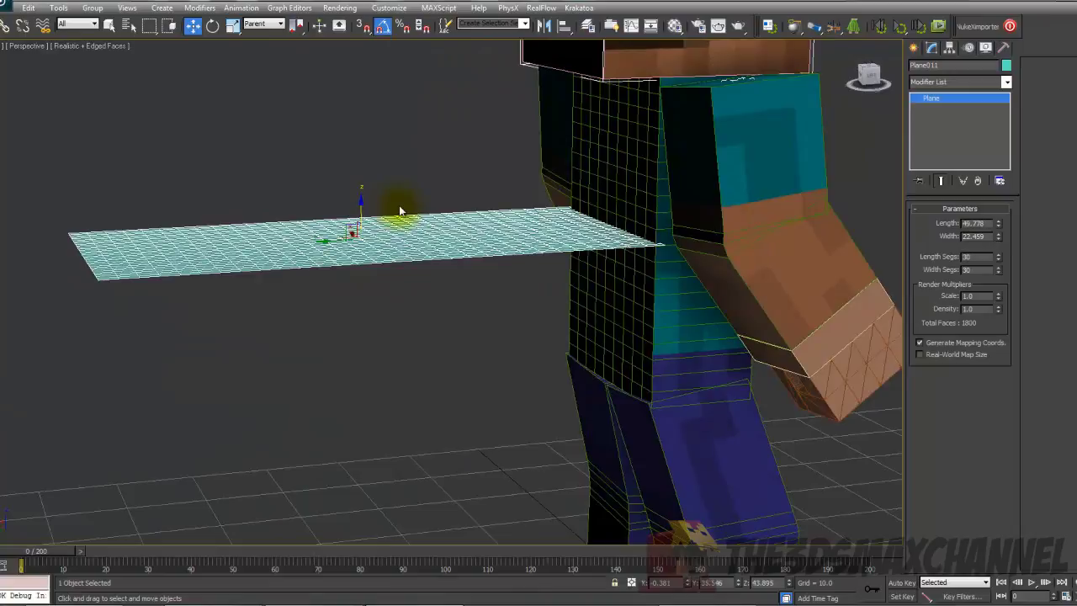
pyautogui.scroll(2, 425, 220)
pyautogui.scroll(-3, 450, 224)
pyautogui.keyDown('alt'); pyautogui.moveTo(450, 224); pyautogui.dragTo(480, 234, button='middle'); pyautogui.keyUp('alt')
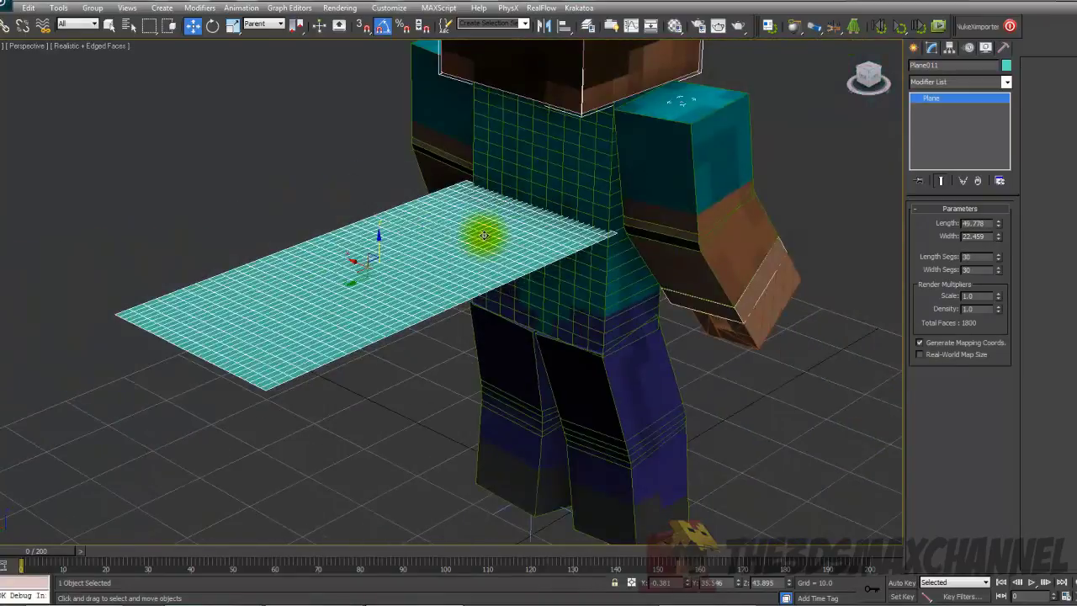
# Step: Raise the plane to the character's neck height and adjust its horizontal position
pyautogui.moveTo(380, 239); pyautogui.dragTo(354, 123)
pyautogui.keyDown('alt'); pyautogui.moveTo(353, 128); pyautogui.dragTo(320, 117, button='middle'); pyautogui.keyUp('alt')
pyautogui.moveTo(337, 144)
pyautogui.mouseDown()
pyautogui.moveTo(325, 144)
pyautogui.moveTo(355, 147)
pyautogui.mouseUp()
pyautogui.keyDown('alt'); pyautogui.moveTo(355, 148); pyautogui.dragTo(387, 147, button='middle'); pyautogui.keyUp('alt')
# Step: Rotate the plane so it slopes down and away from the back, and position its upper edge at the neck
pyautogui.click(212, 26)
pyautogui.moveTo(356, 120); pyautogui.dragTo(410, 257)
pyautogui.press('w')
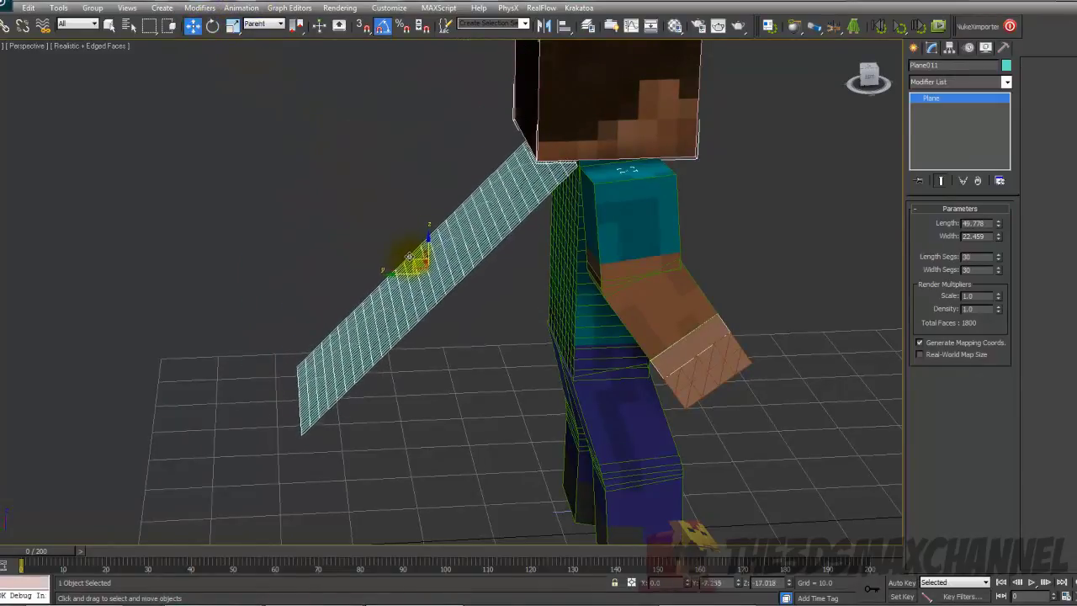
# Step: Apply an FFD 2x2x2 modifier to the cape plane
pyautogui.keyDown('alt'); pyautogui.moveTo(409, 247); pyautogui.dragTo(471, 206, button='middle'); pyautogui.keyUp('alt')
pyautogui.press('F3')
pyautogui.press('F3')
pyautogui.keyDown('alt'); pyautogui.moveTo(571, 539); pyautogui.dragTo(556, 472, button='middle'); pyautogui.keyUp('alt')
pyautogui.click(954, 79)
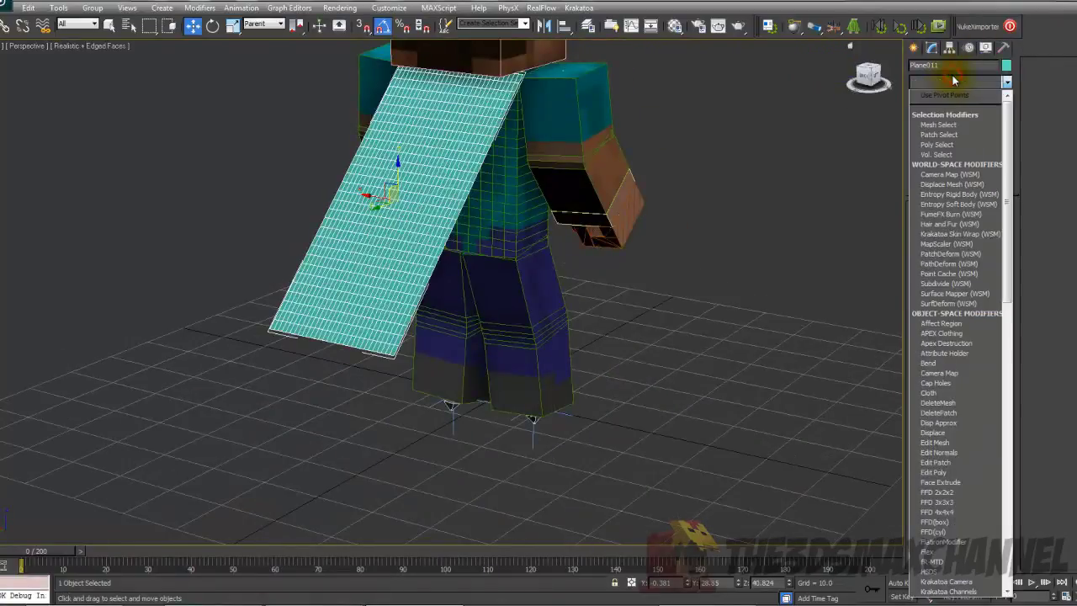
pyautogui.click(951, 492)
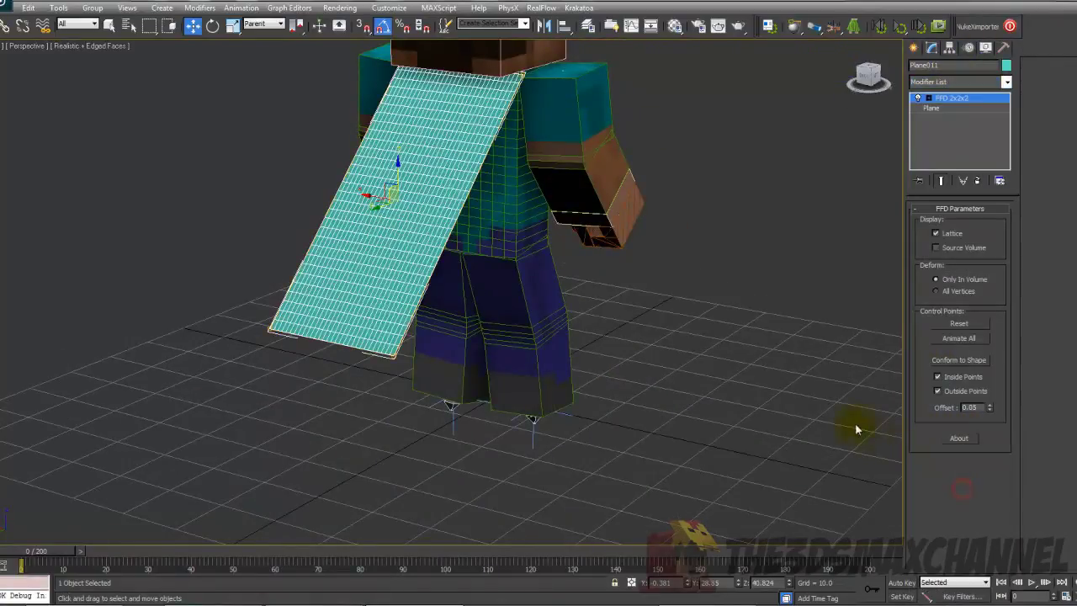
# Step: Scale the cape plane wider along its local X axis so it covers more of the character's back
pyautogui.keyDown('alt'); pyautogui.moveTo(905, 243); pyautogui.dragTo(949, 246, button='middle'); pyautogui.keyUp('alt')
pyautogui.click(944, 100)
pyautogui.keyDown('alt'); pyautogui.moveTo(607, 234); pyautogui.dragTo(587, 313, button='middle'); pyautogui.keyUp('alt')
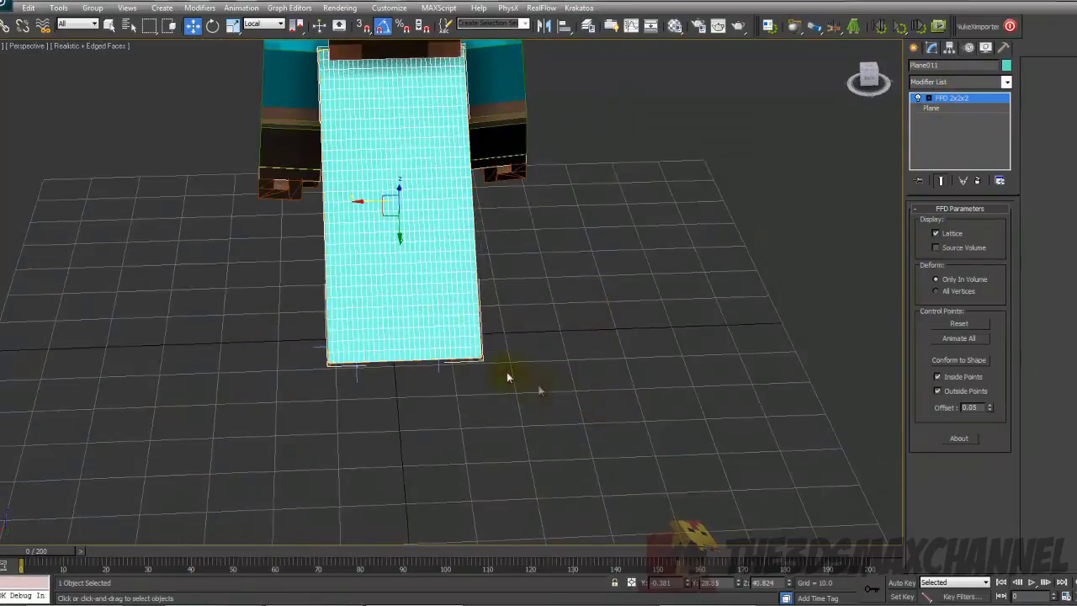
pyautogui.click(233, 28)
pyautogui.click(257, 25)
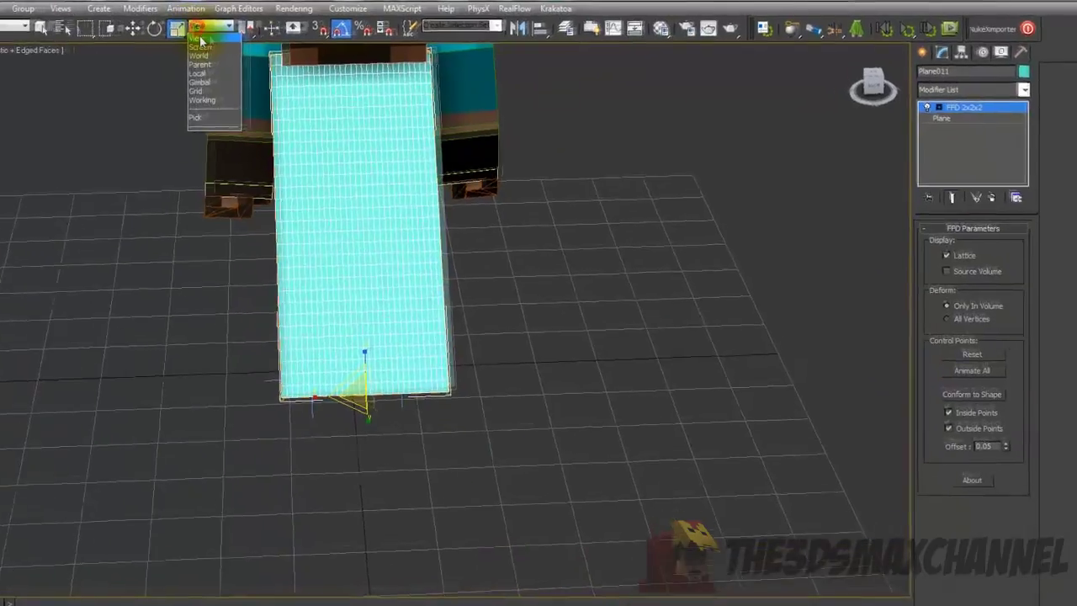
pyautogui.click(255, 68)
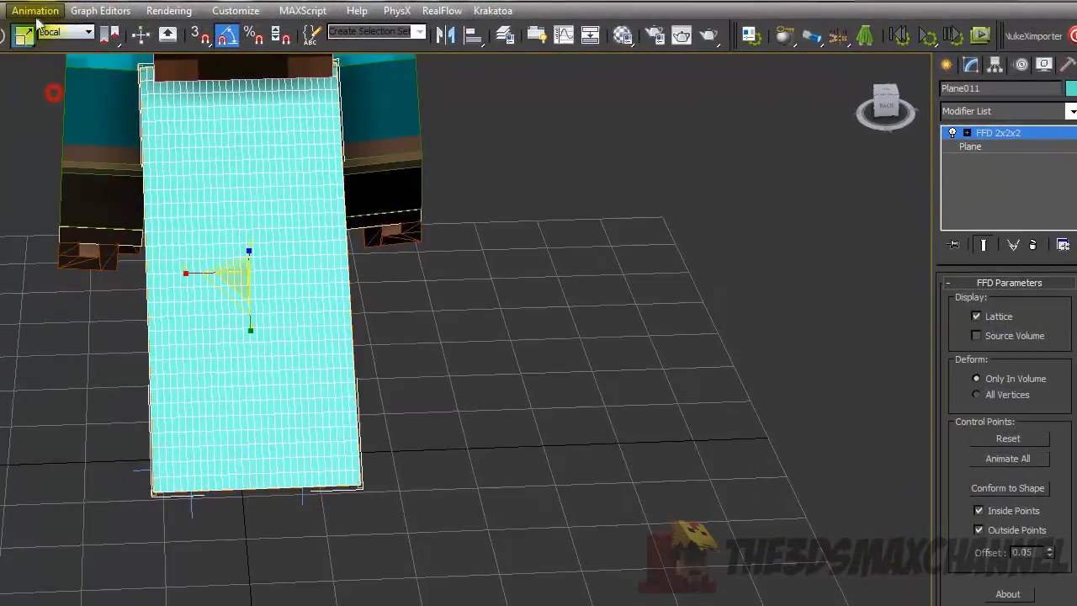
pyautogui.moveTo(183, 272); pyautogui.dragTo(138, 273)
pyautogui.keyDown('alt'); pyautogui.moveTo(208, 272); pyautogui.dragTo(548, 245, button='middle'); pyautogui.keyUp('alt')
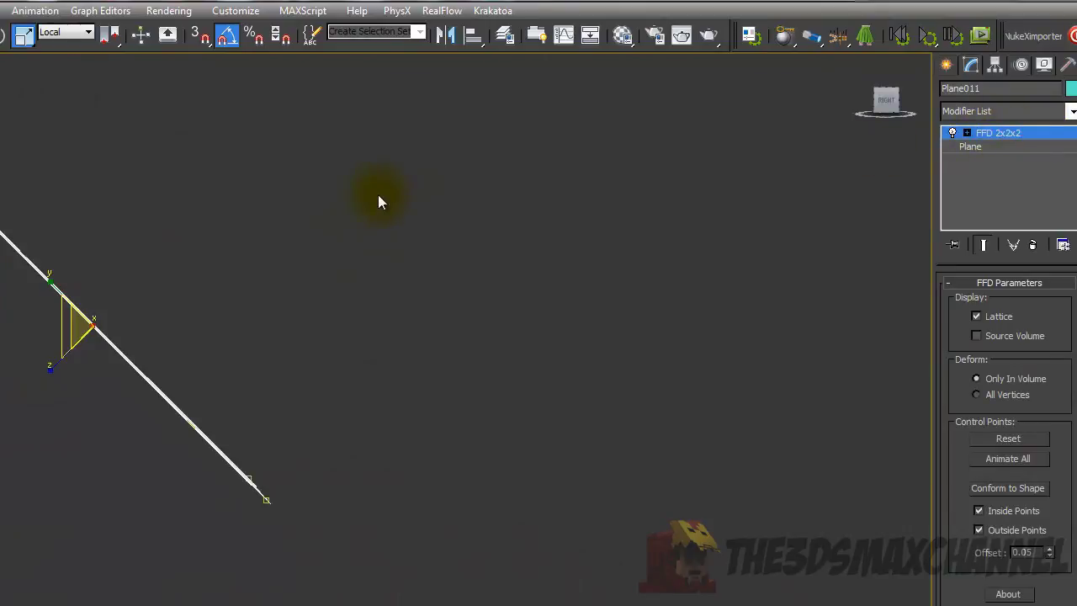
pyautogui.keyDown('alt'); pyautogui.moveTo(378, 193); pyautogui.dragTo(498, 318, button='middle'); pyautogui.keyUp('alt')
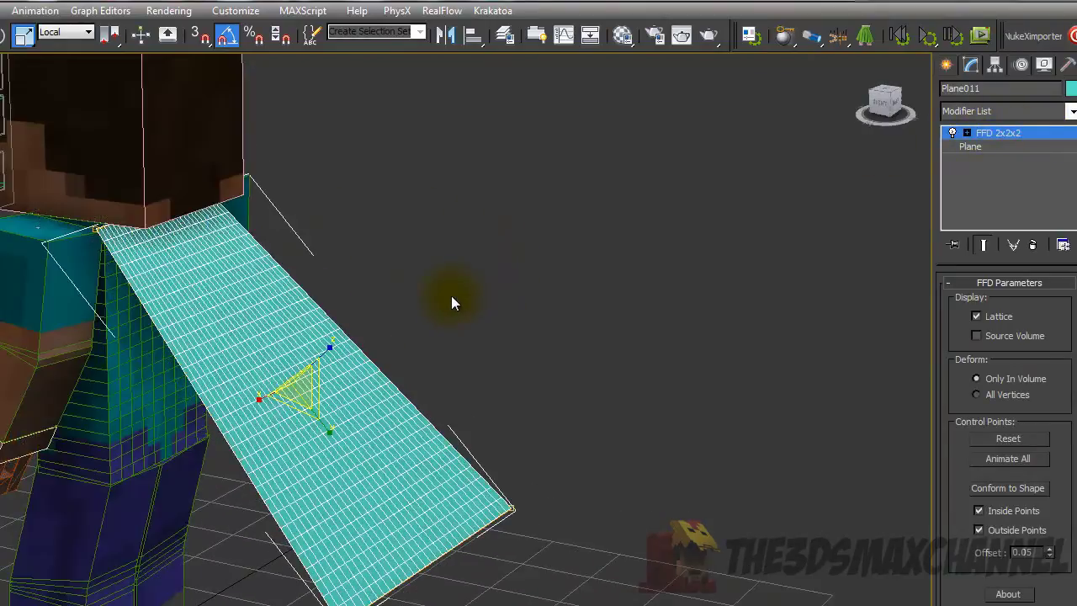
pyautogui.keyDown('alt'); pyautogui.moveTo(518, 283); pyautogui.dragTo(576, 306, button='middle'); pyautogui.keyUp('alt')
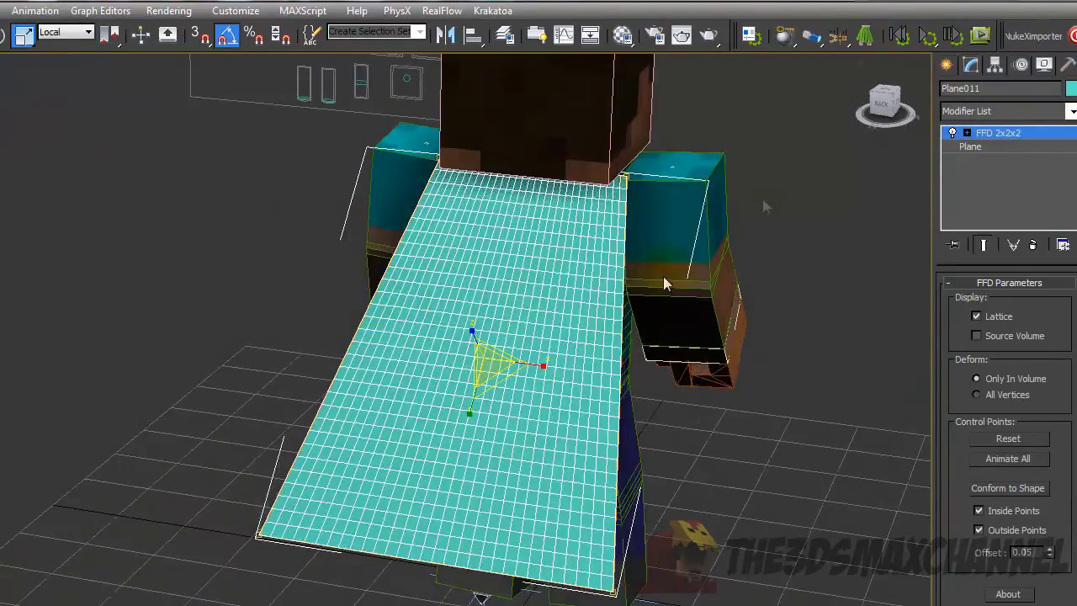
pyautogui.keyDown('alt'); pyautogui.moveTo(705, 194); pyautogui.dragTo(420, 98, button='middle'); pyautogui.keyUp('alt')
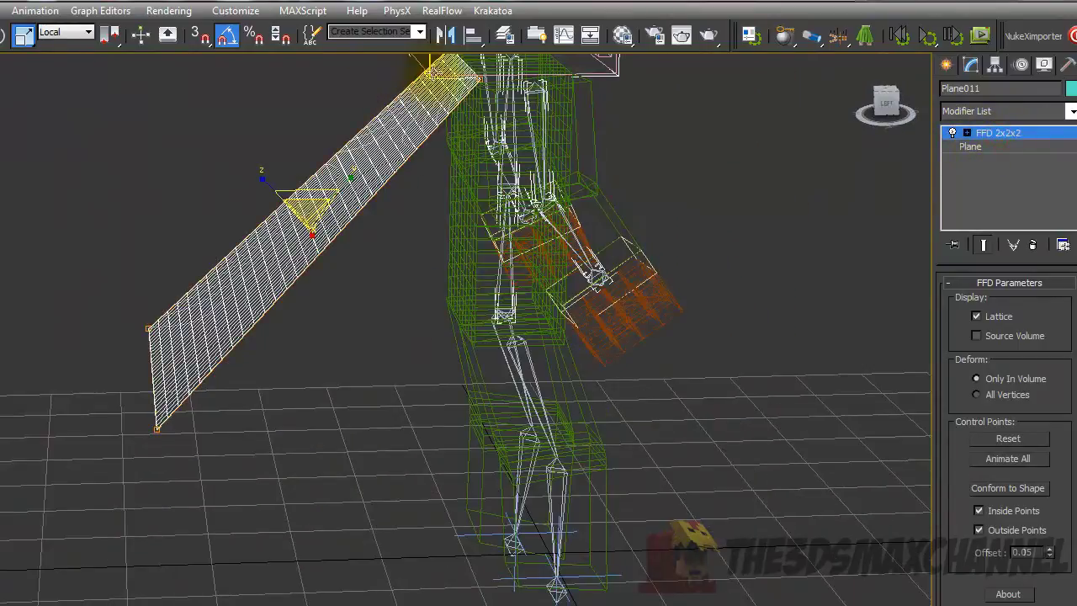
pyautogui.keyDown('alt'); pyautogui.moveTo(424, 154); pyautogui.dragTo(469, 170, button='middle'); pyautogui.keyUp('alt')
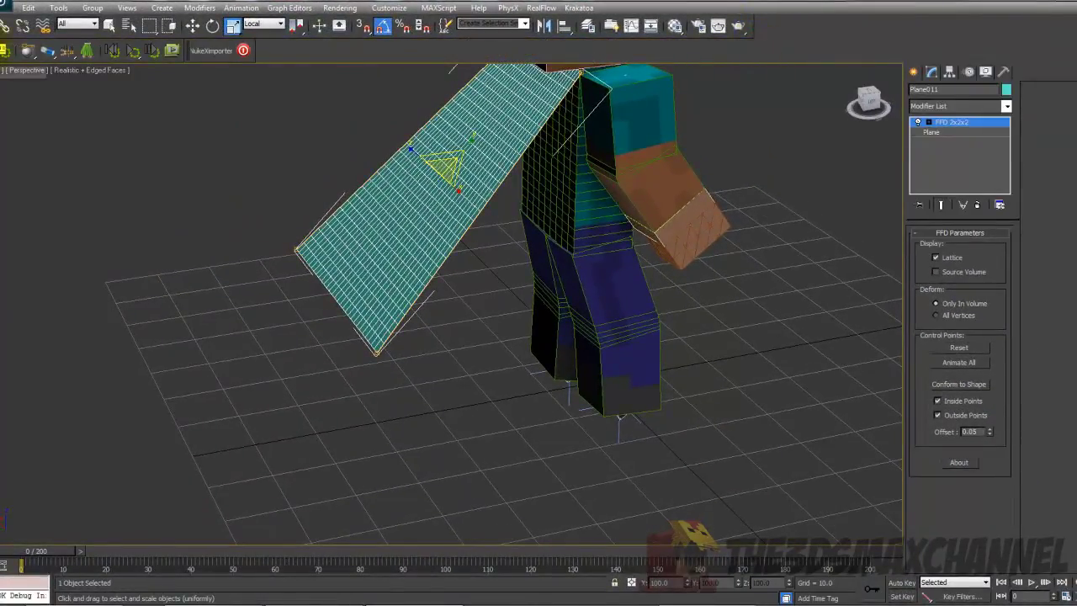
# Step: Rearrange the toolbars so the NukeXimporter and PhysX toolbars are docked side by side in the main toolbar row
pyautogui.moveTo(83, 178); pyautogui.dragTo(128, 218)
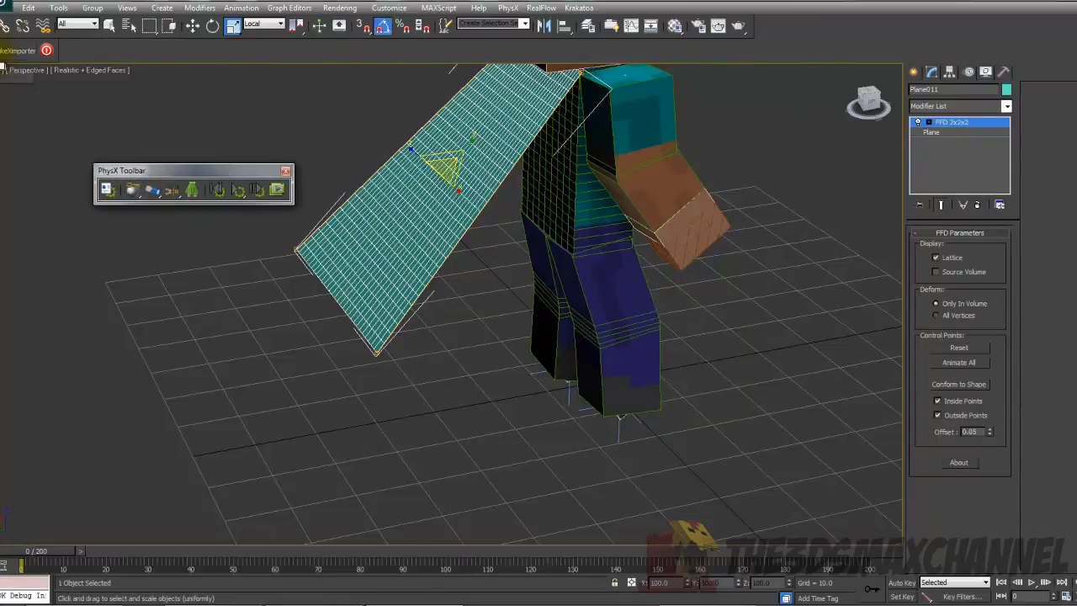
pyautogui.click(272, 69)
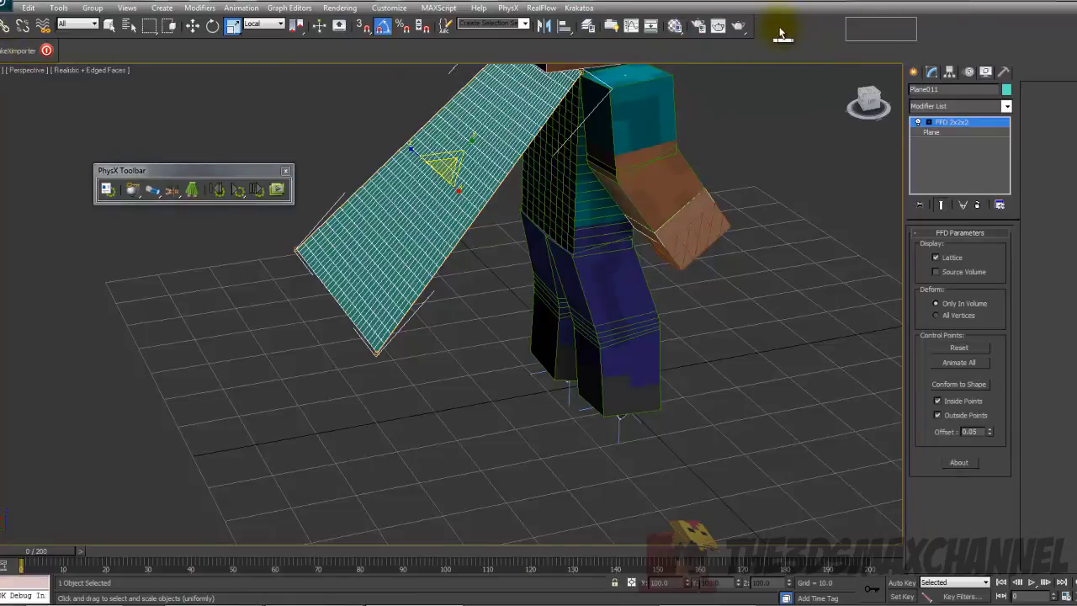
pyautogui.moveTo(781, 34); pyautogui.dragTo(765, 25)
pyautogui.click(142, 171)
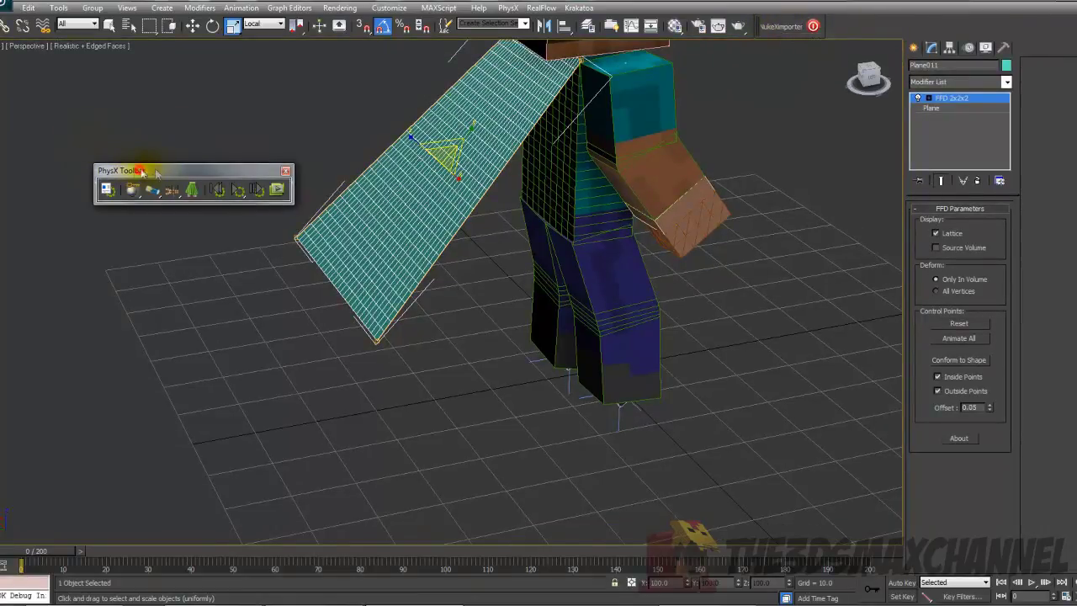
pyautogui.moveTo(135, 172); pyautogui.dragTo(120, 170)
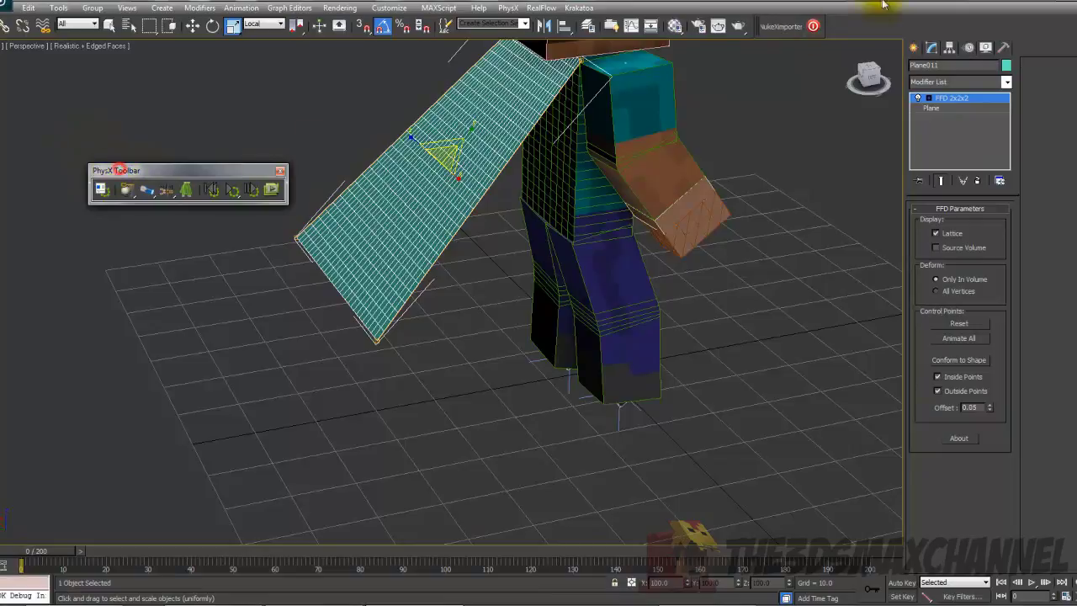
pyautogui.moveTo(860, 30); pyautogui.dragTo(851, 25)
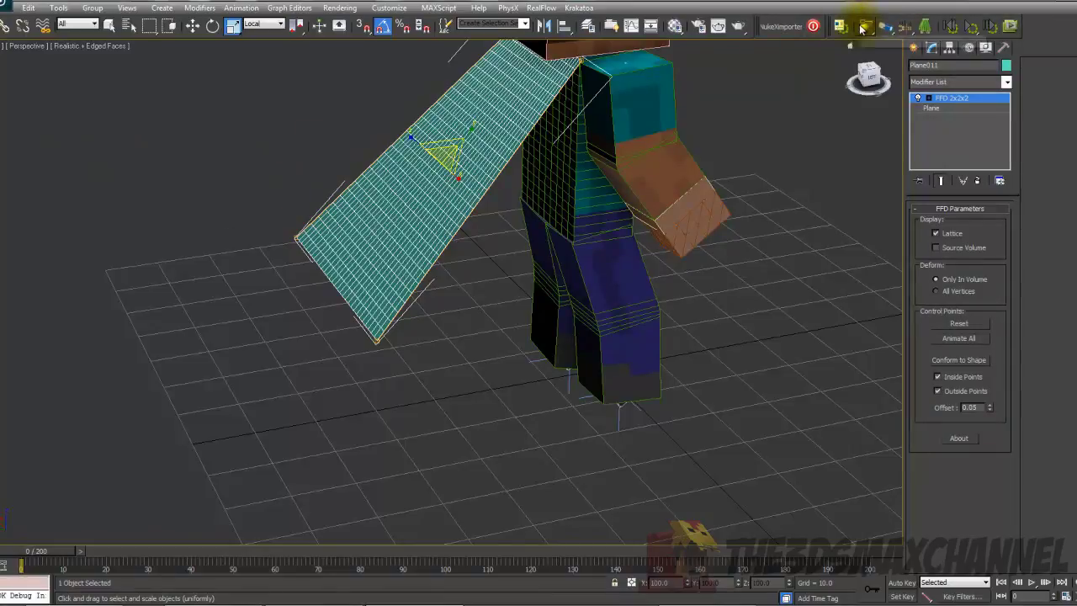
# Step: Try to create PhysX clothing on the cape plane
pyautogui.scroll(-3, 650, 171)
pyautogui.moveTo(650, 171); pyautogui.dragTo(707, 196, button='middle')
pyautogui.scroll(3, 649, 208)
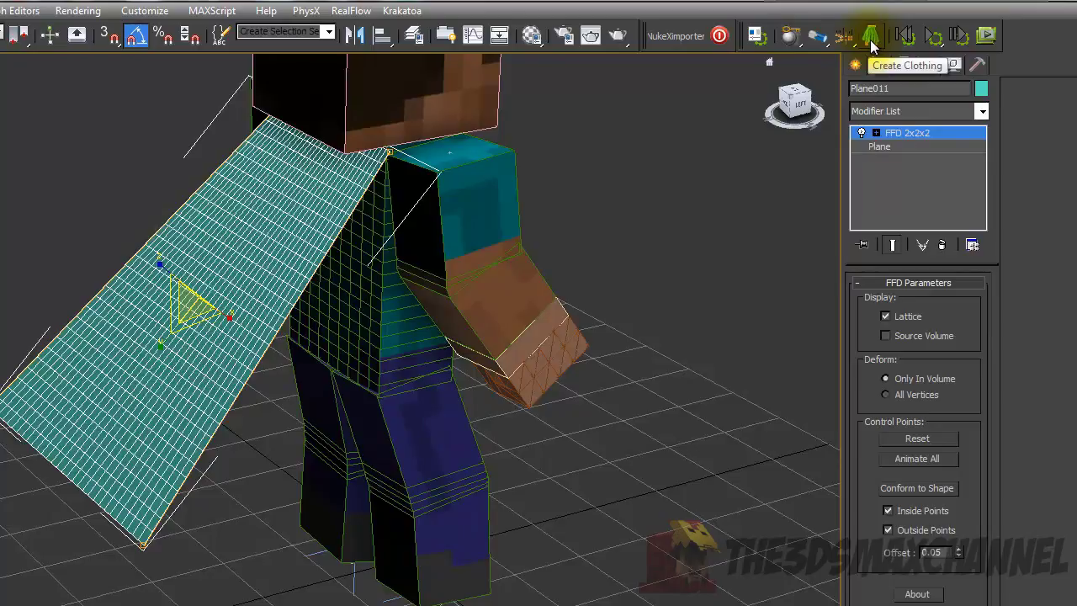
pyautogui.click(870, 40)
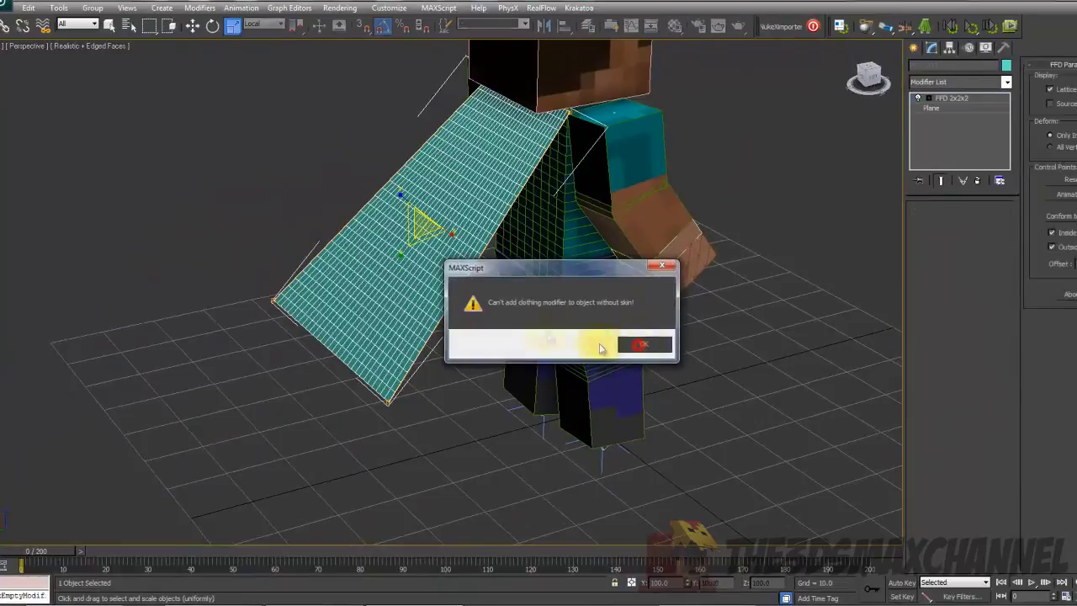
pyautogui.click(644, 346)
# Step: Examine the character's bone rig in wireframe around the neck, torso and cape from several angles
pyautogui.scroll(4, 513, 336)
pyautogui.scroll(-4, 518, 338)
pyautogui.keyDown('alt'); pyautogui.moveTo(542, 347); pyautogui.dragTo(641, 276, button='middle'); pyautogui.keyUp('alt')
pyautogui.scroll(4, 567, 353)
pyautogui.press('F3')
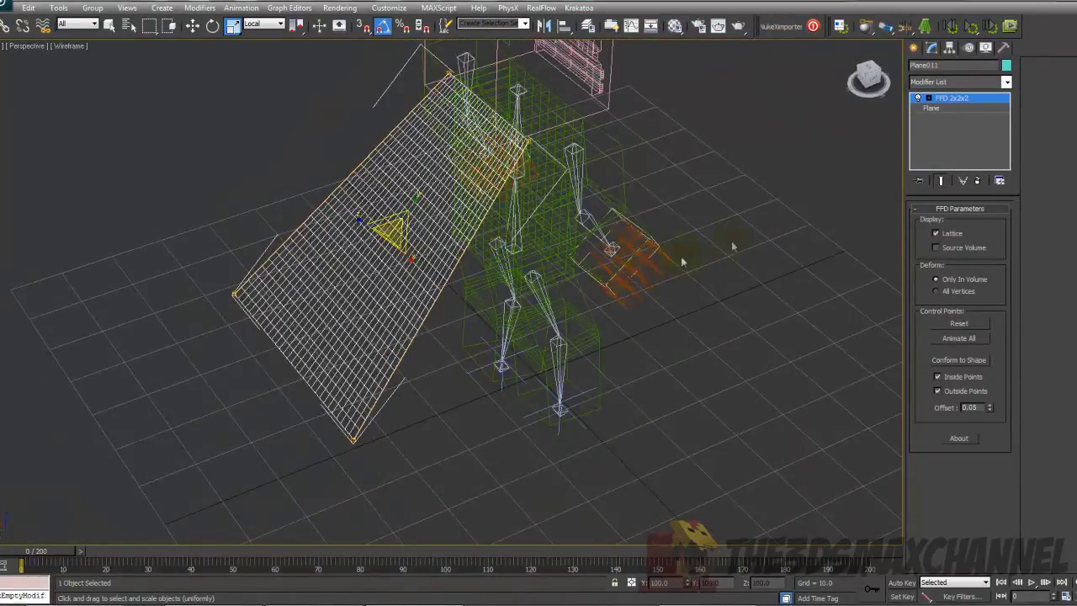
pyautogui.keyDown('alt'); pyautogui.moveTo(858, 202); pyautogui.dragTo(604, 372, button='middle'); pyautogui.keyUp('alt')
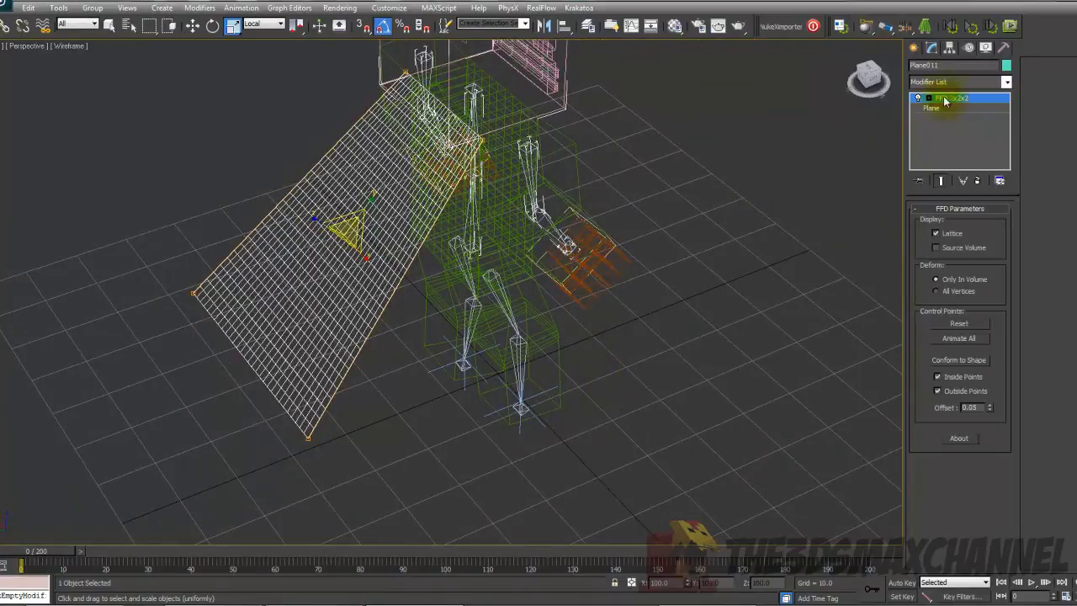
pyautogui.click(913, 48)
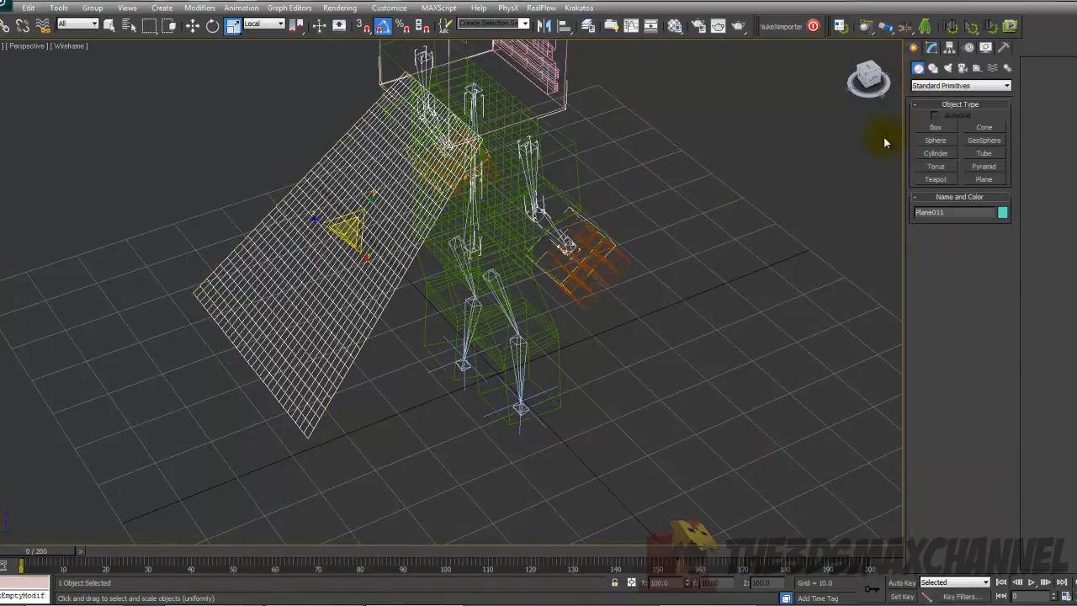
pyautogui.scroll(5, 856, 143)
pyautogui.moveTo(856, 143); pyautogui.dragTo(636, 221, button='middle')
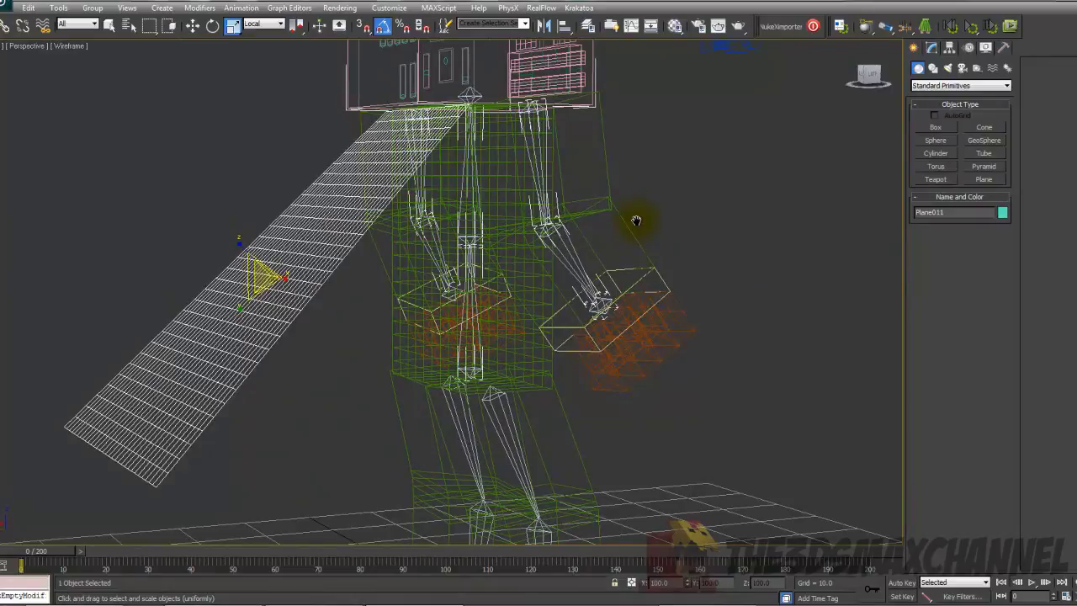
pyautogui.keyDown('alt'); pyautogui.moveTo(606, 172); pyautogui.dragTo(558, 271, button='middle'); pyautogui.keyUp('alt')
pyautogui.moveTo(557, 271); pyautogui.dragTo(561, 209, button='middle')
pyautogui.scroll(3, 636, 201)
pyautogui.keyDown('alt'); pyautogui.moveTo(758, 191); pyautogui.dragTo(659, 207, button='middle'); pyautogui.keyUp('alt')
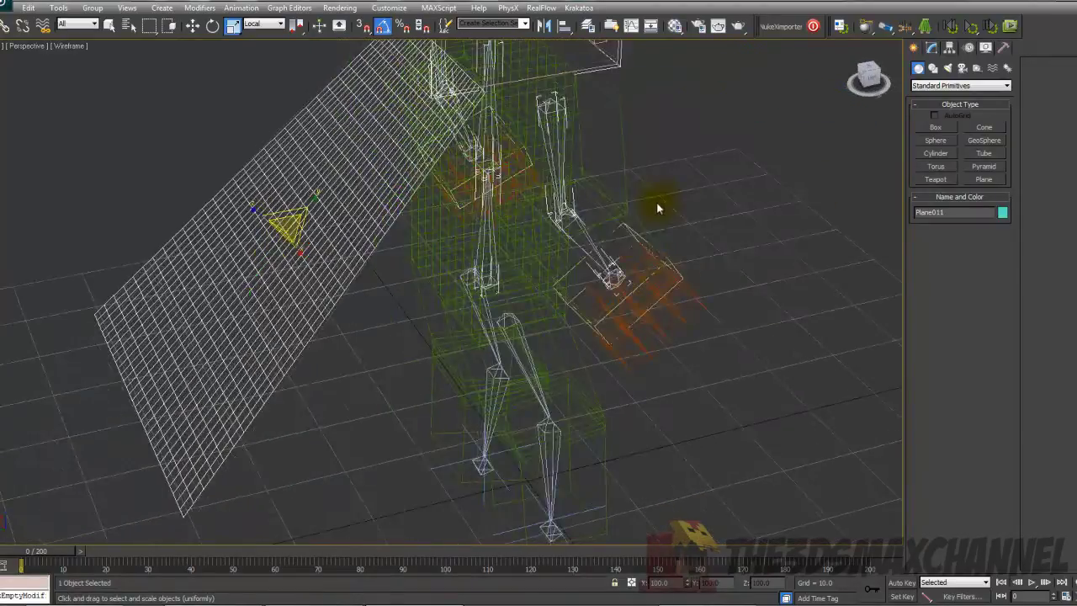
pyautogui.scroll(-6, 664, 205)
pyautogui.moveTo(731, 180); pyautogui.dragTo(731, 188, button='middle')
pyautogui.scroll(3, 731, 188)
# Step: Change the perspective viewport's shading style to Shaded and return the display to wireframe
pyautogui.click(63, 45)
pyautogui.click(95, 75)
pyautogui.moveTo(426, 197); pyautogui.dragTo(416, 172, button='middle')
pyautogui.press('F3')
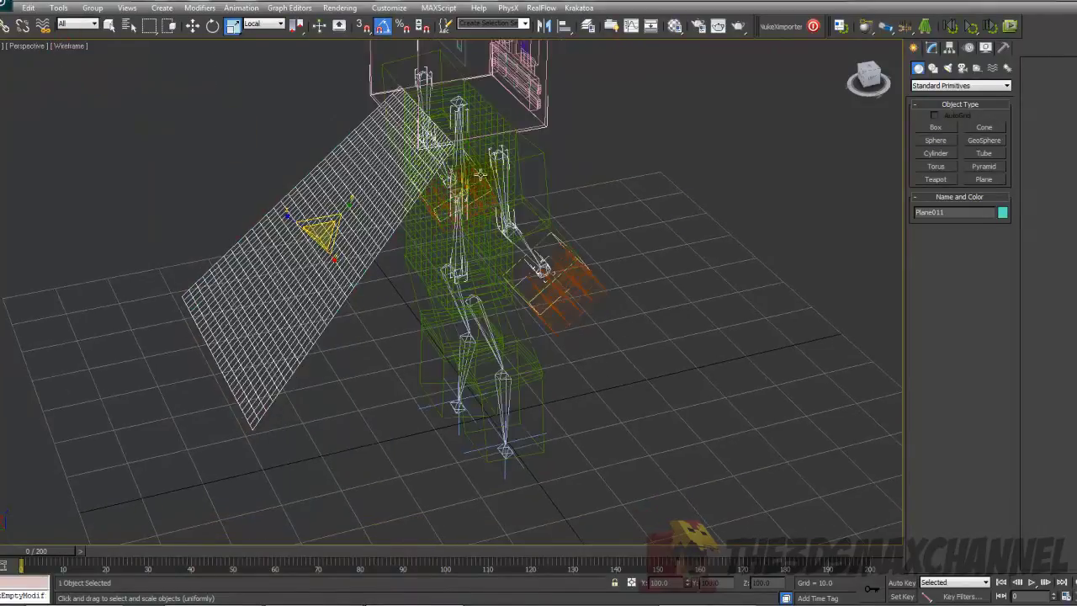
pyautogui.moveTo(480, 175); pyautogui.dragTo(499, 178, button='middle')
pyautogui.scroll(3, 505, 180)
pyautogui.press('F3')
pyautogui.press('F3')
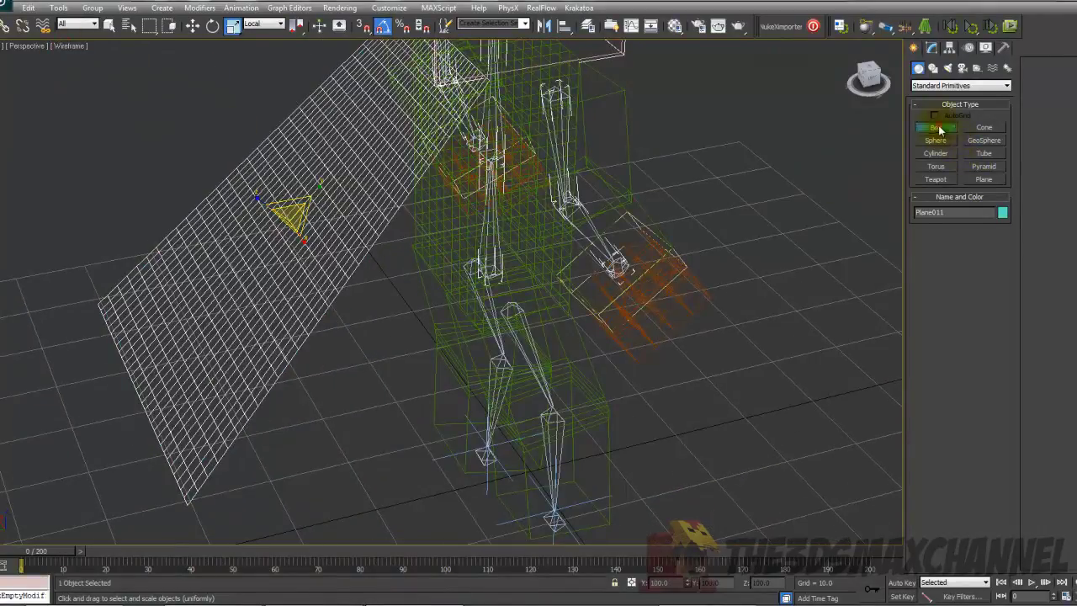
# Step: Create a box about 4.5 long, 5.9 wide and 4.1 high on the ground behind the character's feet
pyautogui.click(941, 129)
pyautogui.moveTo(373, 457); pyautogui.dragTo(505, 345, button='middle')
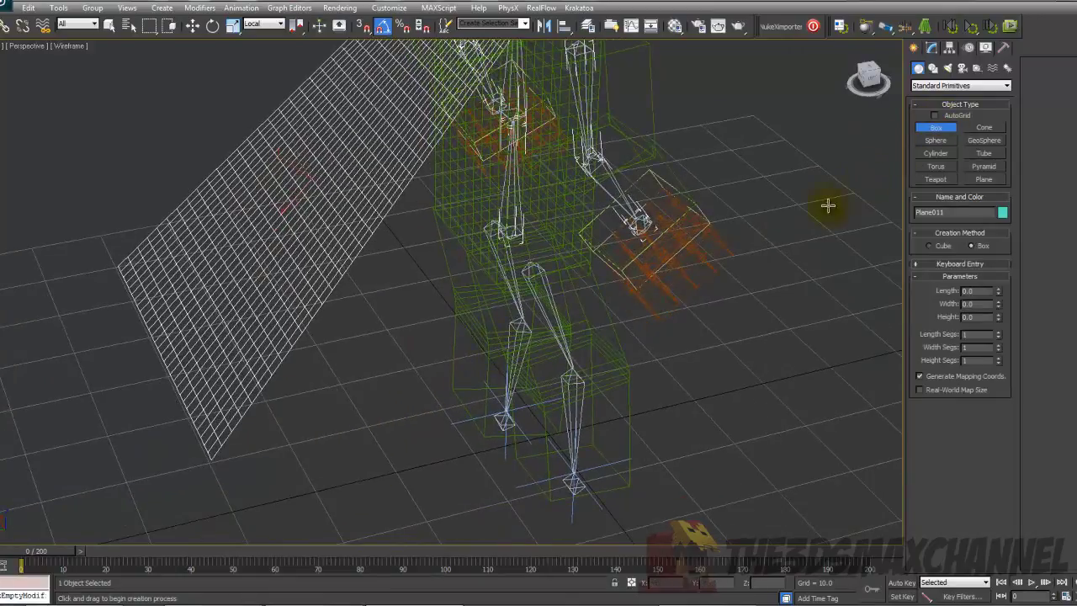
pyautogui.moveTo(429, 440); pyautogui.dragTo(423, 476)
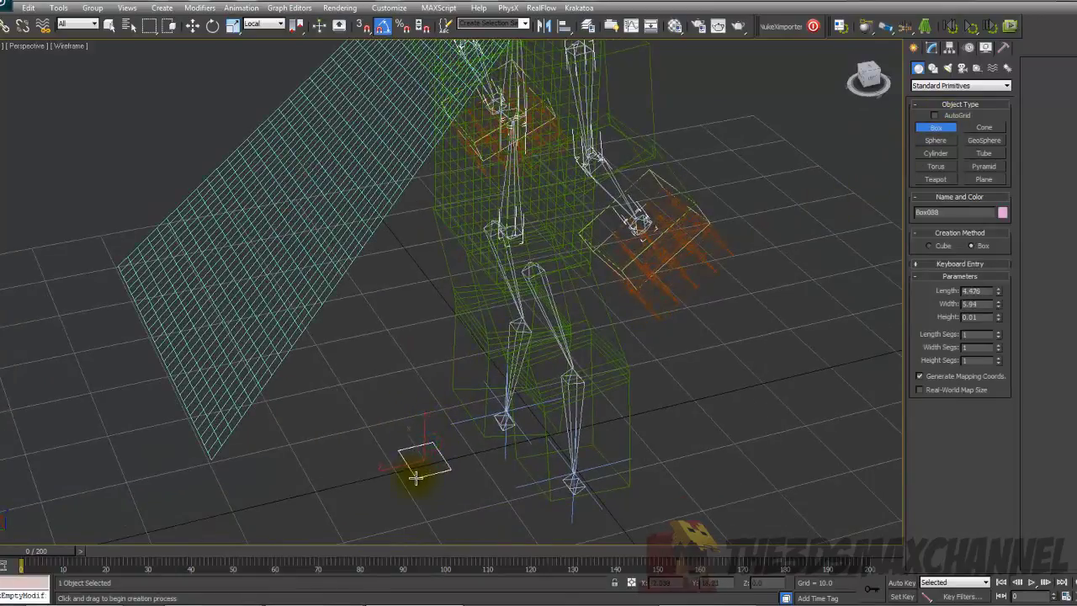
pyautogui.scroll(-3, 522, 330)
pyautogui.moveTo(521, 350); pyautogui.dragTo(517, 373, button='middle')
pyautogui.press('F3')
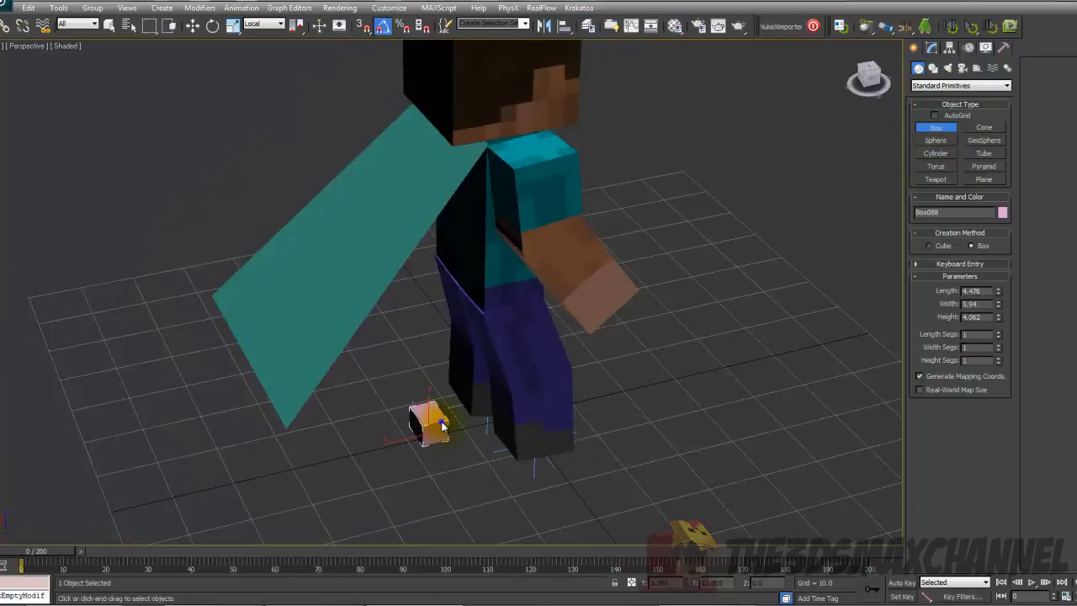
# Step: Turn off Renderable in the small box's object properties
pyautogui.press('r')
pyautogui.rightClick(444, 426)
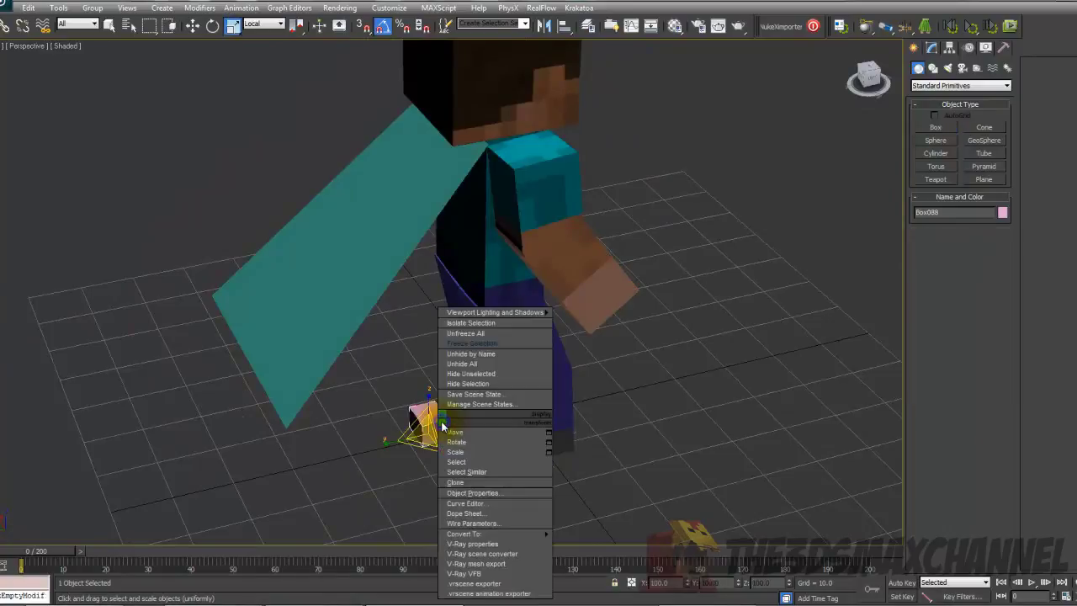
pyautogui.click(462, 493)
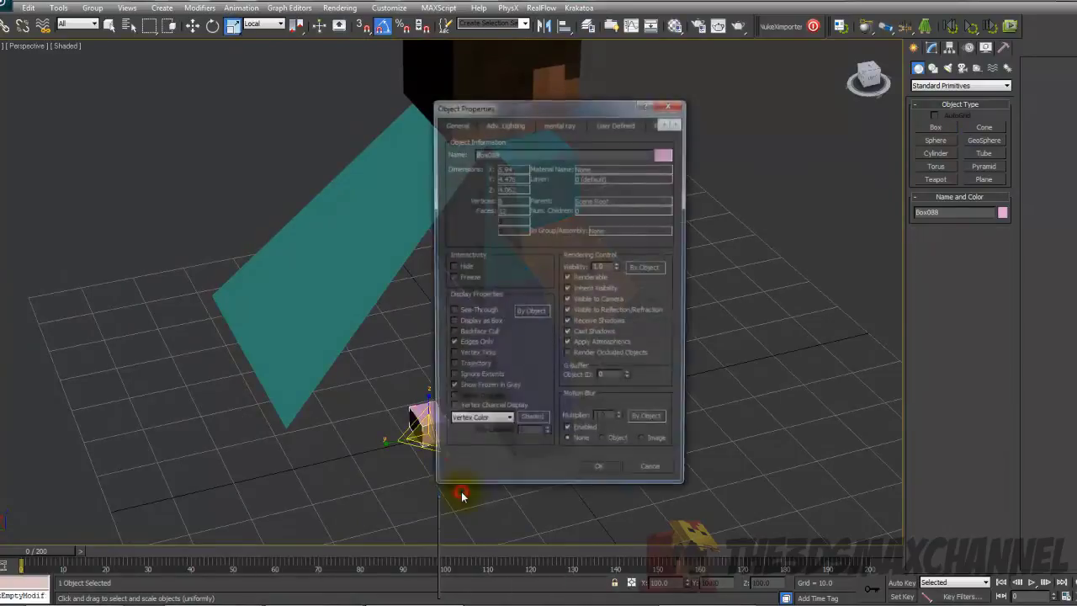
pyautogui.click(568, 279)
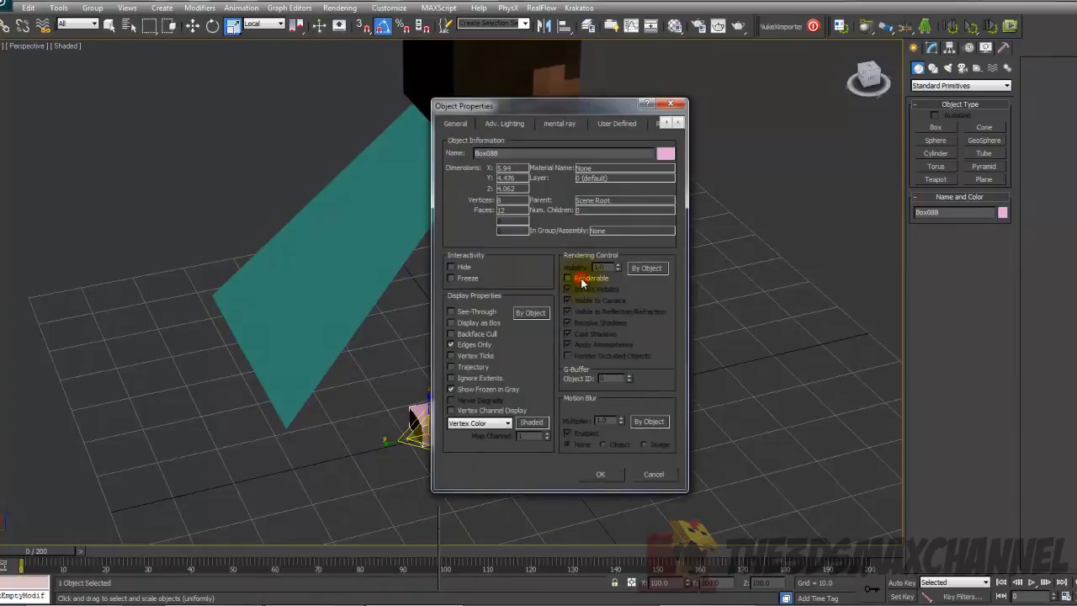
pyautogui.click(600, 476)
# Step: Move the small box up to the character's upper back under the cape, at about Z 44
pyautogui.click(192, 26)
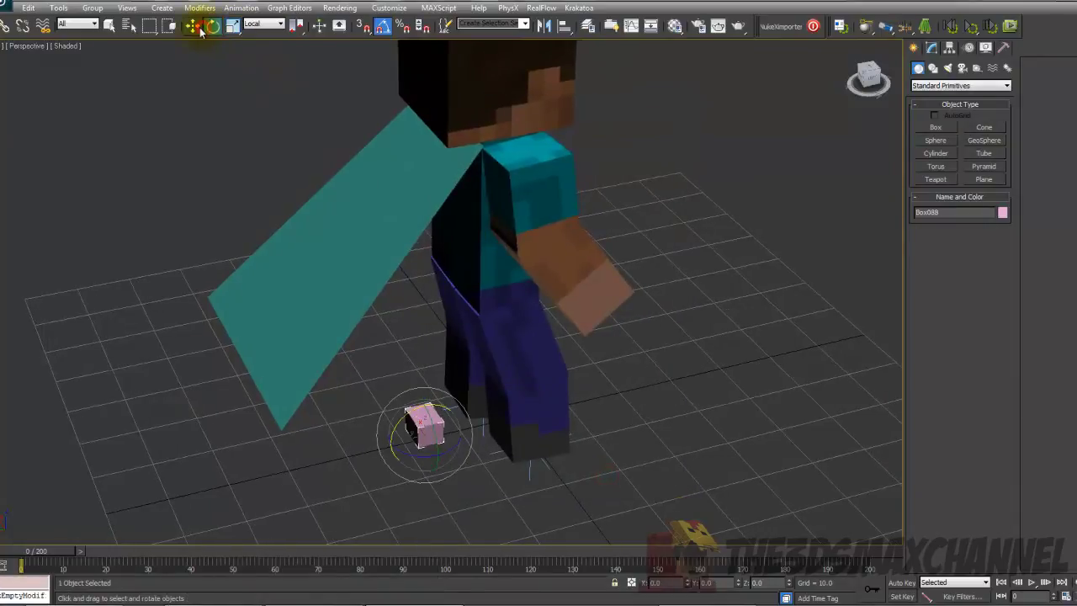
pyautogui.moveTo(420, 431); pyautogui.dragTo(436, 182)
pyautogui.moveTo(479, 194); pyautogui.dragTo(483, 276, button='middle')
pyautogui.scroll(3, 483, 276)
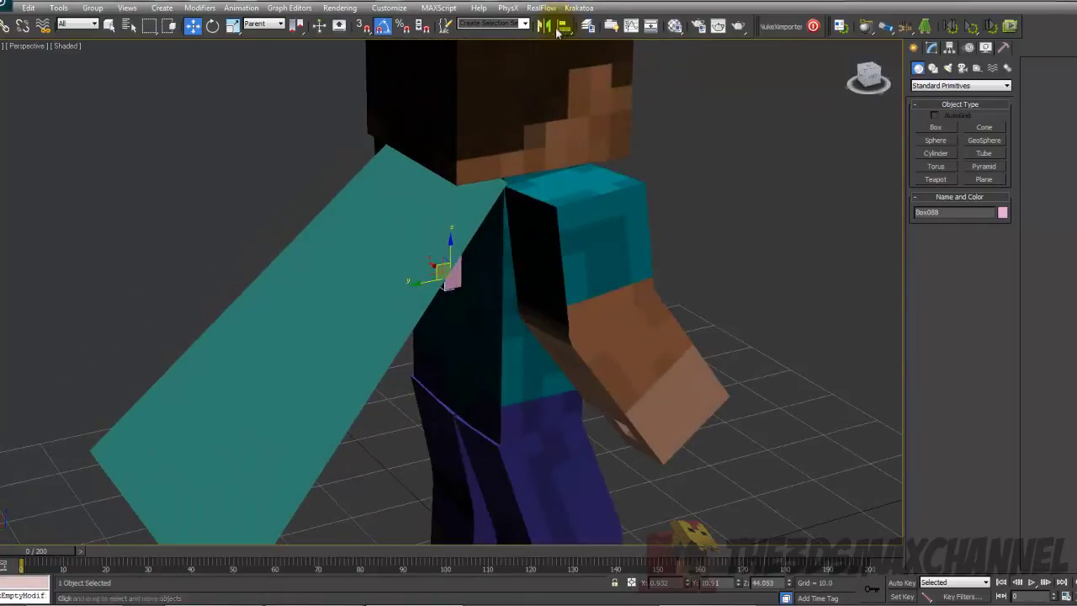
# Step: Align the box to the character's upper spine bone and raise it to the bone's tip at the neck
pyautogui.click(565, 26)
pyautogui.press('F3')
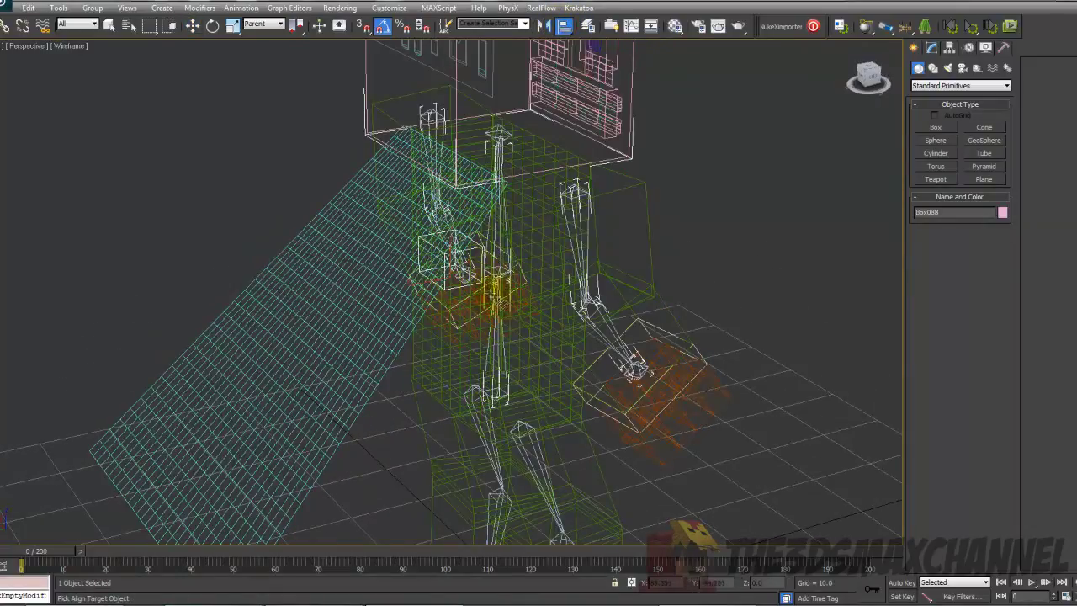
pyautogui.click(494, 300)
pyautogui.moveTo(494, 375); pyautogui.dragTo(499, 120)
pyautogui.press('F3')
pyautogui.press('F3')
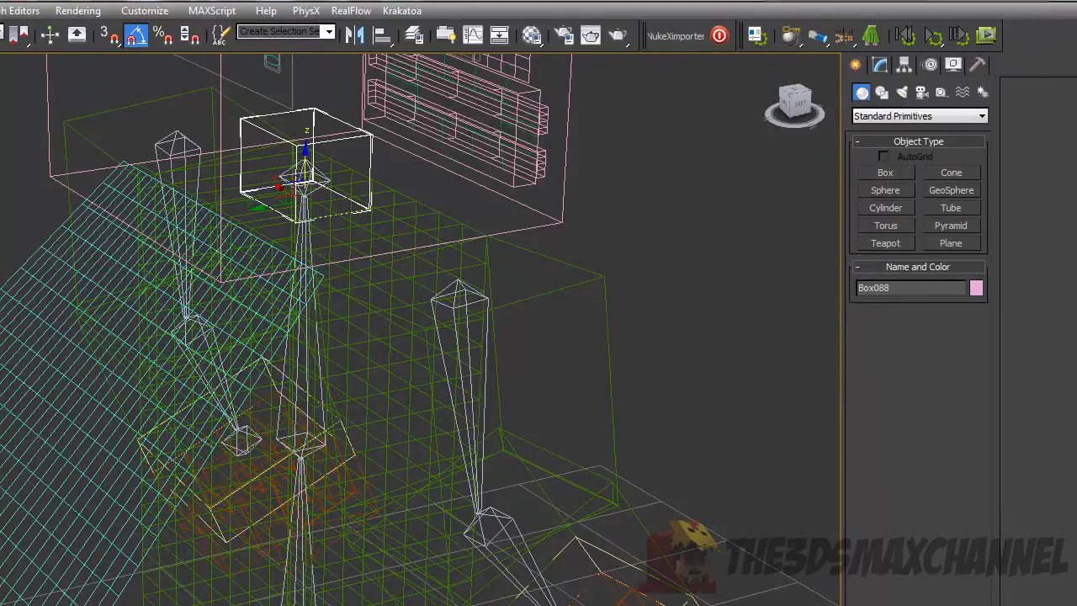
# Step: Link the small neck box to the character's upper spine bone as its parent
pyautogui.click(255, 127)
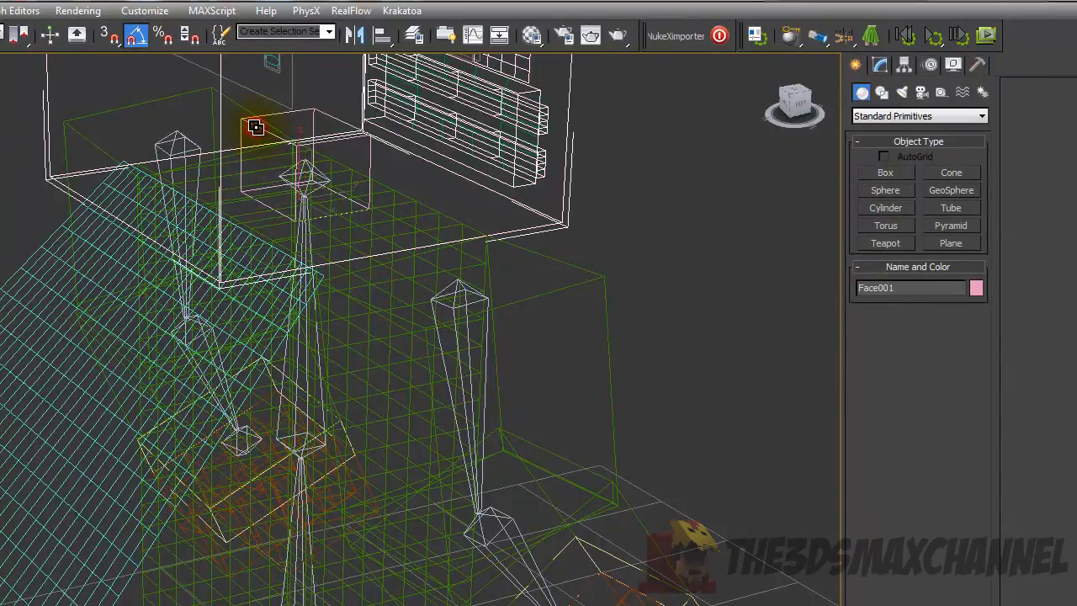
pyautogui.click(257, 127)
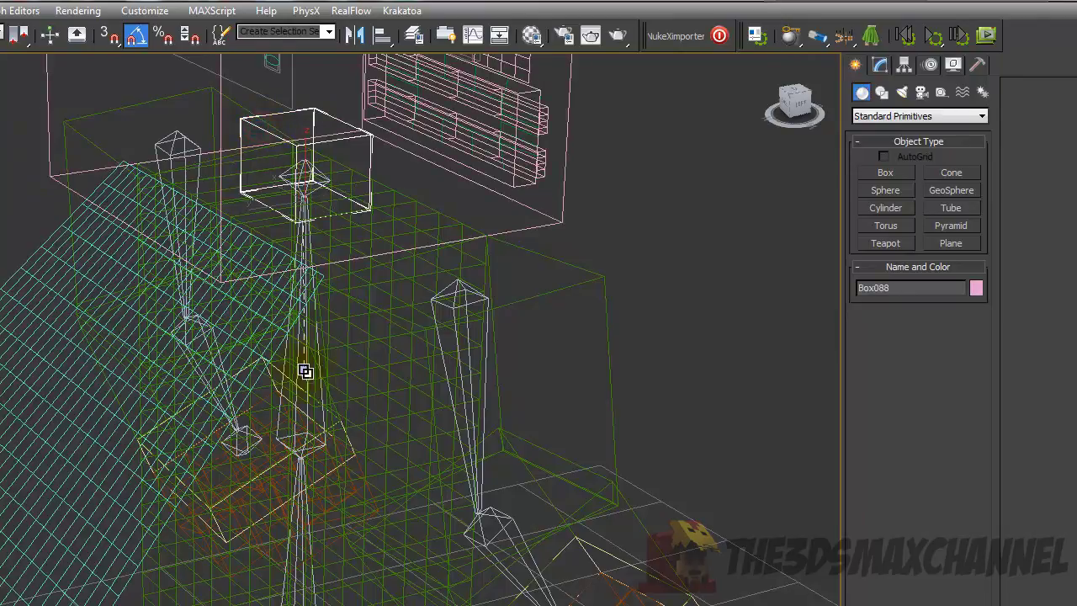
pyautogui.keyDown('alt'); pyautogui.moveTo(301, 148); pyautogui.dragTo(536, 157, button='middle'); pyautogui.keyUp('alt')
pyautogui.click(270, 141)
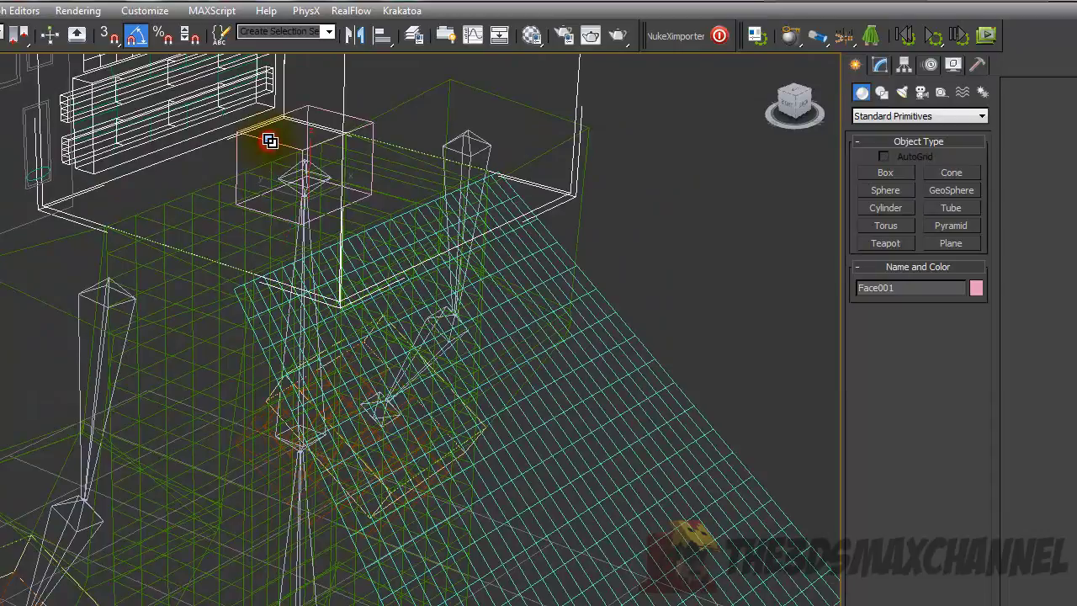
pyautogui.click(269, 140)
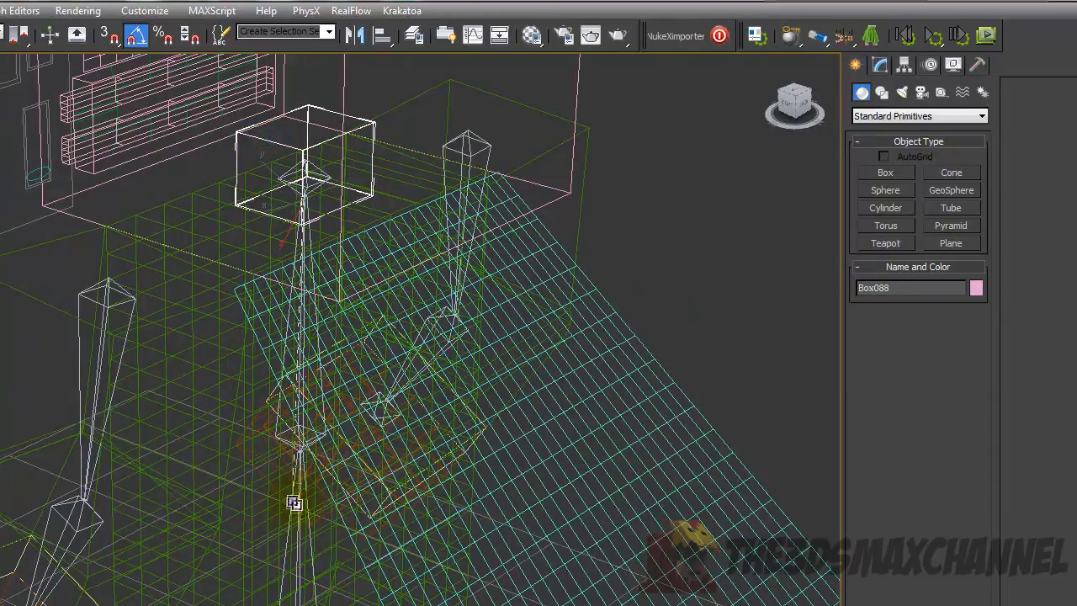
pyautogui.keyDown('alt'); pyautogui.moveTo(304, 555); pyautogui.dragTo(233, 78, button='middle'); pyautogui.keyUp('alt')
pyautogui.click(232, 78)
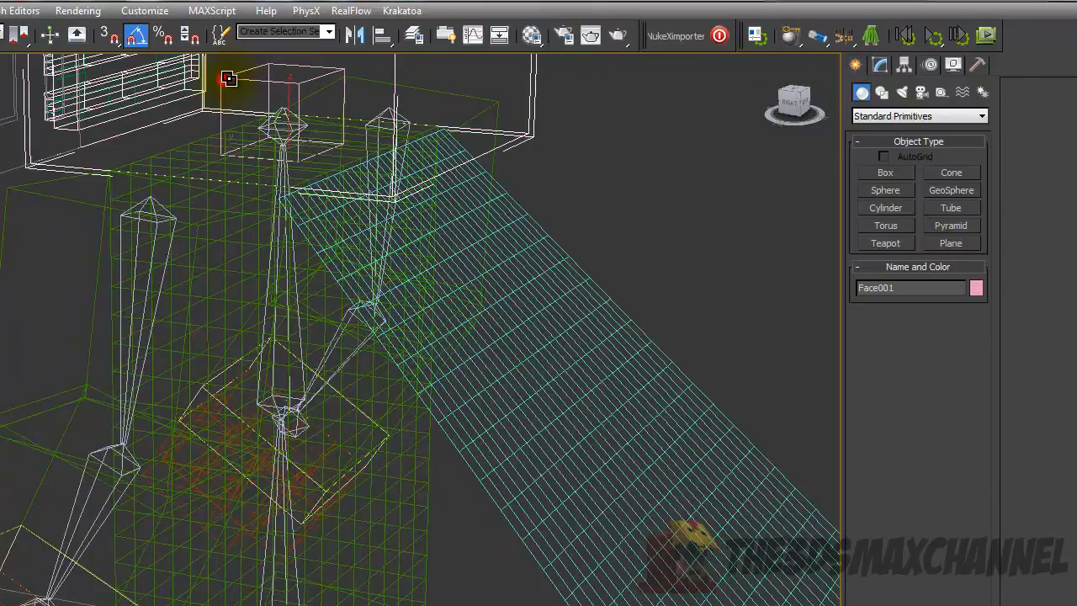
pyautogui.click(228, 79)
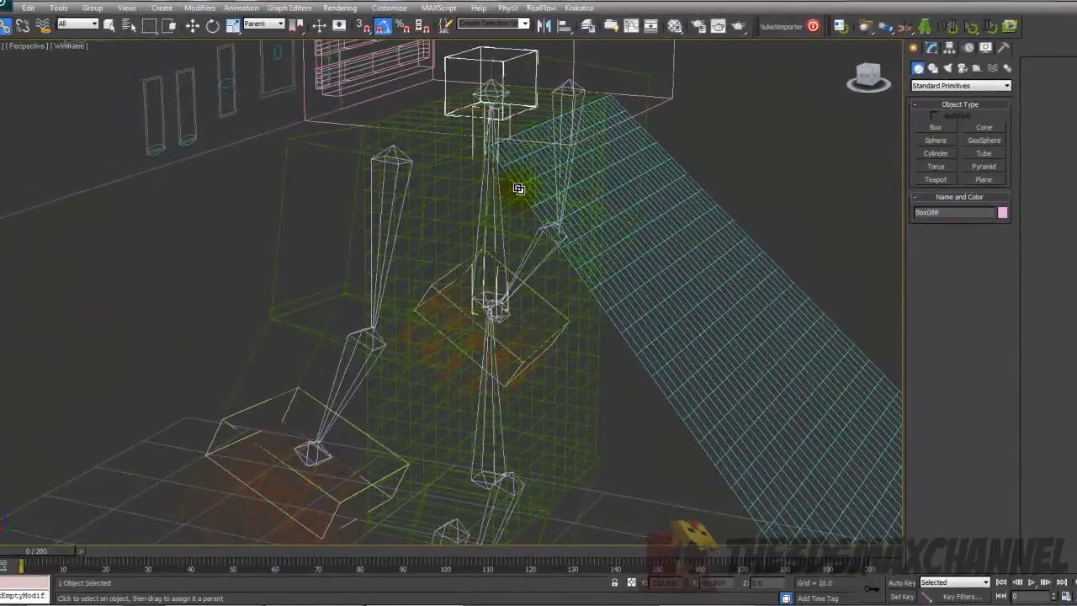
pyautogui.keyDown('alt'); pyautogui.moveTo(519, 188); pyautogui.dragTo(495, 223, button='middle'); pyautogui.keyUp('alt')
pyautogui.moveTo(61, 554)
pyautogui.mouseDown()
pyautogui.moveTo(138, 556)
pyautogui.moveTo(50, 558)
pyautogui.mouseUp()
pyautogui.scroll(-3, 608, 257)
pyautogui.keyDown('alt'); pyautogui.moveTo(568, 305); pyautogui.dragTo(611, 296, button='middle'); pyautogui.keyUp('alt')
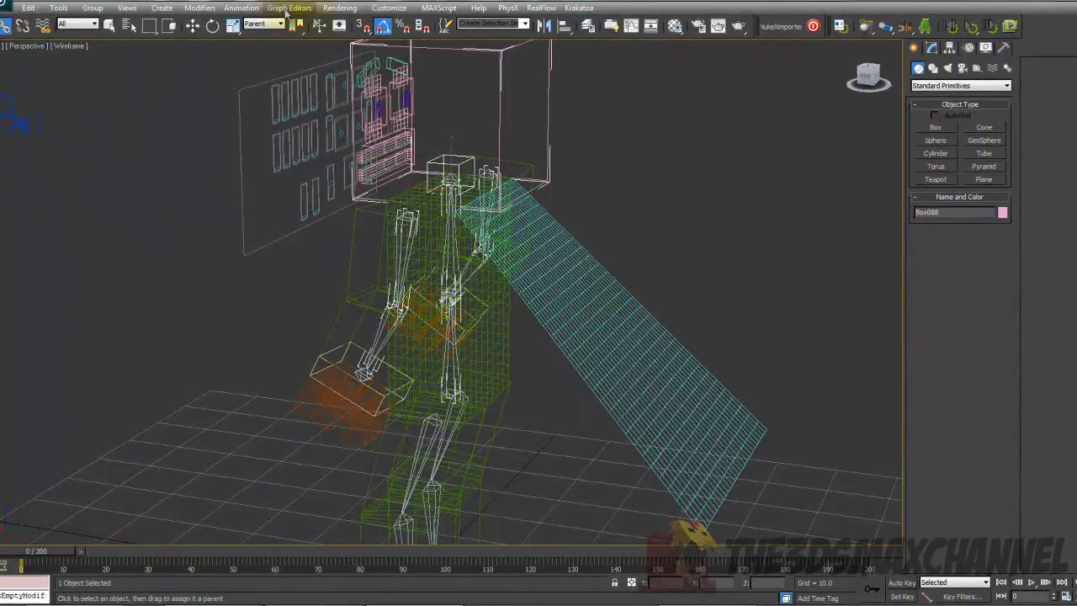
# Step: Switch the perspective view from wireframe to Realistic shading and select the cape plane
pyautogui.click(79, 46)
pyautogui.click(74, 53)
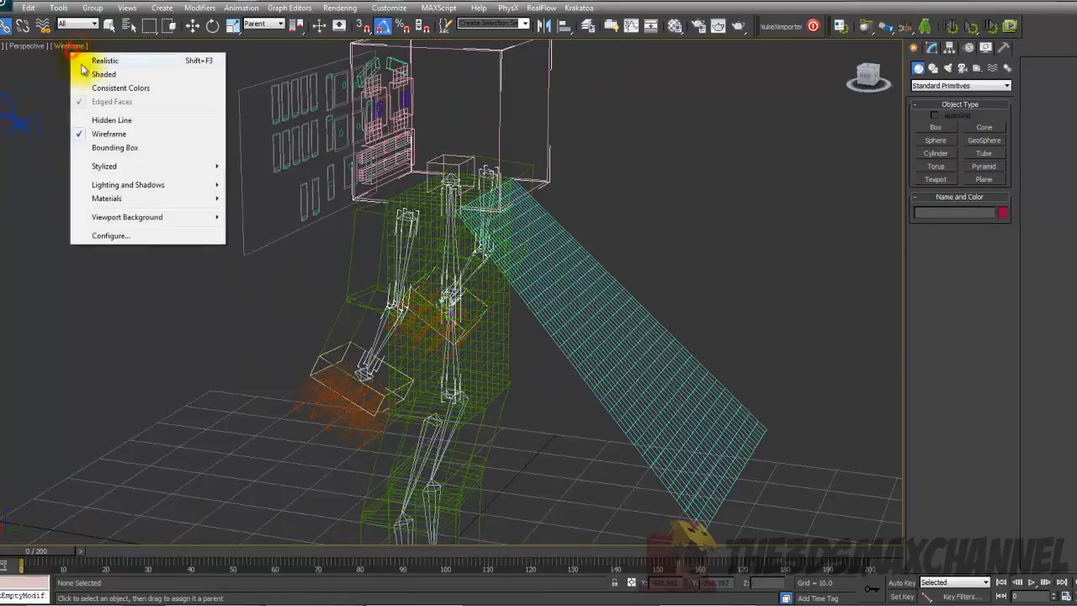
pyautogui.click(89, 58)
pyautogui.click(629, 267)
pyautogui.keyDown('alt'); pyautogui.moveTo(629, 272); pyautogui.dragTo(746, 147, button='middle'); pyautogui.keyUp('alt')
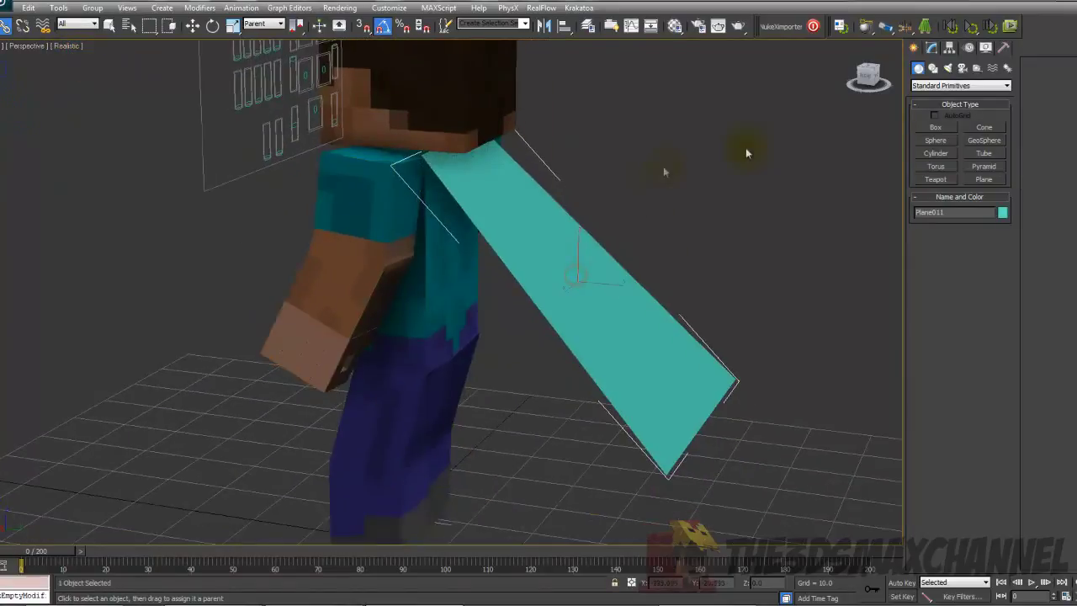
# Step: Collapse the cape plane and its FFD 2x2x2 modifier into an Editable Poly
pyautogui.click(932, 47)
pyautogui.press('F3')
pyautogui.press('F3')
pyautogui.click(939, 82)
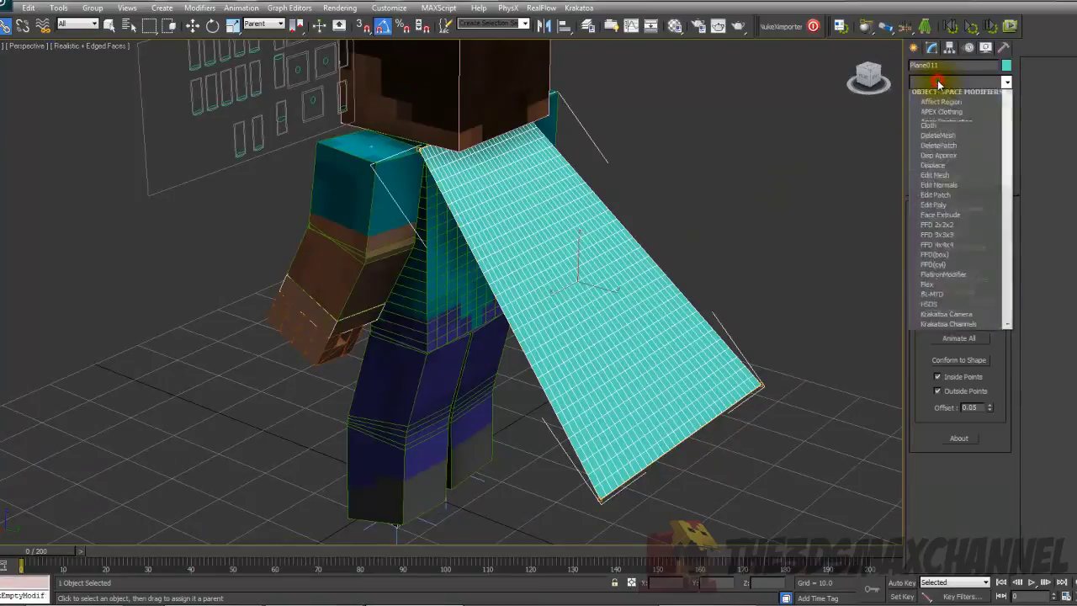
pyautogui.click(940, 82)
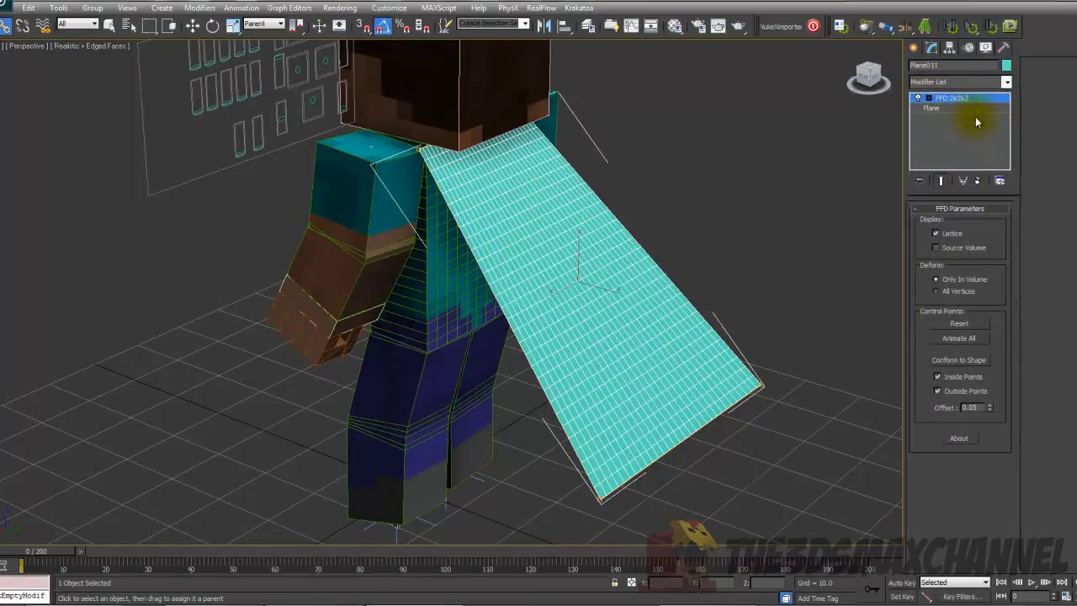
pyautogui.rightClick(693, 341)
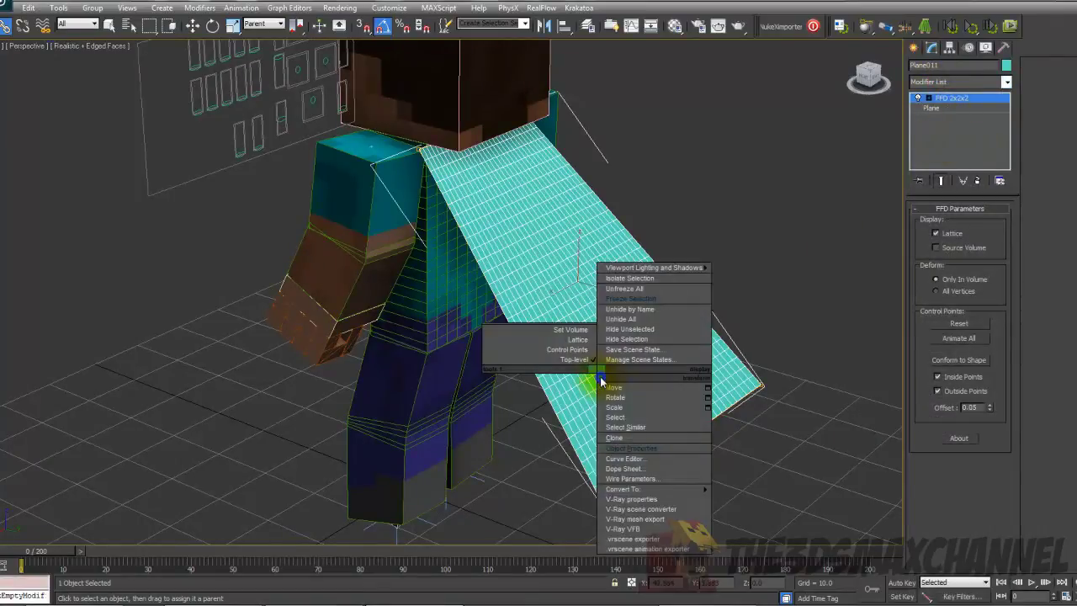
pyautogui.moveTo(704, 489)
pyautogui.click(755, 502)
pyautogui.keyDown('alt'); pyautogui.moveTo(741, 493); pyautogui.dragTo(725, 358, button='middle'); pyautogui.keyUp('alt')
pyautogui.scroll(5, 472, 210)
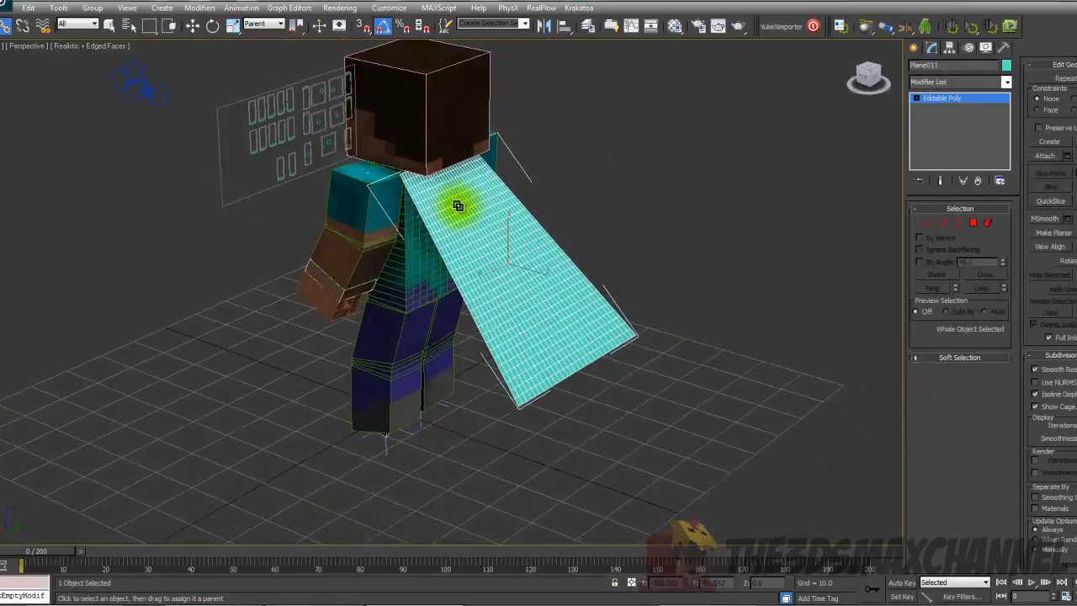
# Step: Add a Skin modifier on top of the cape's Editable Poly
pyautogui.click(946, 83)
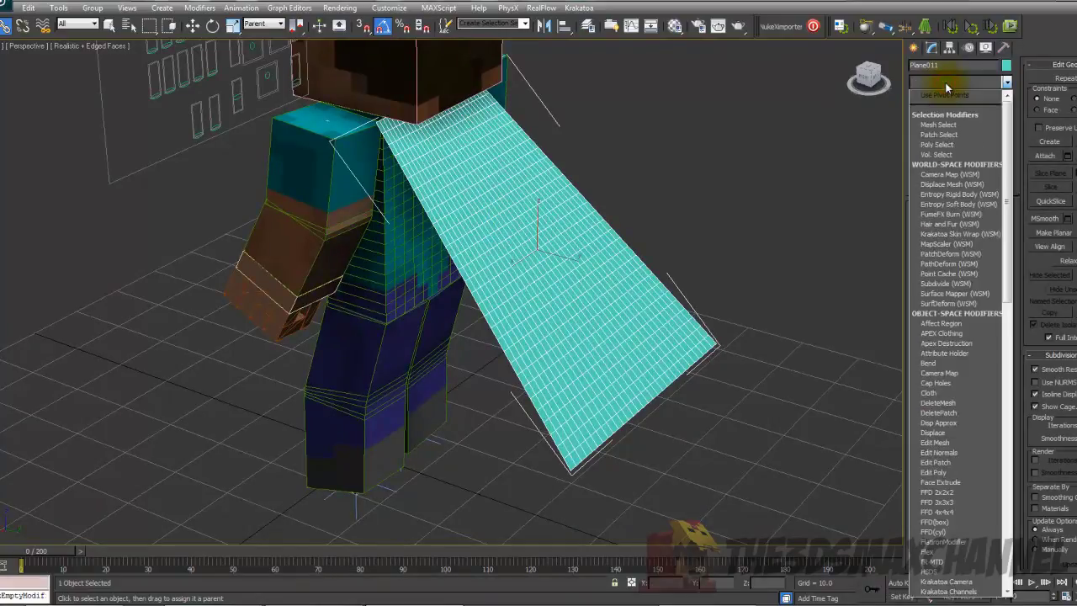
pyautogui.press('s')
pyautogui.press('s')
pyautogui.press('s')
pyautogui.press('s')
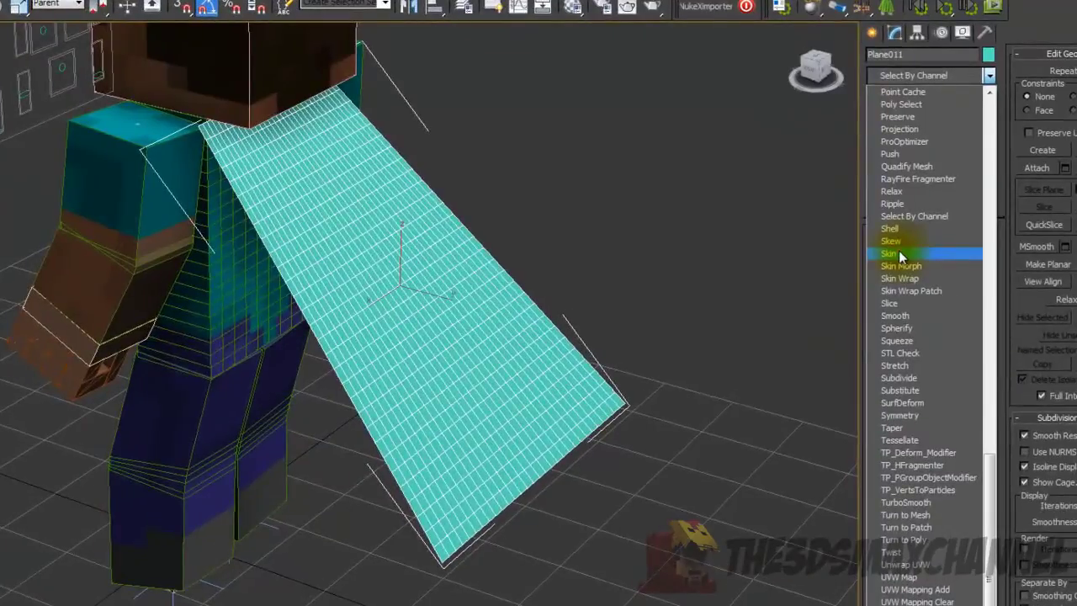
pyautogui.click(925, 226)
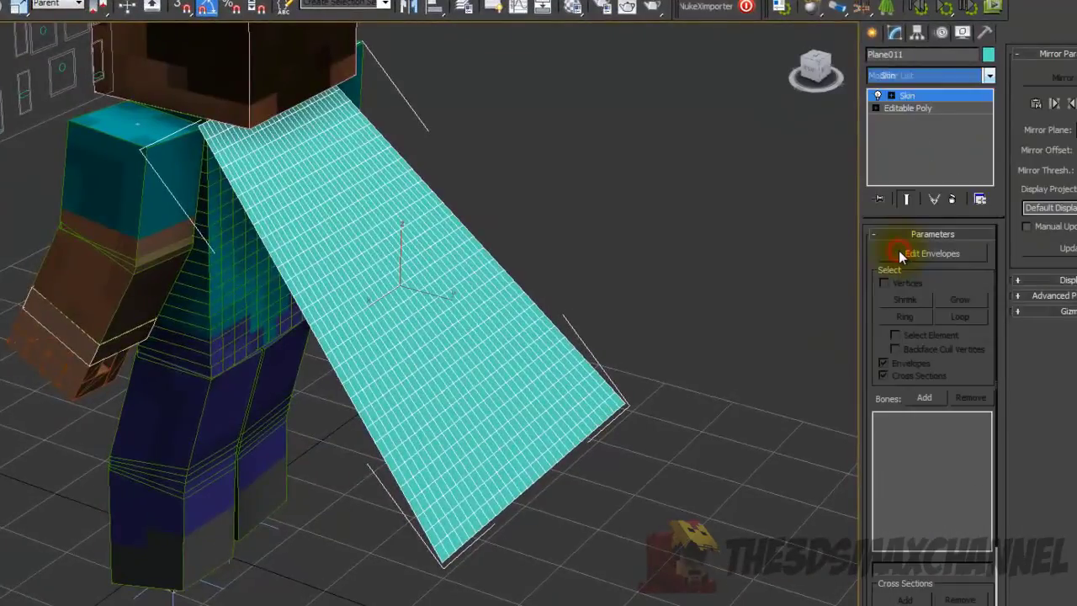
pyautogui.keyDown('alt'); pyautogui.moveTo(657, 273); pyautogui.dragTo(559, 355, button='middle'); pyautogui.keyUp('alt')
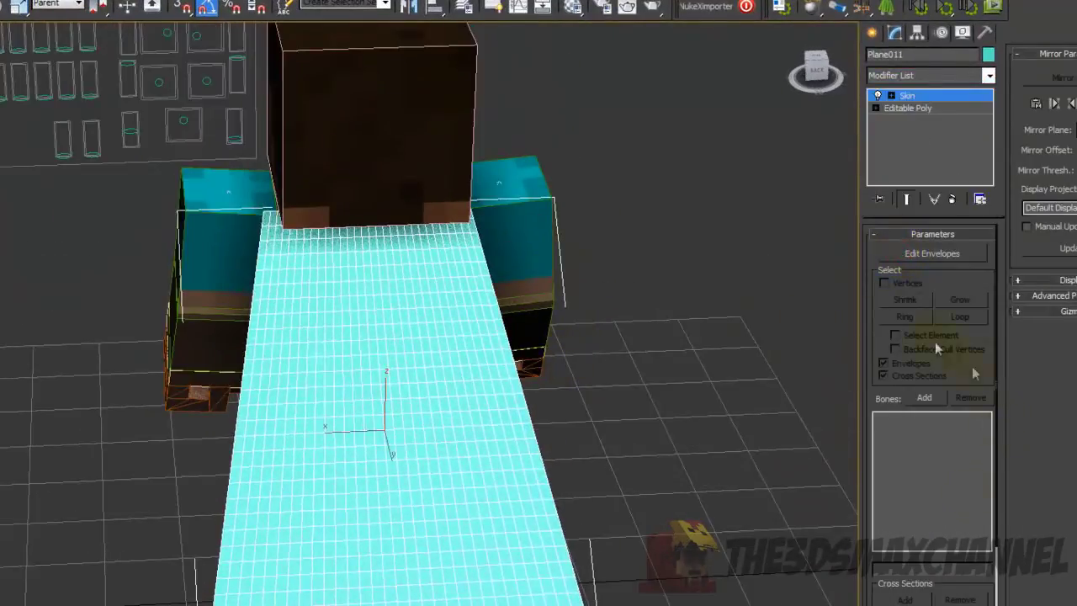
# Step: Select the small neck box in wireframe display and rename it caperbox
pyautogui.press('F3')
pyautogui.keyDown('alt'); pyautogui.moveTo(473, 275); pyautogui.dragTo(848, 224, button='middle'); pyautogui.keyUp('alt')
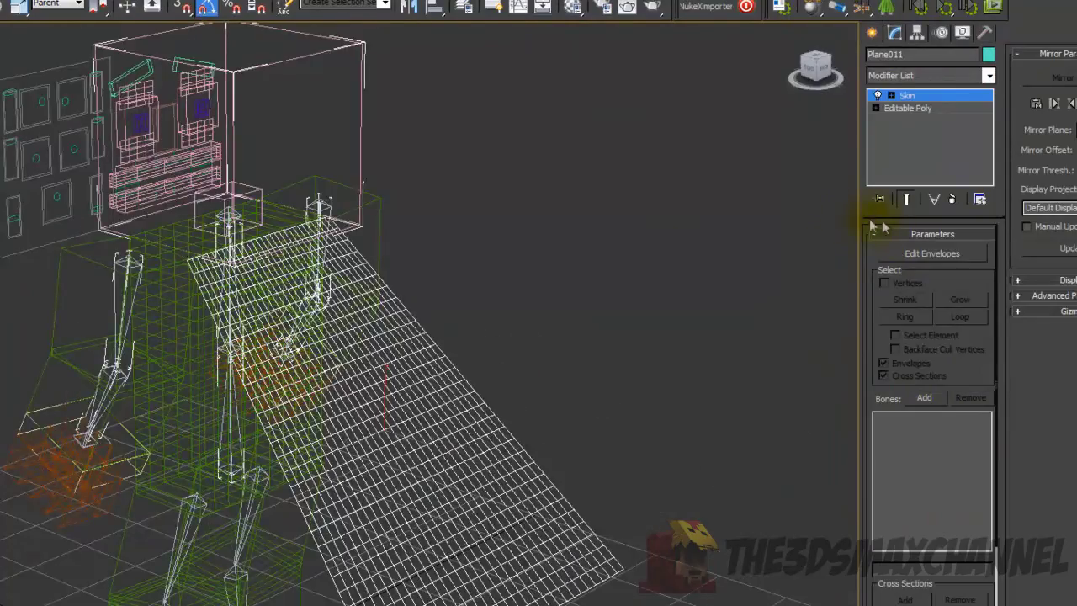
pyautogui.click(242, 188)
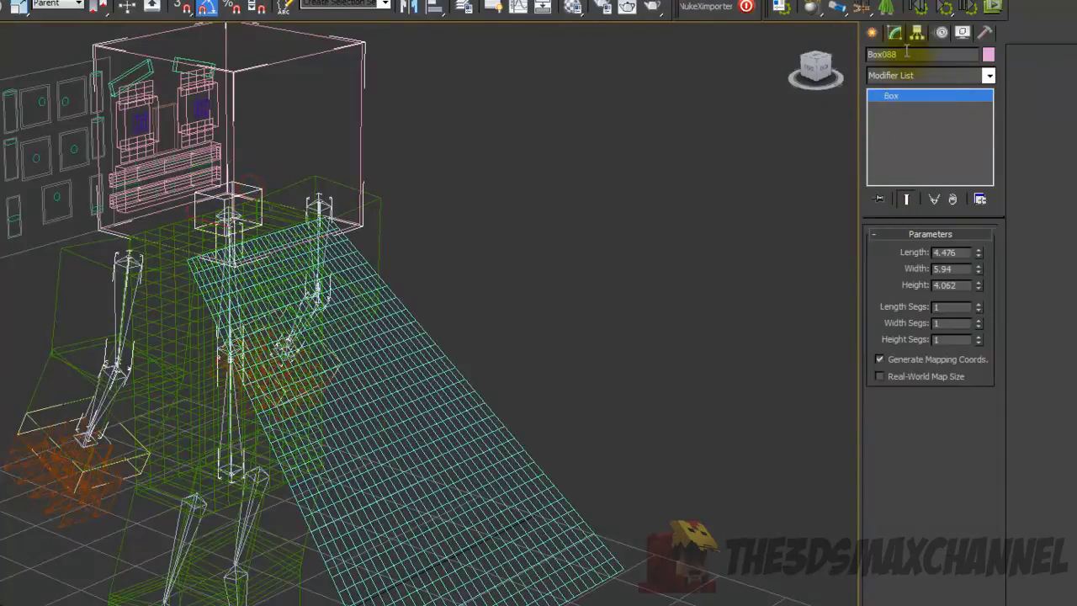
pyautogui.write('caperbox')
# Step: Add caperbox as the only bone in the cape's Skin modifier
pyautogui.click(513, 462)
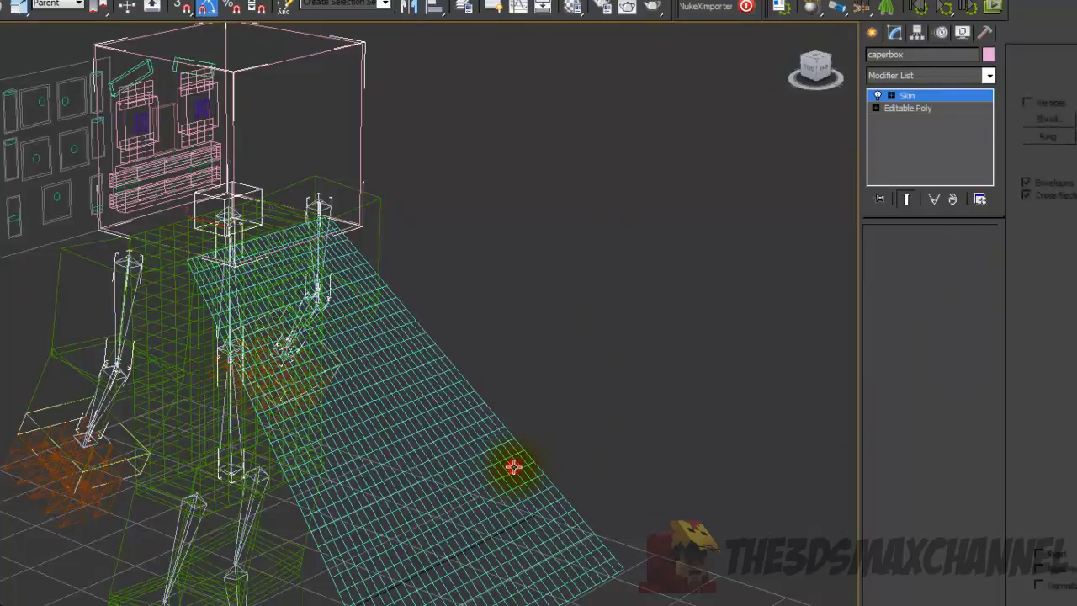
pyautogui.click(924, 398)
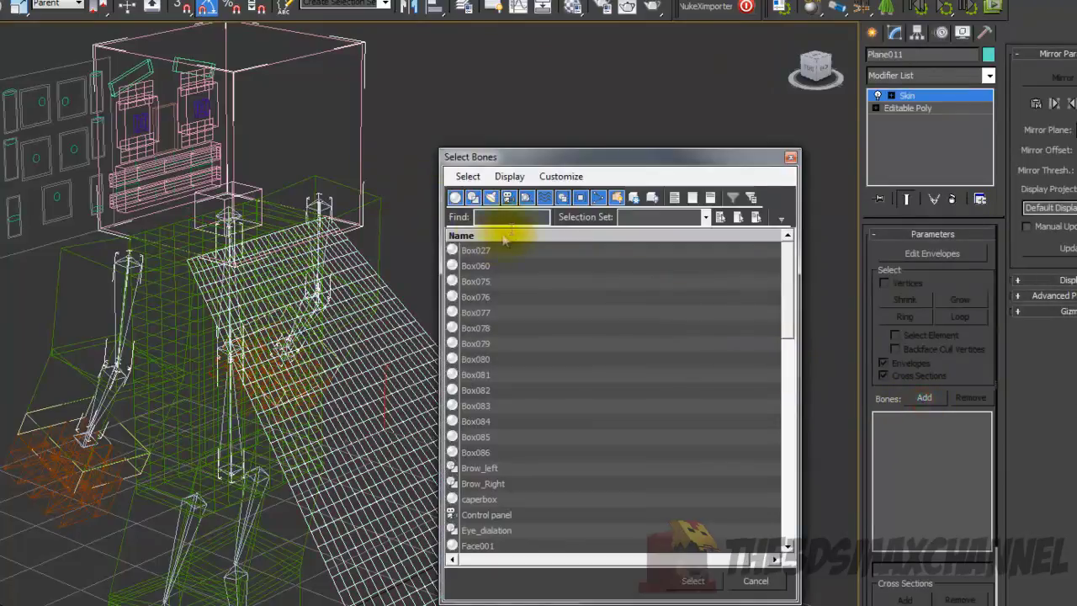
pyautogui.write('capbox')
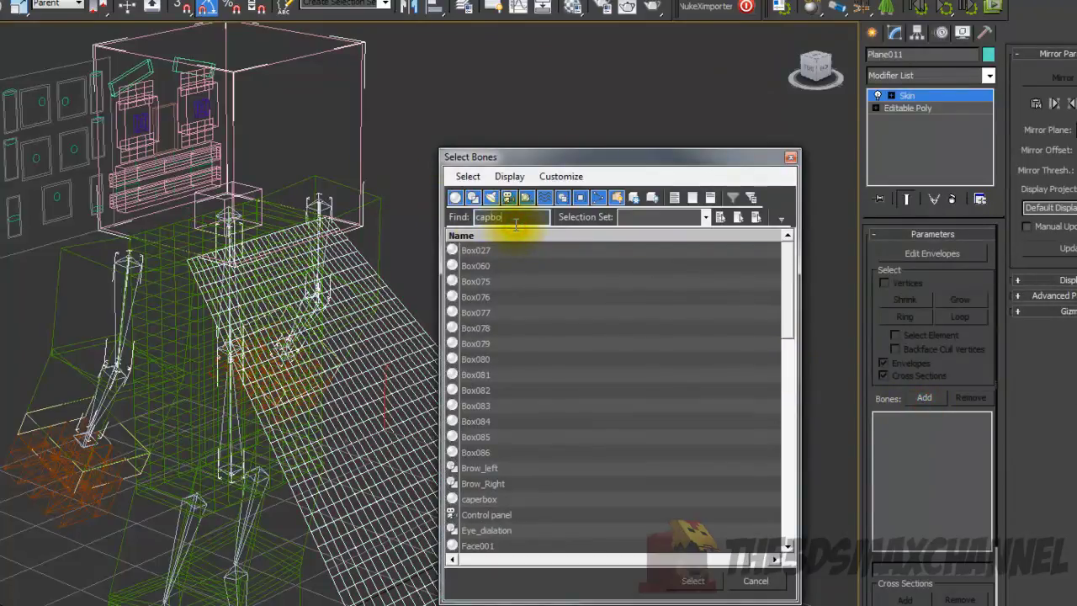
pyautogui.press('Return')
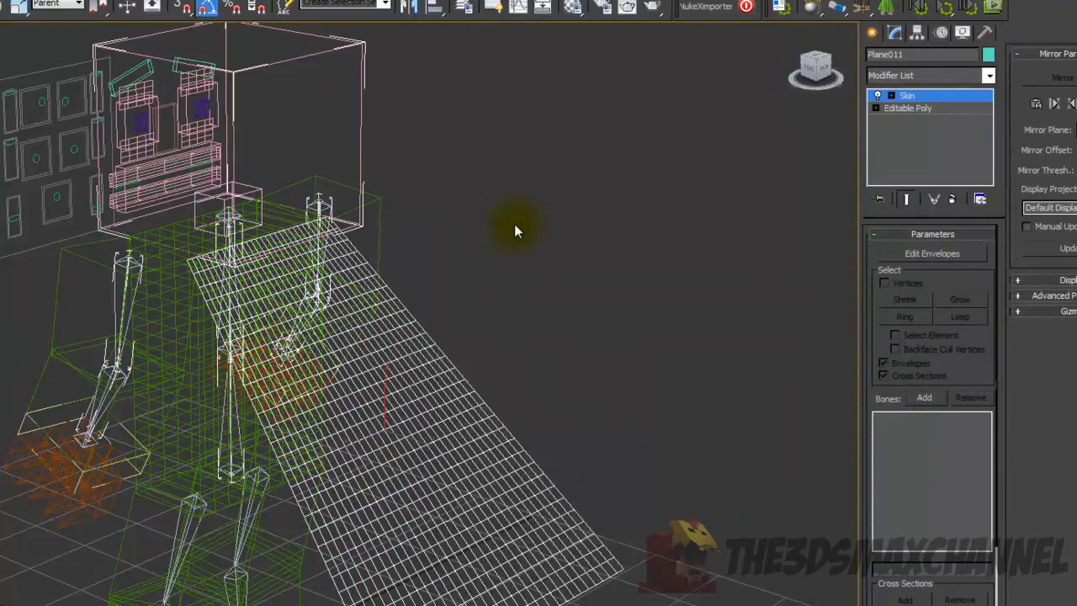
pyautogui.click(924, 398)
pyautogui.write('cap')
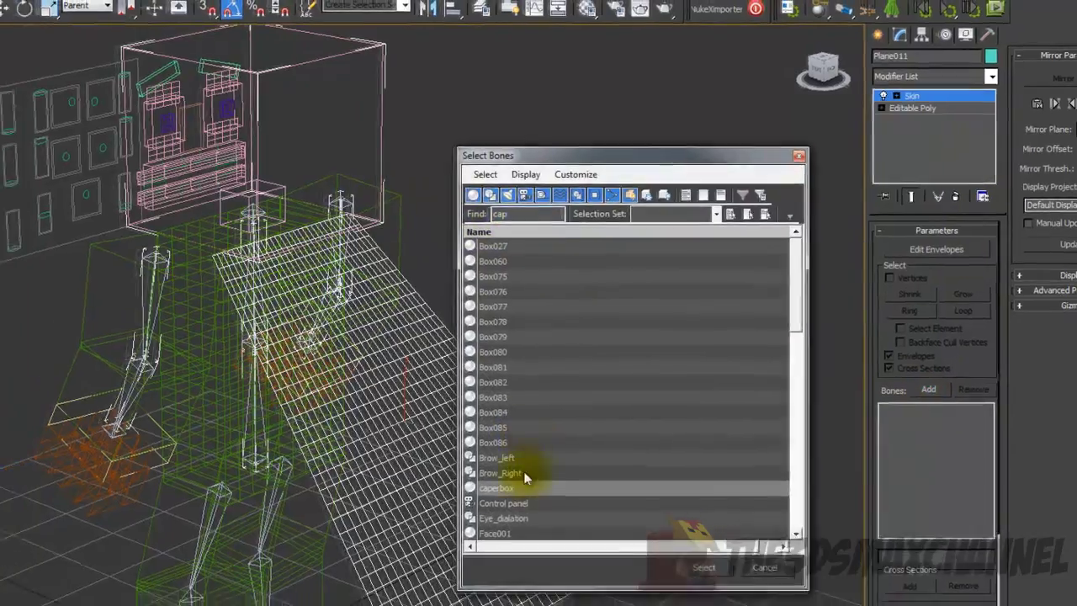
pyautogui.doubleClick(481, 498)
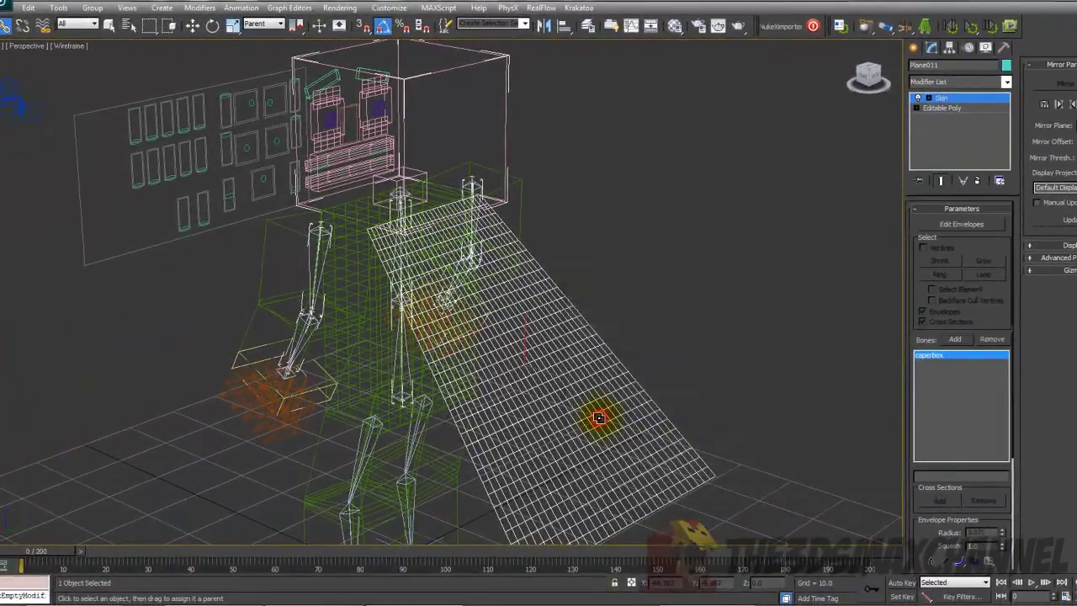
# Step: Return to shaded display and apply an APEX Clothing modifier to the skinned cape
pyautogui.moveTo(639, 364)
pyautogui.mouseDown(button='middle')
pyautogui.moveTo(626, 297)
pyautogui.moveTo(639, 297)
pyautogui.mouseUp(button='middle')
pyautogui.press('F3')
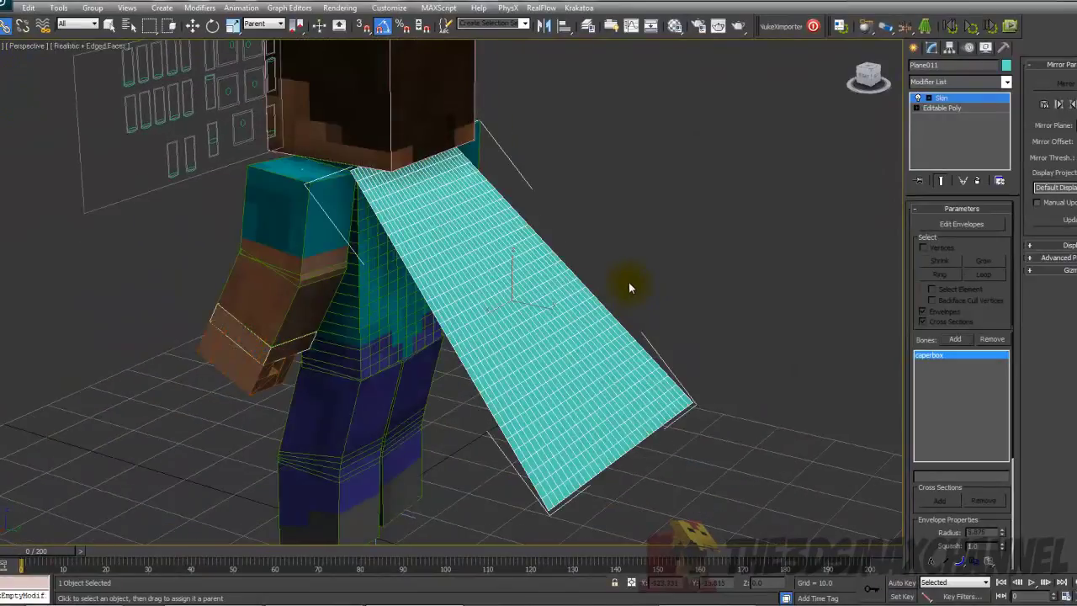
pyautogui.press('F3')
pyautogui.press('F3')
pyautogui.moveTo(736, 251); pyautogui.dragTo(776, 255, button='middle')
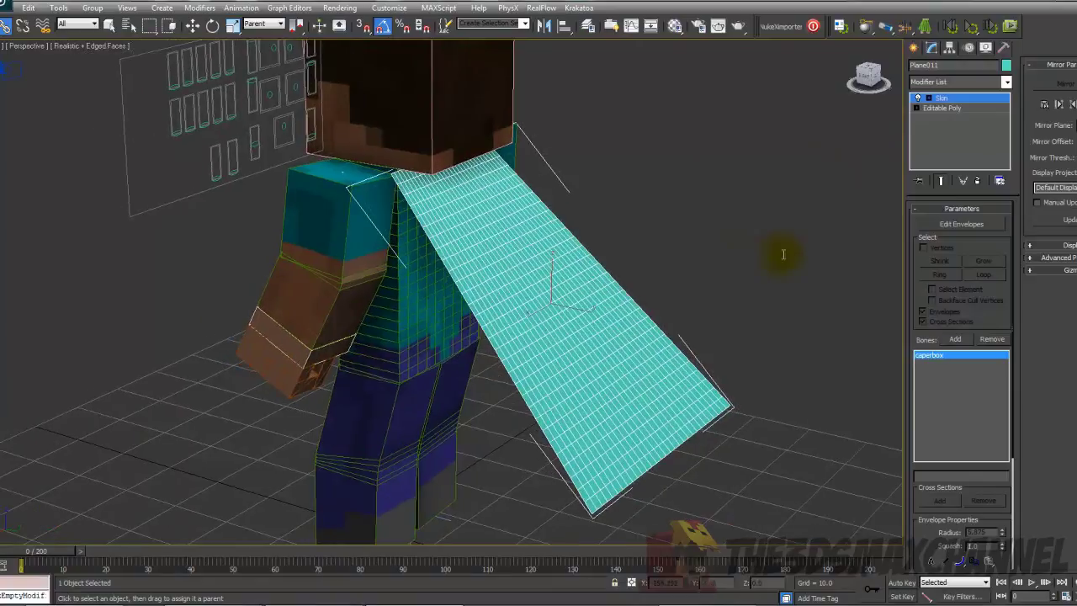
pyautogui.click(934, 32)
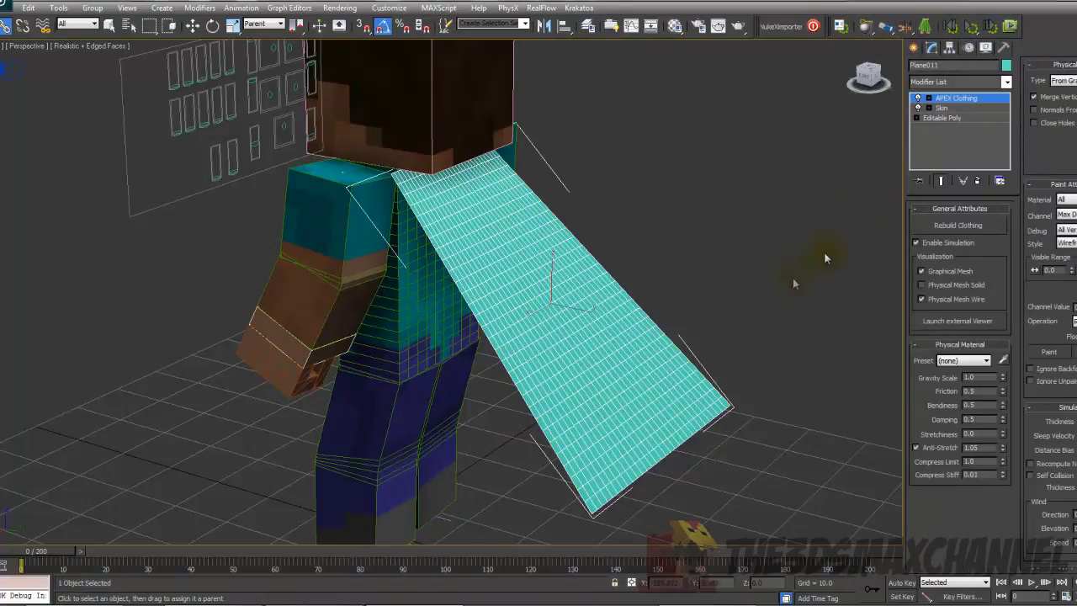
# Step: Examine the cape and the rig beneath it in shaded and wireframe display, with and without edged faces
pyautogui.scroll(-3, 754, 273)
pyautogui.press('F3')
pyautogui.press('F3')
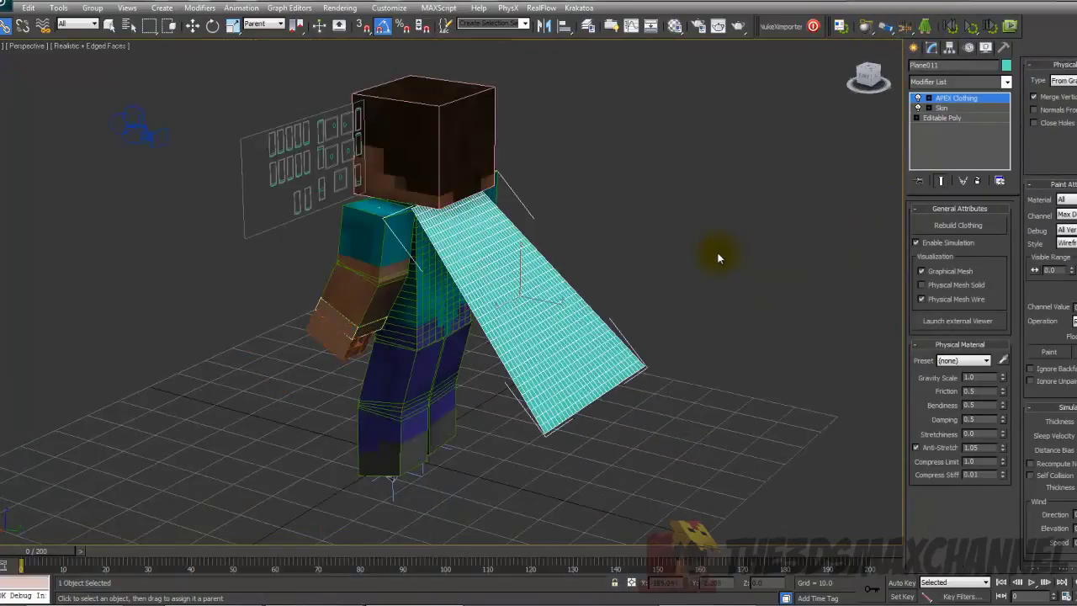
pyautogui.press('F4')
pyautogui.scroll(3, 714, 253)
pyautogui.moveTo(710, 251); pyautogui.dragTo(683, 245, button='middle')
pyautogui.press('F3')
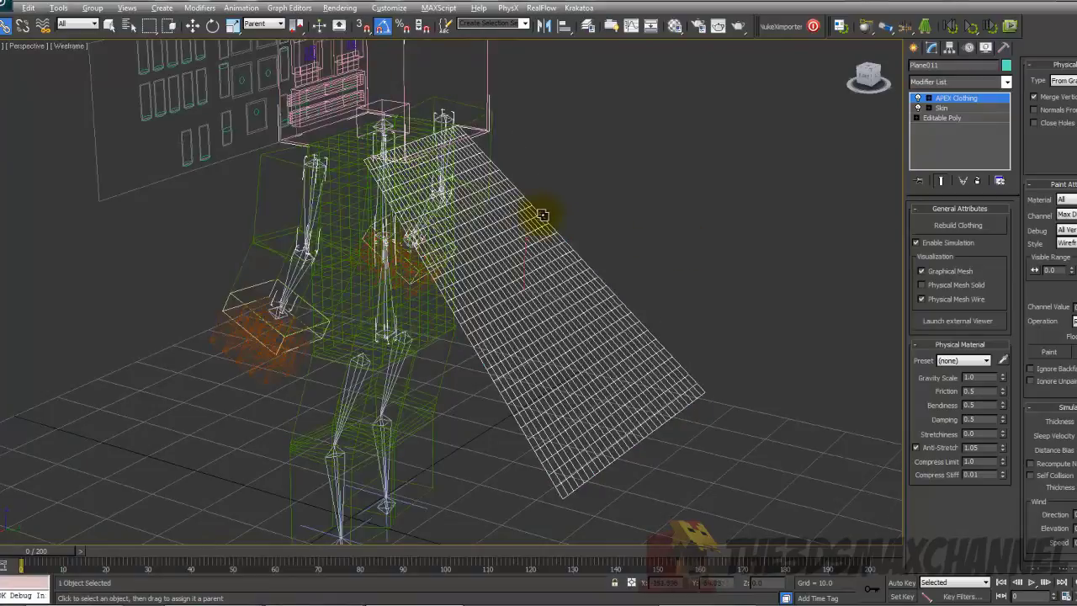
pyautogui.keyDown('alt'); pyautogui.moveTo(542, 216); pyautogui.dragTo(555, 212, button='middle'); pyautogui.keyUp('alt')
pyautogui.press('F3')
pyautogui.scroll(-3, 557, 212)
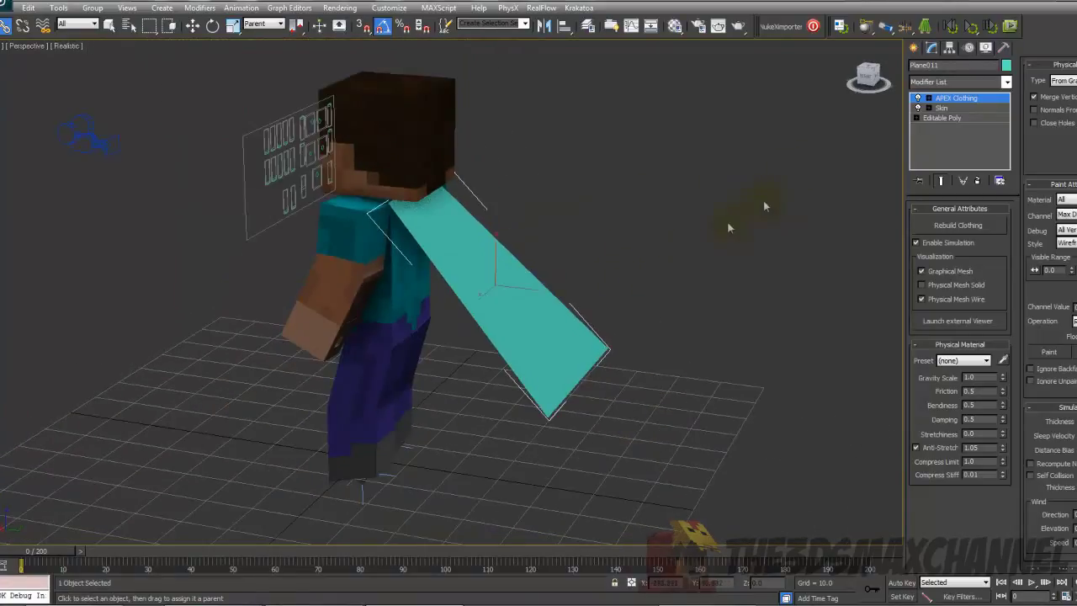
# Step: Preview the cape with Physical Mesh Solid enabled in the APEX Clothing visualization, and switch that option off again
pyautogui.click(940, 285)
pyautogui.moveTo(688, 307)
pyautogui.keyDown('alt'); pyautogui.mouseDown(button='middle')
pyautogui.moveTo(620, 320)
pyautogui.moveTo(533, 288)
pyautogui.moveTo(615, 325)
pyautogui.moveTo(656, 294)
pyautogui.moveTo(852, 323)
pyautogui.mouseUp(button='middle'); pyautogui.keyUp('alt')
pyautogui.scroll(4, 615, 324)
pyautogui.press('F4')
pyautogui.press('F4')
pyautogui.scroll(-4, 598, 312)
pyautogui.keyDown('alt'); pyautogui.moveTo(825, 285); pyautogui.dragTo(578, 279, button='middle'); pyautogui.keyUp('alt')
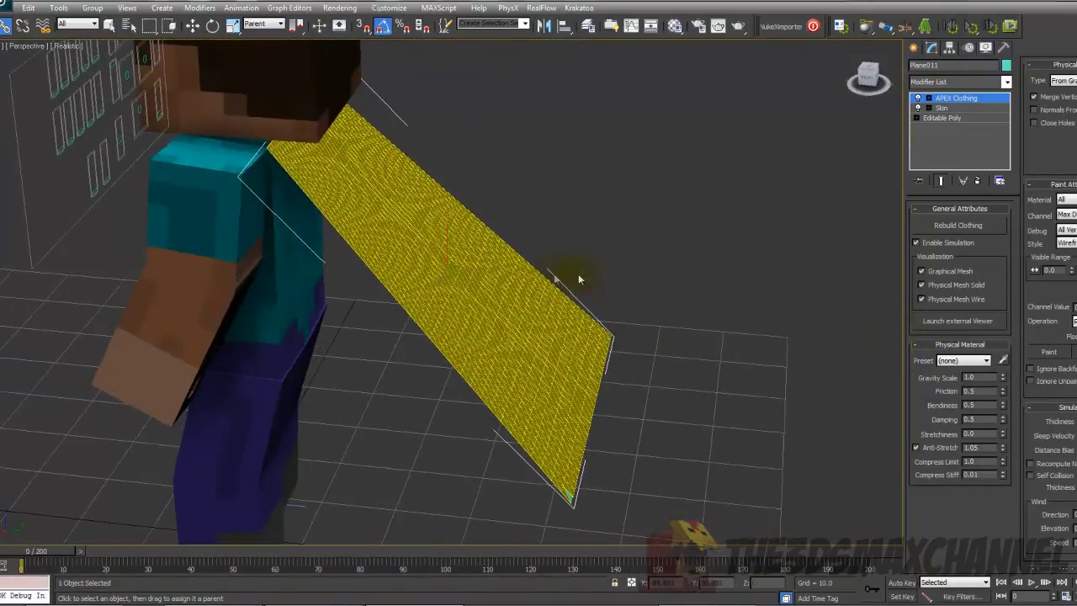
pyautogui.click(943, 286)
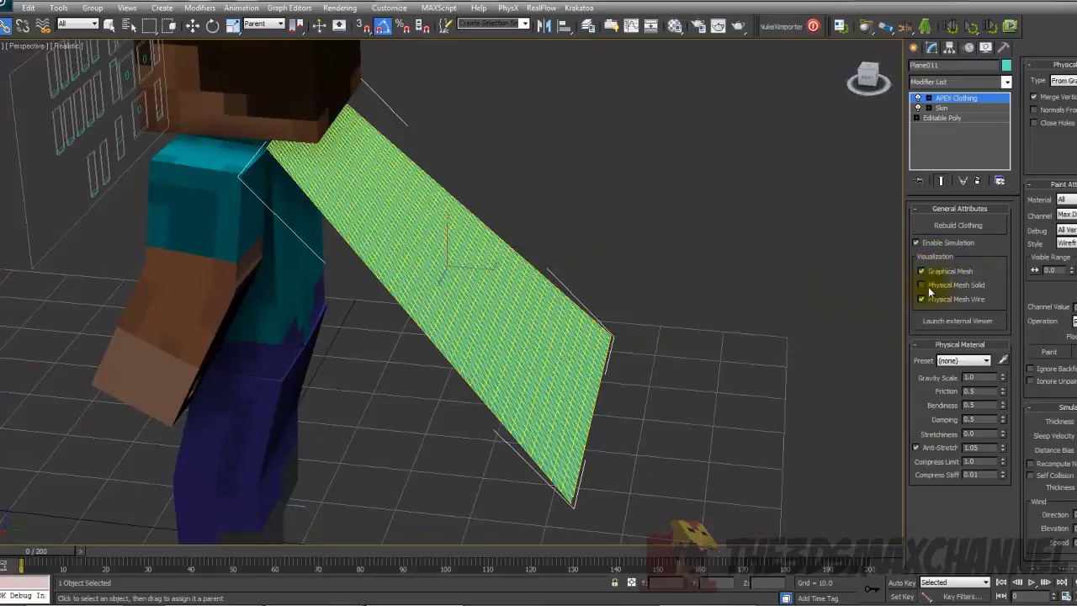
# Step: Compare the cape with and without Graphical Mesh, and turn off Physical Mesh Wire in its APEX Clothing visualization
pyautogui.keyDown('alt'); pyautogui.moveTo(649, 306); pyautogui.dragTo(665, 306, button='middle'); pyautogui.keyUp('alt')
pyautogui.click(947, 272)
pyautogui.click(947, 272)
pyautogui.press('F4')
pyautogui.click(944, 300)
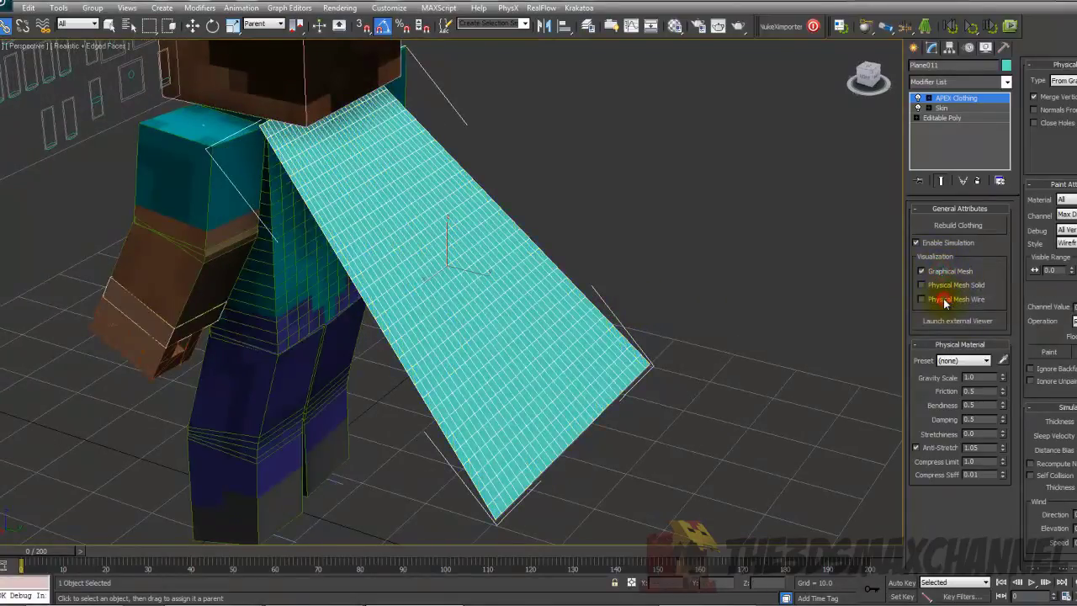
pyautogui.press('F4')
pyautogui.keyDown('alt'); pyautogui.moveTo(894, 298); pyautogui.dragTo(721, 298, button='middle'); pyautogui.keyUp('alt')
pyautogui.keyDown('alt'); pyautogui.moveTo(634, 304); pyautogui.dragTo(884, 354, button='middle'); pyautogui.keyUp('alt')
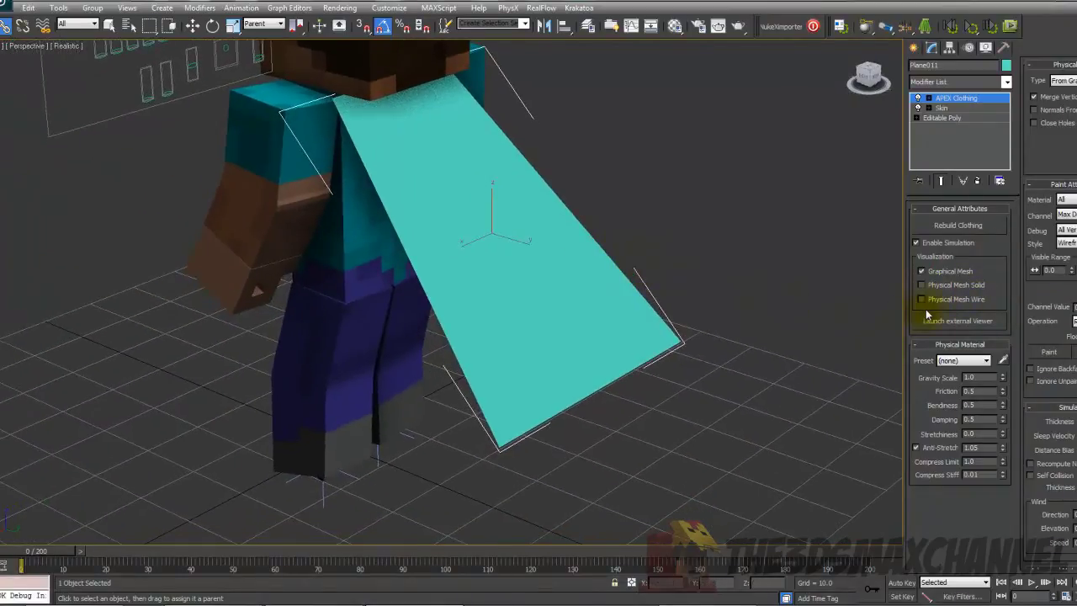
# Step: Examine the full cape on the character, comparing wireframe and shaded display from near and far
pyautogui.scroll(-5, 716, 316)
pyautogui.press('F3')
pyautogui.press('F3')
pyautogui.scroll(4, 701, 276)
pyautogui.moveTo(694, 298); pyautogui.dragTo(684, 320, button='middle')
pyautogui.press('F3')
pyautogui.press('F3')
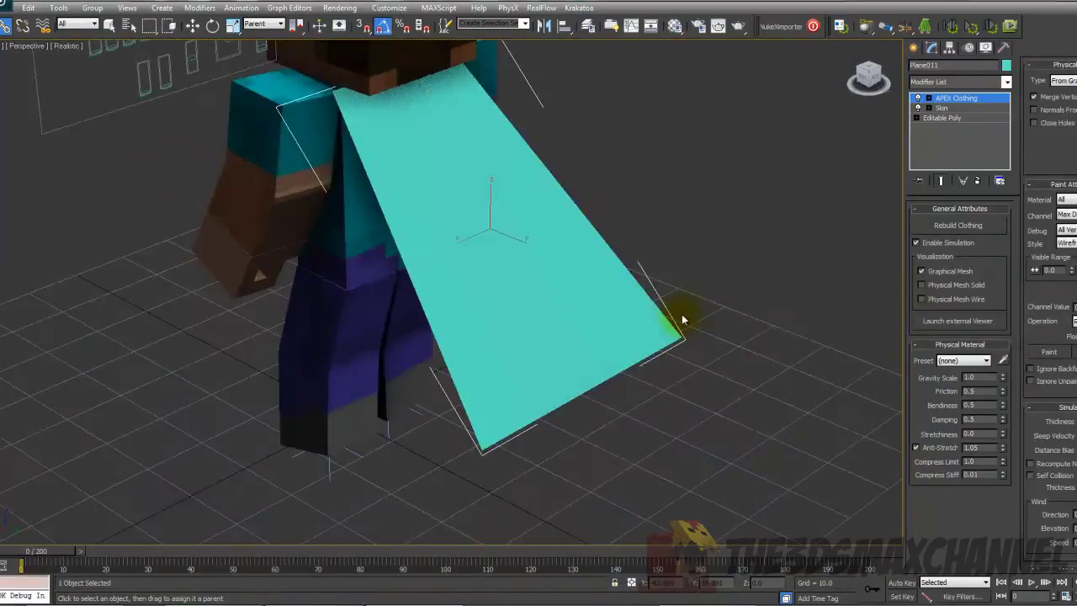
pyautogui.scroll(-4, 686, 313)
pyautogui.scroll(3, 690, 316)
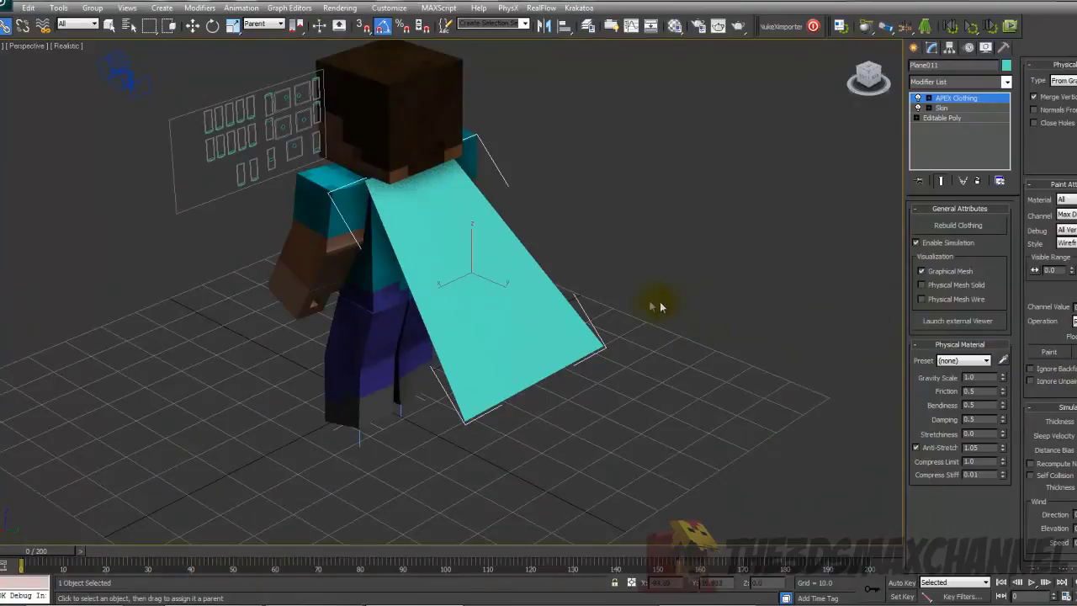
pyautogui.moveTo(707, 316); pyautogui.dragTo(766, 318, button='middle')
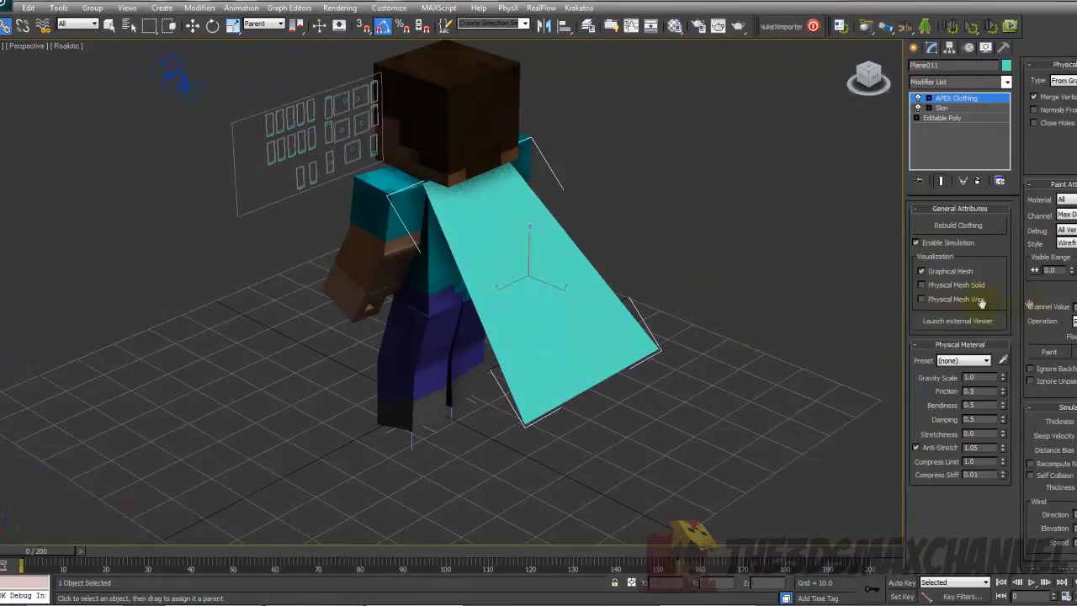
# Step: Test the PhysX simulation with the default APEX Clothing settings, reset it, and look closely at the cape
pyautogui.click(973, 26)
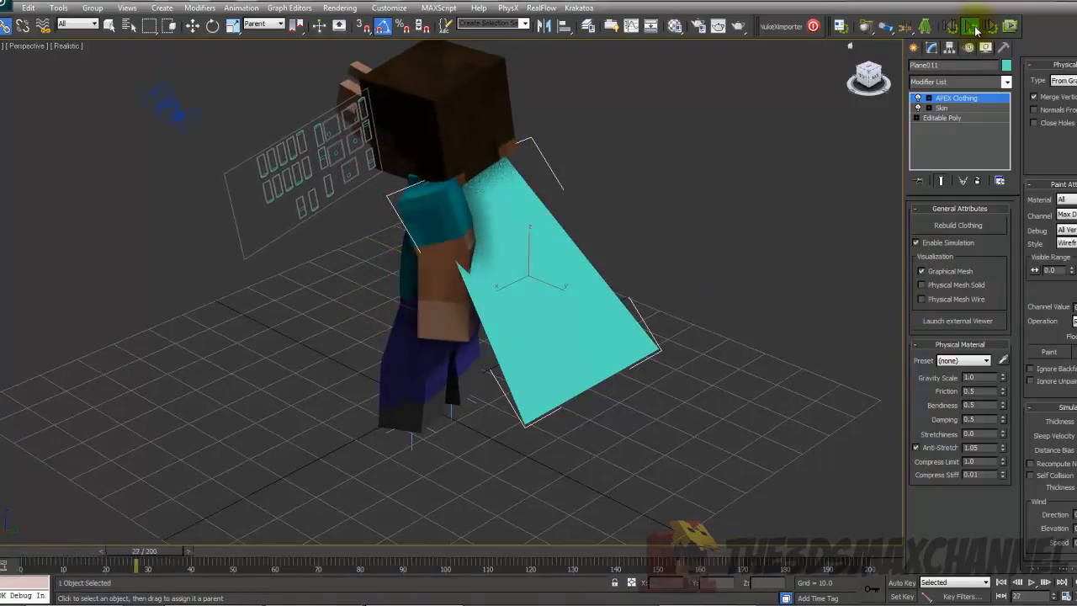
pyautogui.click(956, 29)
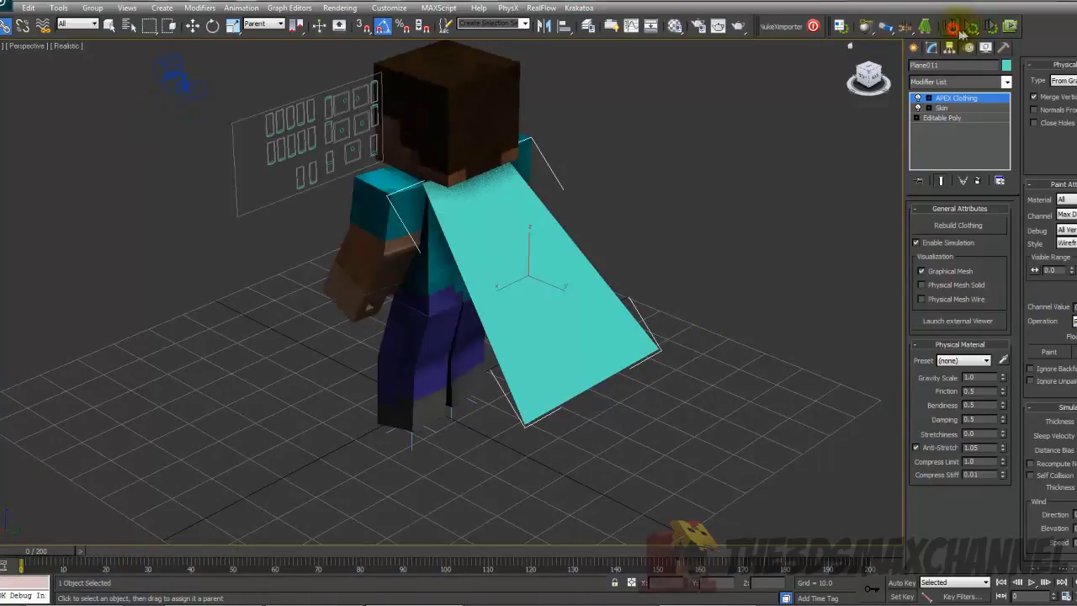
pyautogui.moveTo(698, 272); pyautogui.dragTo(712, 256, button='middle')
pyautogui.scroll(3, 712, 256)
pyautogui.moveTo(676, 337); pyautogui.dragTo(687, 322, button='middle')
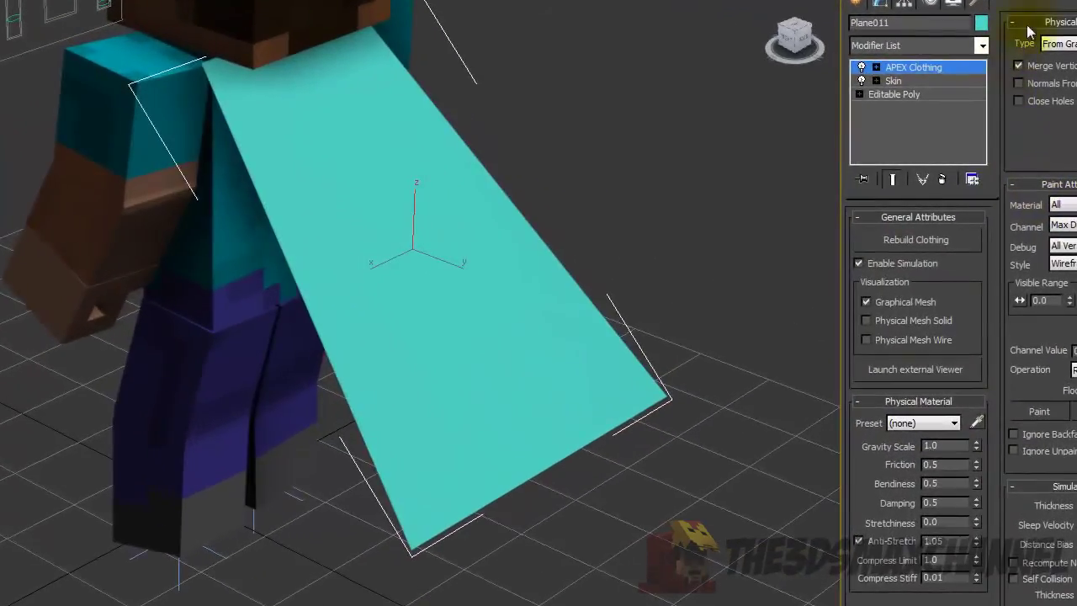
# Step: Widen the command panel to expose the Paint Attributes and look over its Max Distance settings for the cape
pyautogui.moveTo(841, 54); pyautogui.dragTo(749, 69)
pyautogui.moveTo(522, 419); pyautogui.dragTo(558, 388, button='middle')
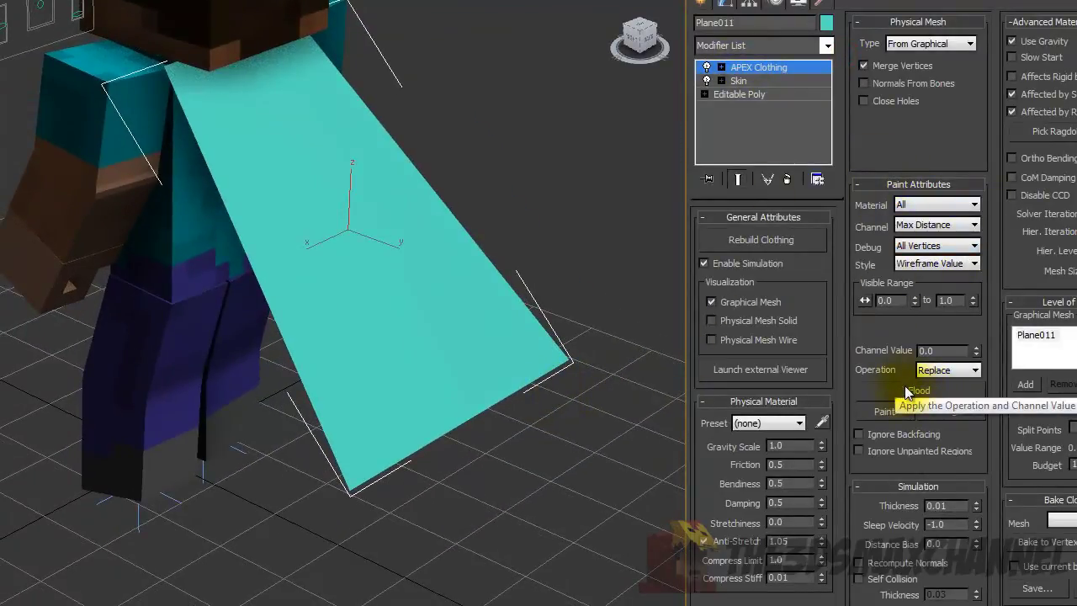
pyautogui.moveTo(520, 327); pyautogui.dragTo(484, 348, button='middle')
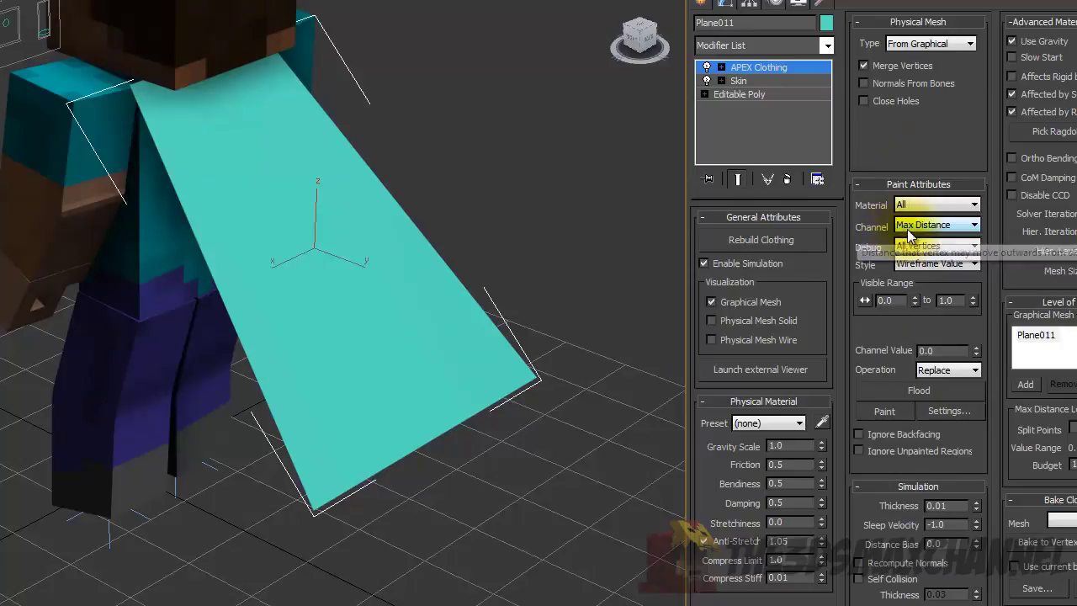
pyautogui.moveTo(465, 345); pyautogui.dragTo(473, 314, button='middle')
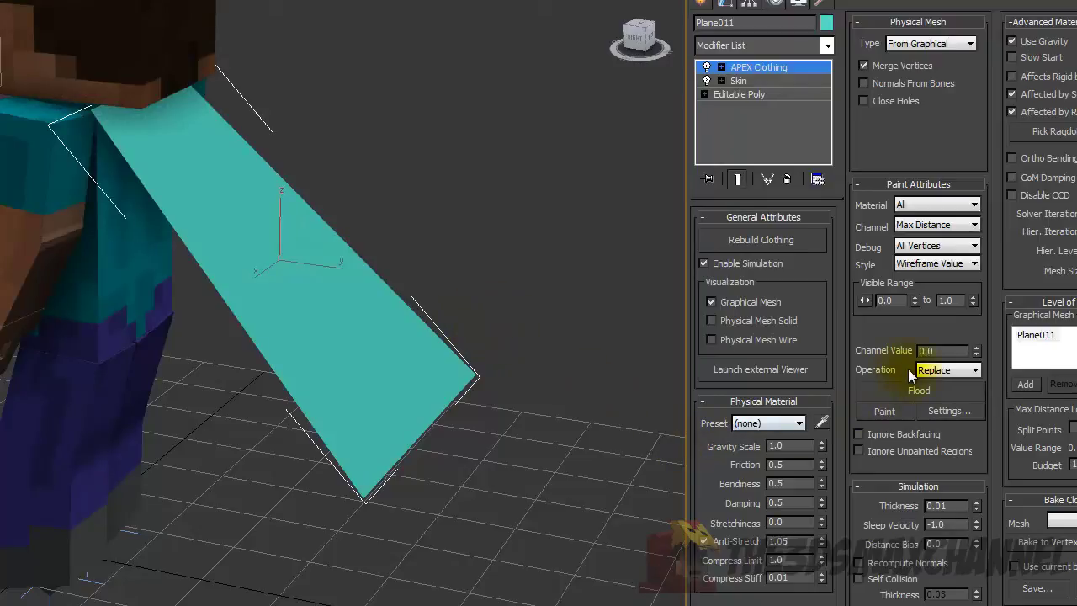
# Step: Flood the entire cape with a Max Distance channel value of 30, using the Replace operation
pyautogui.click(927, 351)
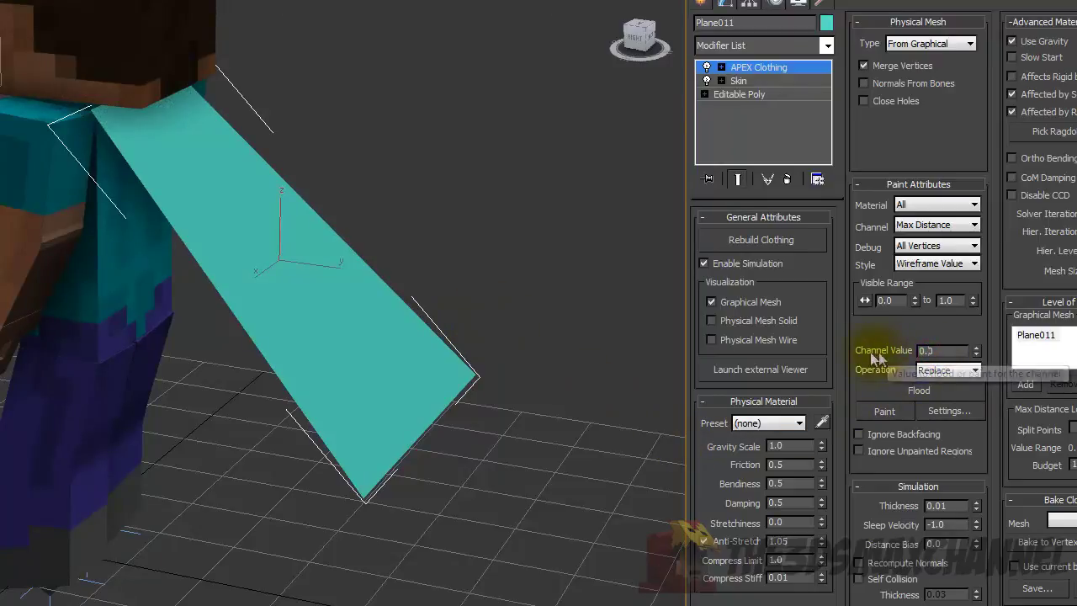
pyautogui.doubleClick(941, 352)
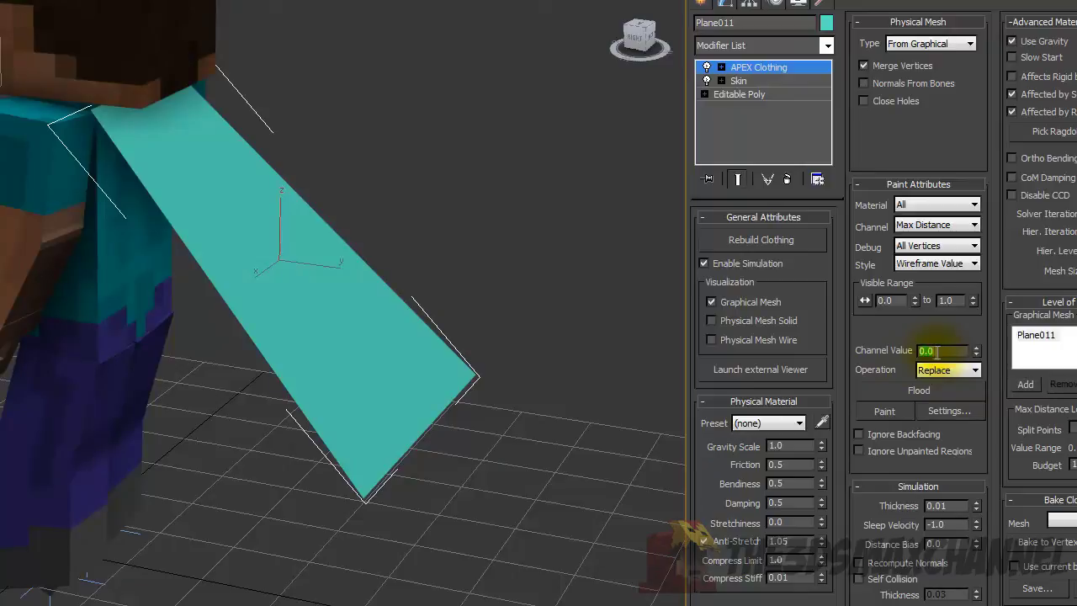
pyautogui.write('30')
pyautogui.press('Return')
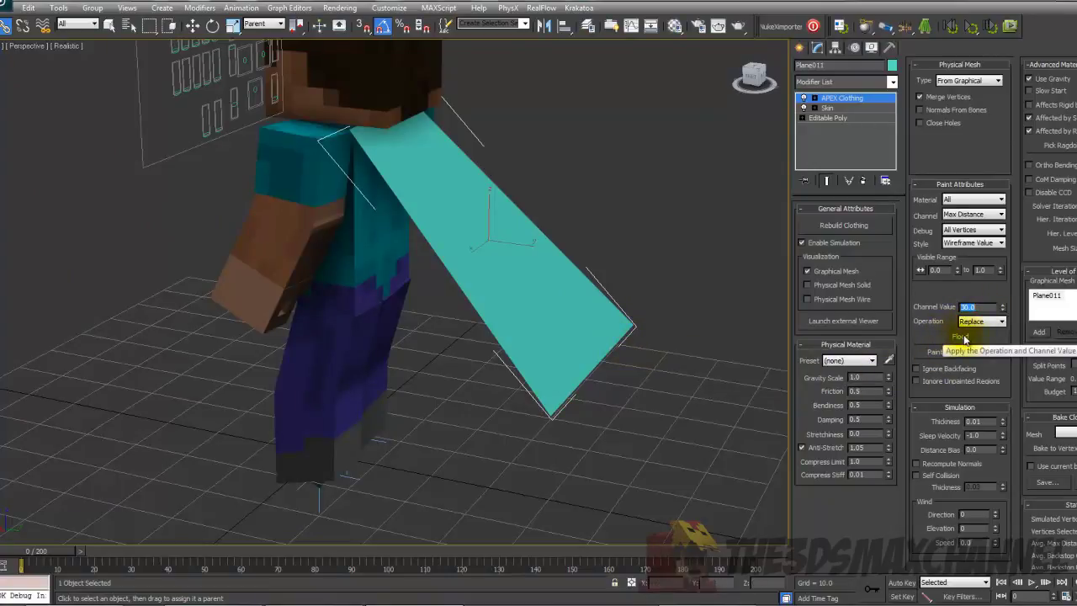
pyautogui.click(387, 269)
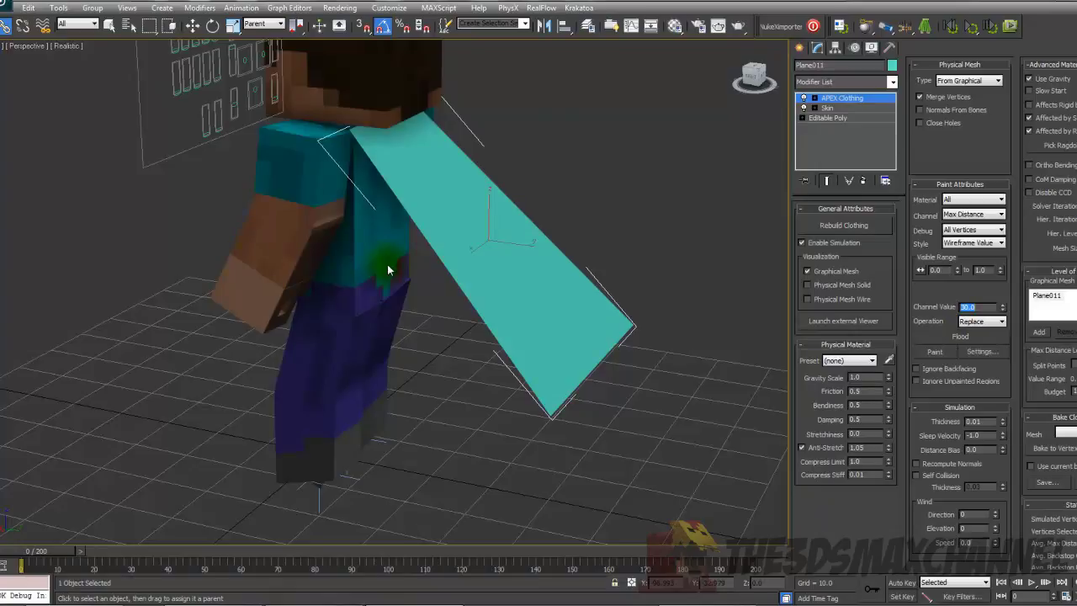
pyautogui.click(512, 298)
pyautogui.click(958, 337)
pyautogui.scroll(-1, 647, 304)
pyautogui.scroll(2, 645, 303)
pyautogui.scroll(-1, 630, 297)
pyautogui.keyDown('alt'); pyautogui.moveTo(628, 296); pyautogui.dragTo(602, 271, button='middle'); pyautogui.keyUp('alt')
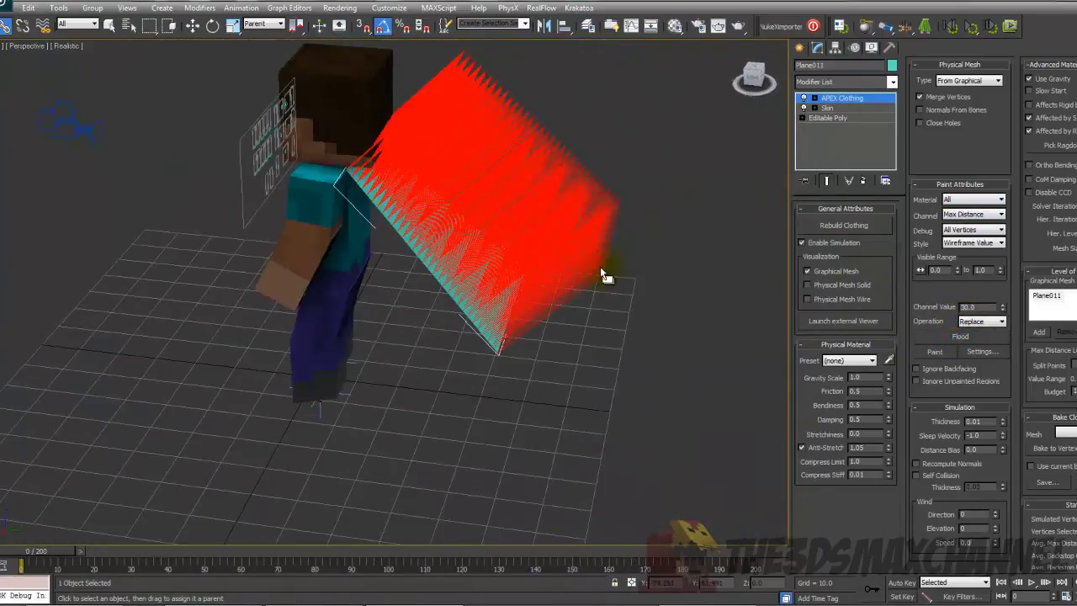
# Step: Run the PhysX simulation on the flooded cape, reset it to the first frame, and inspect the cape
pyautogui.click(972, 28)
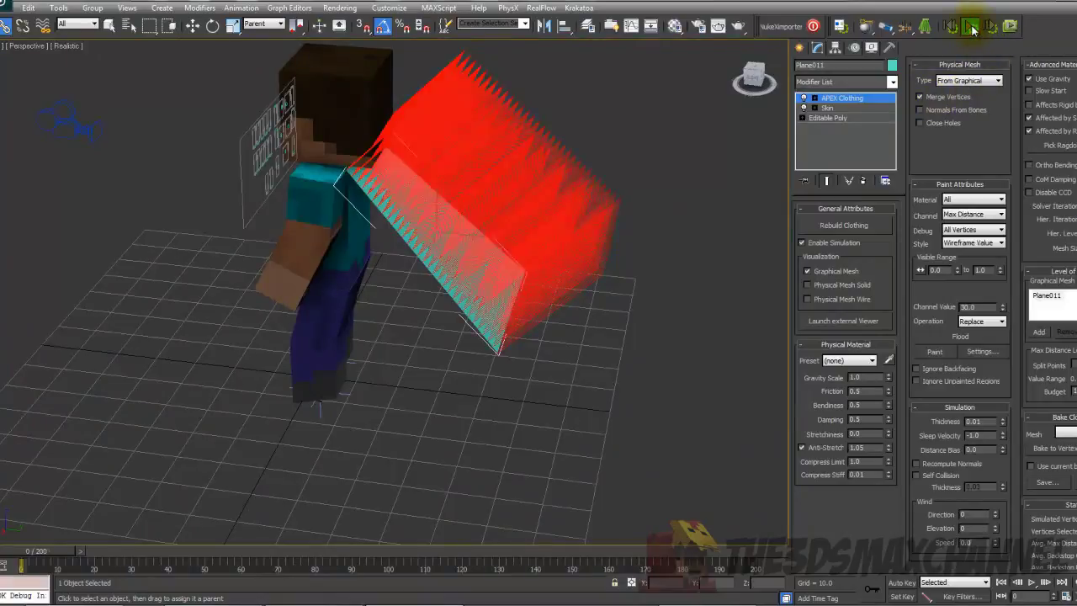
pyautogui.moveTo(585, 282)
pyautogui.keyDown('alt'); pyautogui.mouseDown(button='middle')
pyautogui.moveTo(481, 281)
pyautogui.moveTo(513, 282)
pyautogui.moveTo(497, 247)
pyautogui.moveTo(387, 282)
pyautogui.moveTo(416, 262)
pyautogui.moveTo(481, 267)
pyautogui.moveTo(497, 303)
pyautogui.moveTo(429, 294)
pyautogui.moveTo(603, 282)
pyautogui.mouseUp(button='middle'); pyautogui.keyUp('alt')
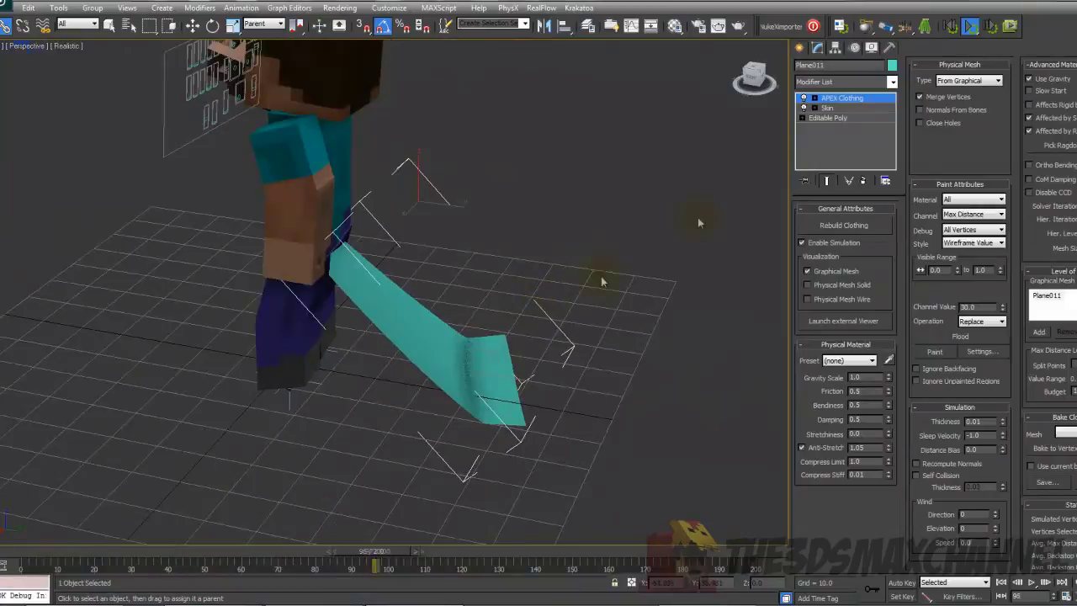
pyautogui.click(970, 29)
pyautogui.click(953, 29)
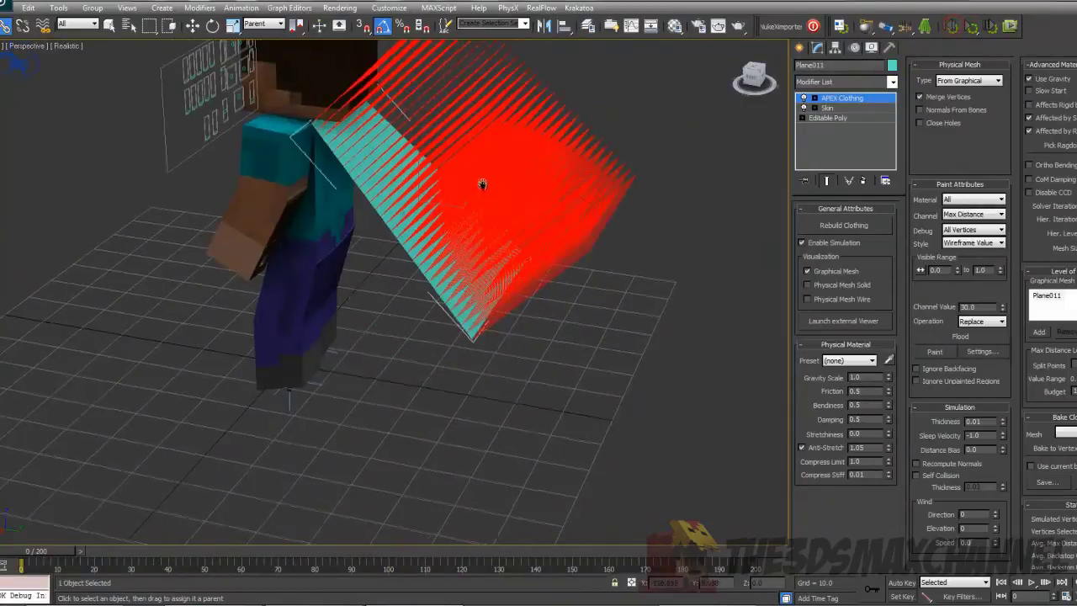
pyautogui.scroll(3, 437, 330)
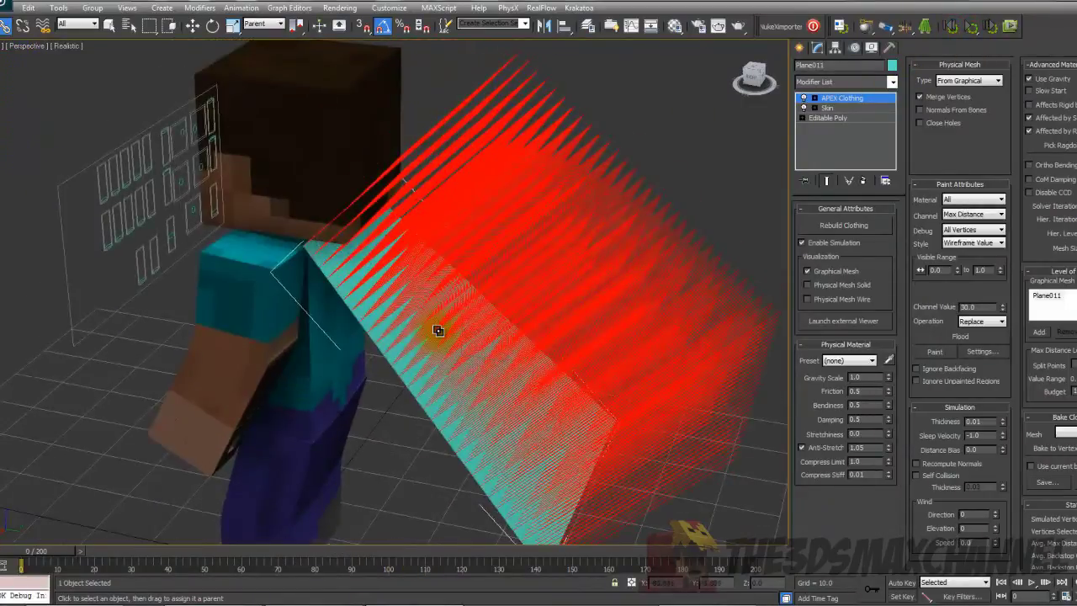
pyautogui.moveTo(437, 331); pyautogui.dragTo(439, 249, button='middle')
pyautogui.scroll(-3, 440, 249)
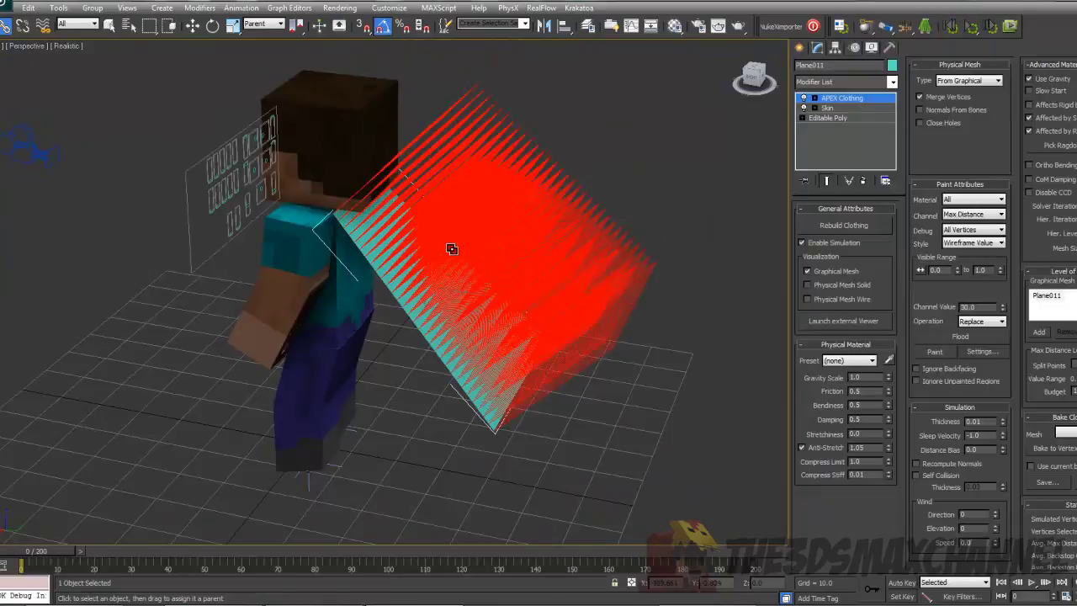
# Step: Inspect the cape's Max Distance vertex lines near the neck in wireframe display
pyautogui.scroll(2, 452, 248)
pyautogui.press('F4')
pyautogui.keyDown('alt'); pyautogui.moveTo(431, 246); pyautogui.dragTo(397, 241, button='middle'); pyautogui.keyUp('alt')
pyautogui.press('F3')
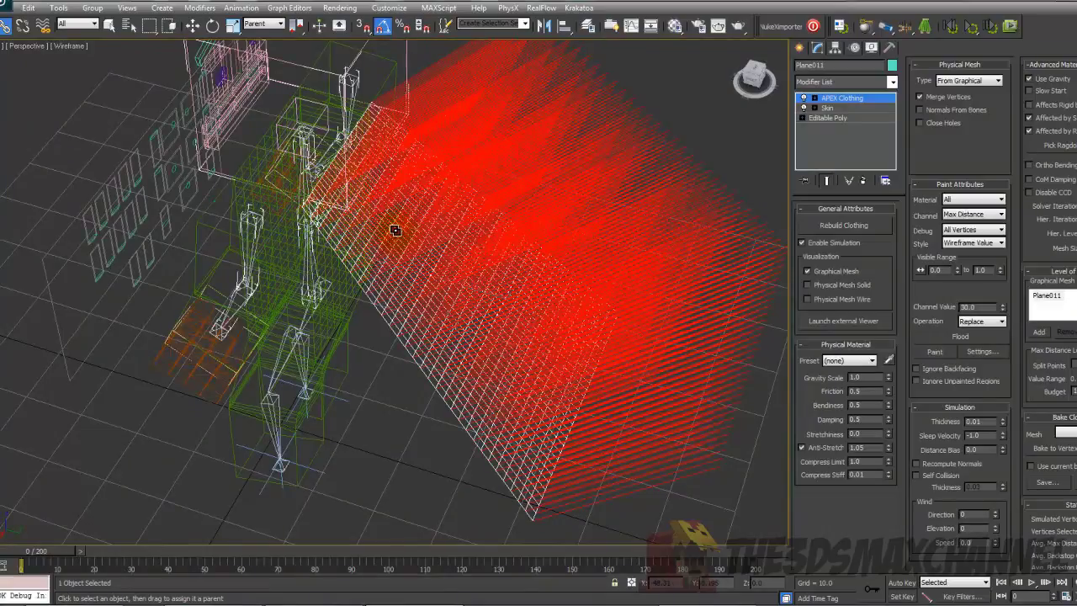
pyautogui.press('F3')
pyautogui.moveTo(392, 228)
pyautogui.keyDown('alt'); pyautogui.mouseDown(button='middle')
pyautogui.moveTo(350, 182)
pyautogui.moveTo(327, 227)
pyautogui.moveTo(391, 245)
pyautogui.mouseUp(button='middle'); pyautogui.keyUp('alt')
pyautogui.press('F3')
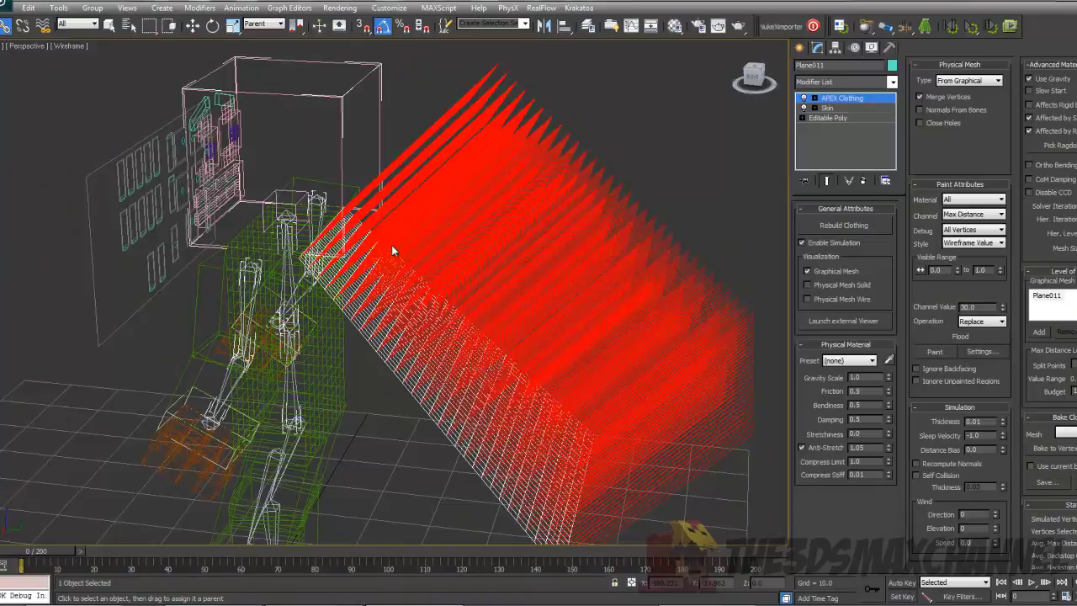
pyautogui.keyDown('alt'); pyautogui.moveTo(444, 246); pyautogui.dragTo(547, 280, button='middle'); pyautogui.keyUp('alt')
pyautogui.scroll(4, 363, 250)
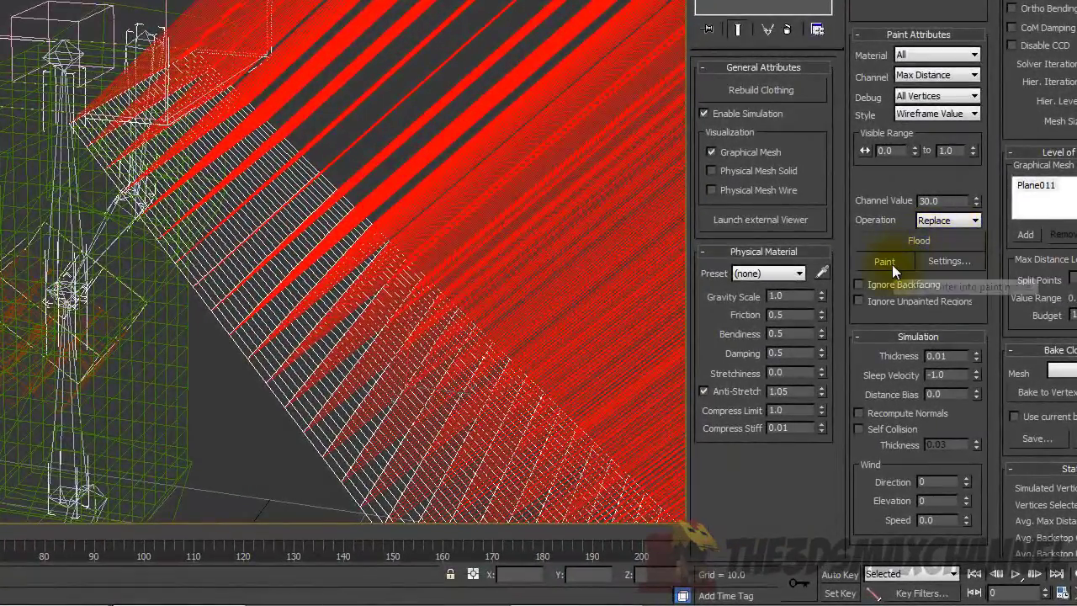
# Step: Enable painting of the Max Distance channel on the cape and check the brush size in Painter Options
pyautogui.click(886, 261)
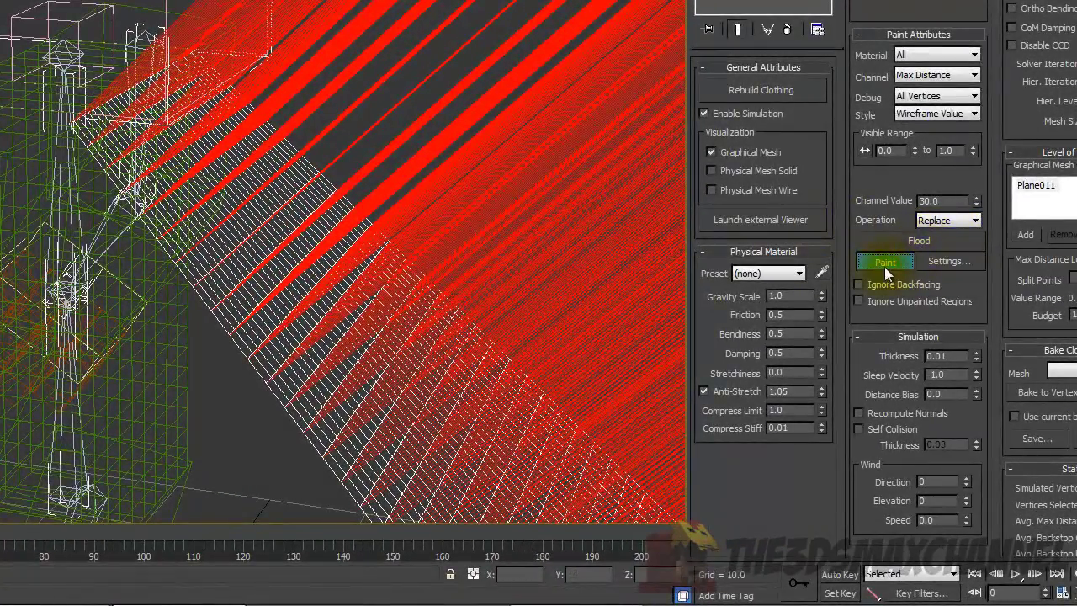
pyautogui.keyDown('alt'); pyautogui.moveTo(160, 145); pyautogui.dragTo(63, 148, button='middle'); pyautogui.keyUp('alt')
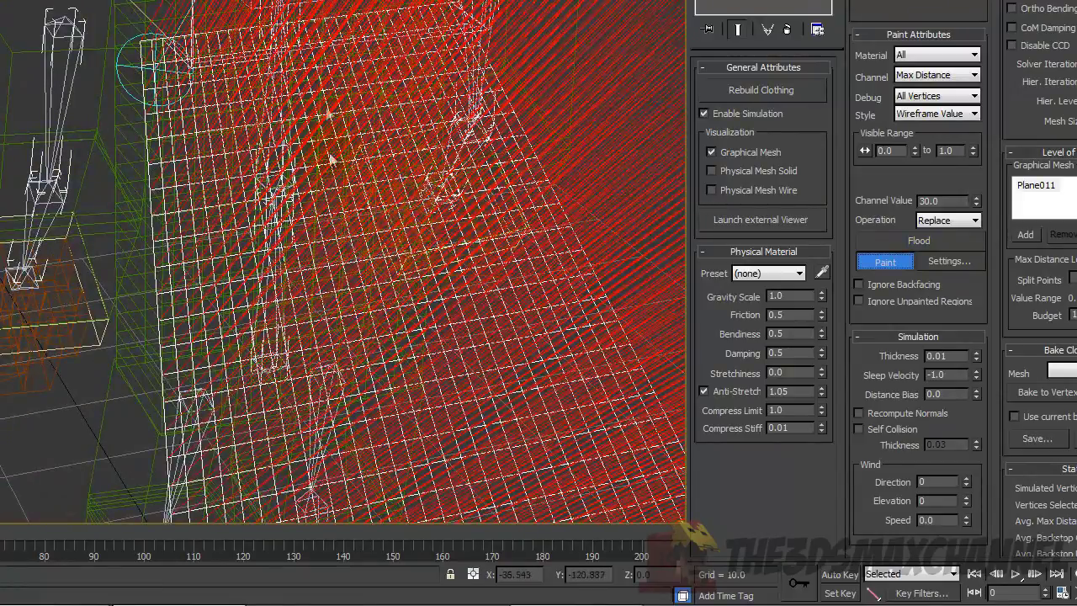
pyautogui.keyDown('alt'); pyautogui.moveTo(228, 216); pyautogui.dragTo(309, 205, button='middle'); pyautogui.keyUp('alt')
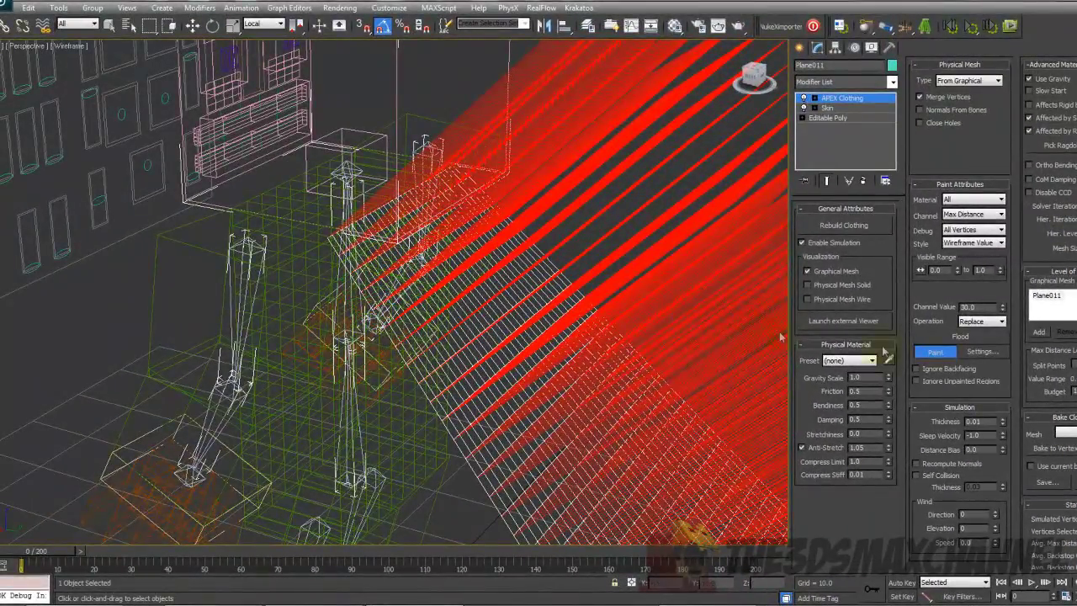
pyautogui.click(981, 352)
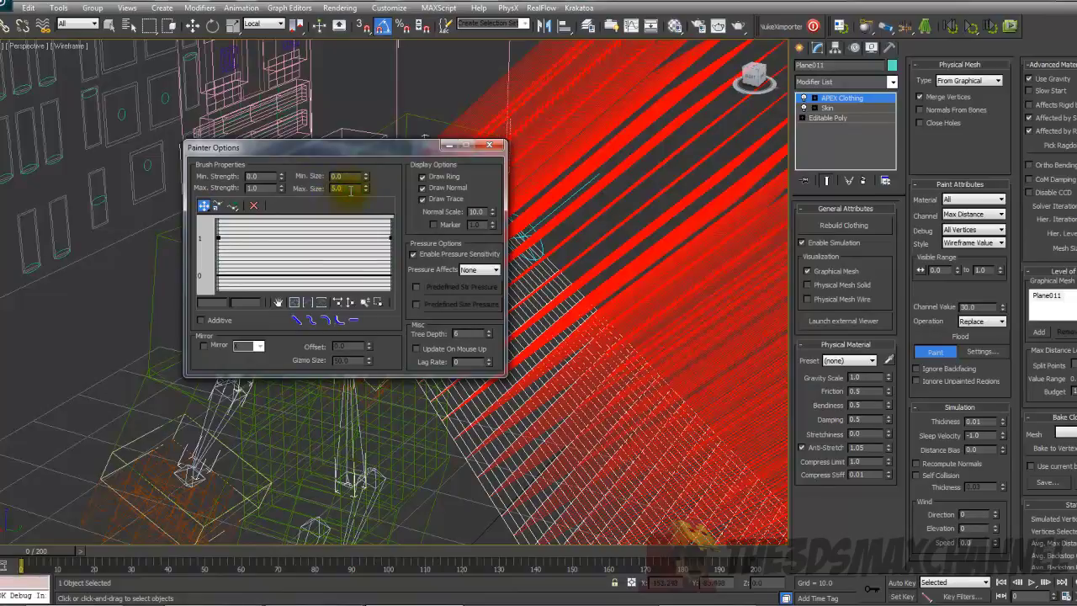
pyautogui.click(488, 148)
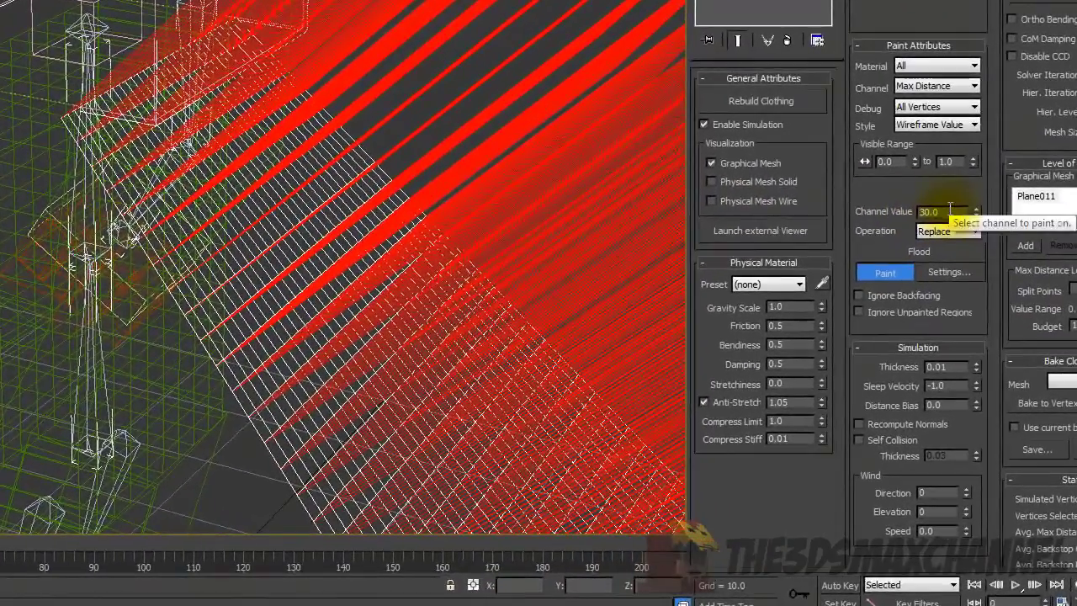
# Step: Set the channel value to 0 and paint it along the cape's top edge at the neck
pyautogui.click(982, 304)
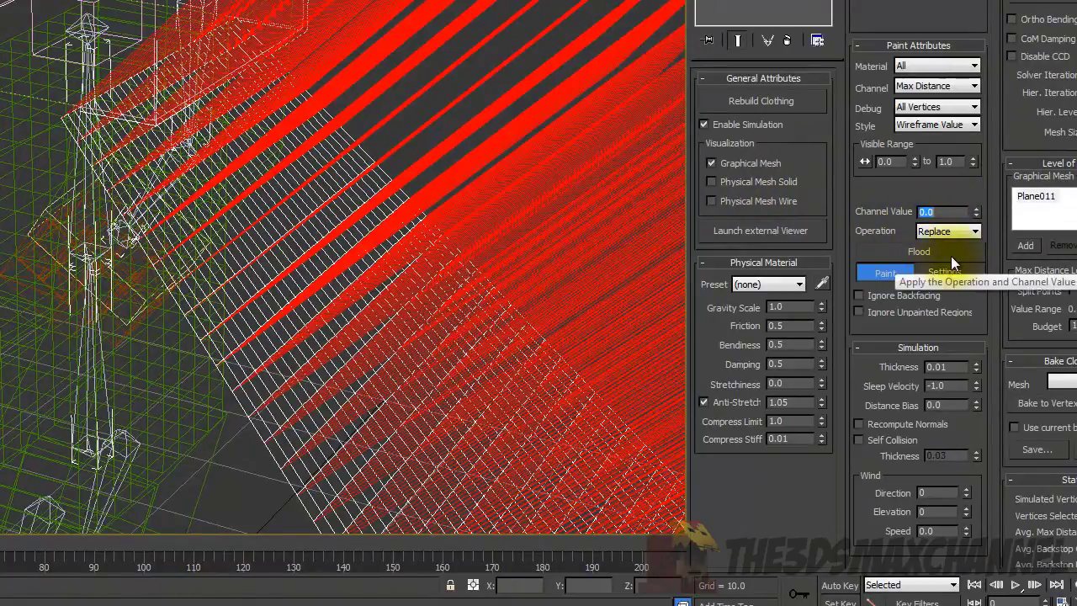
pyautogui.keyDown('alt'); pyautogui.moveTo(459, 225); pyautogui.dragTo(489, 209, button='middle'); pyautogui.keyUp('alt')
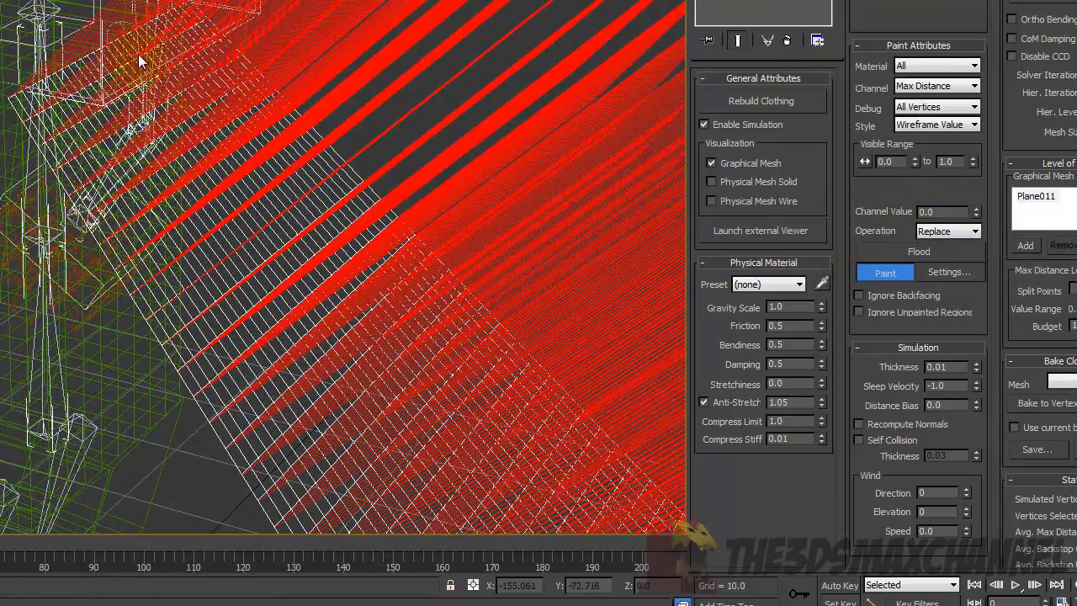
pyautogui.scroll(-4, 178, 204)
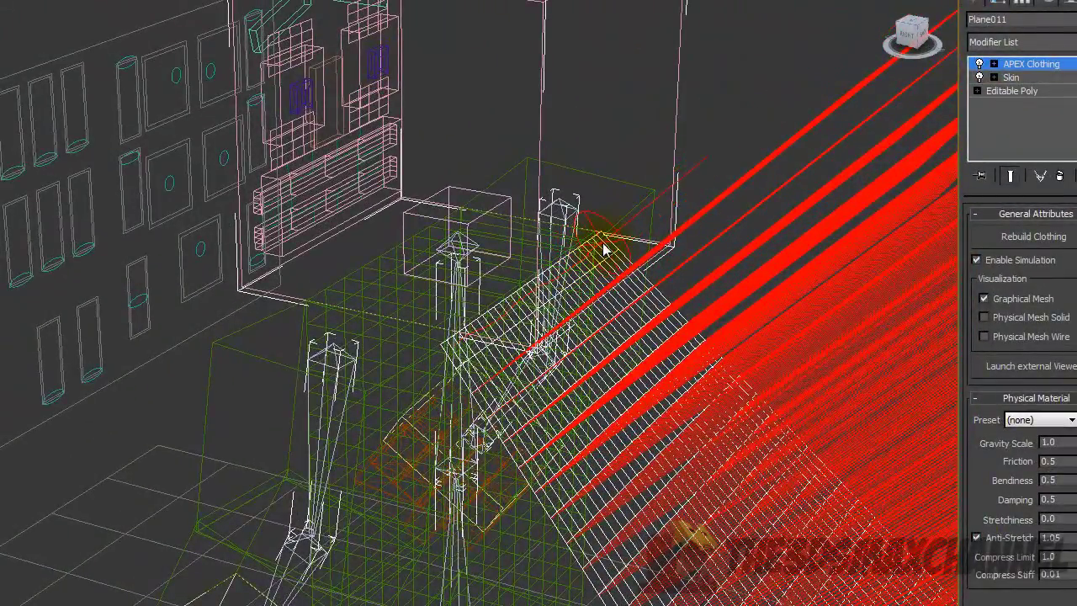
pyautogui.moveTo(601, 260)
pyautogui.mouseDown(button='middle')
pyautogui.moveTo(575, 205)
pyautogui.moveTo(504, 209)
pyautogui.moveTo(580, 225)
pyautogui.moveTo(587, 174)
pyautogui.moveTo(548, 211)
pyautogui.moveTo(566, 224)
pyautogui.moveTo(496, 153)
pyautogui.mouseUp(button='middle')
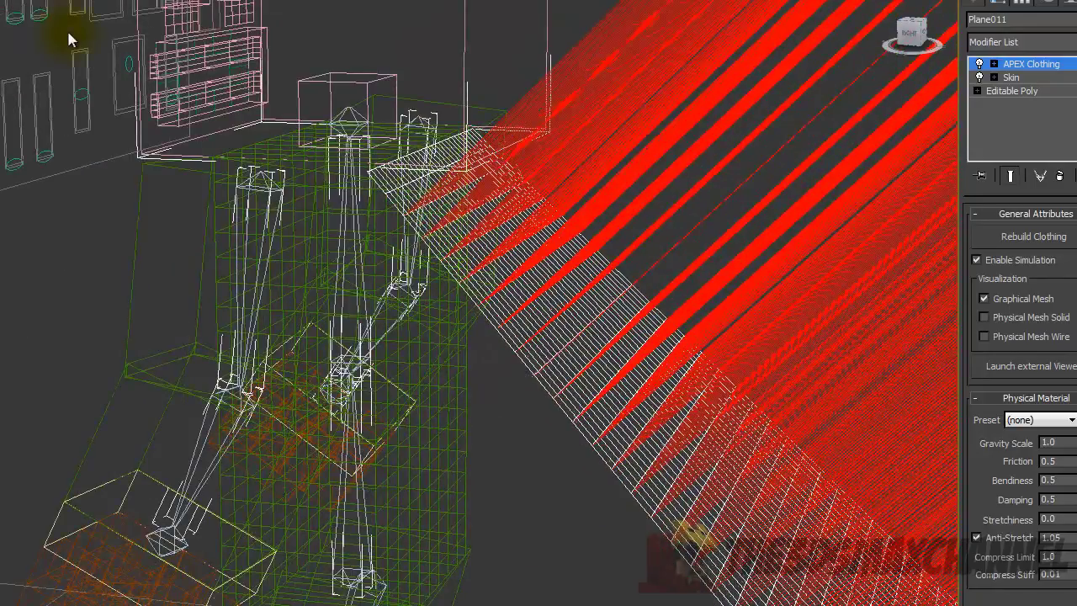
# Step: Switch the viewport to Shaded display and check the painted area at the cape's top edge
pyautogui.click(2, 5)
pyautogui.click(24, 25)
pyautogui.moveTo(415, 186)
pyautogui.keyDown('alt'); pyautogui.mouseDown(button='middle')
pyautogui.moveTo(392, 236)
pyautogui.moveTo(239, 185)
pyautogui.moveTo(404, 183)
pyautogui.moveTo(325, 103)
pyautogui.moveTo(423, 197)
pyautogui.moveTo(359, 144)
pyautogui.moveTo(445, 237)
pyautogui.moveTo(412, 173)
pyautogui.moveTo(431, 175)
pyautogui.moveTo(429, 188)
pyautogui.mouseUp(button='middle'); pyautogui.keyUp('alt')
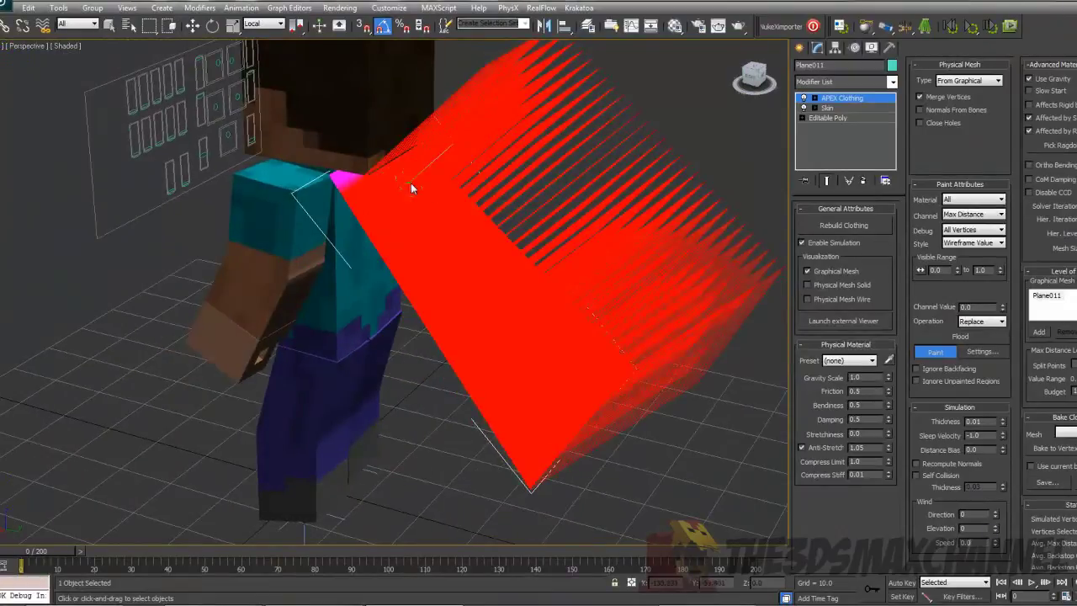
pyautogui.scroll(3, 480, 197)
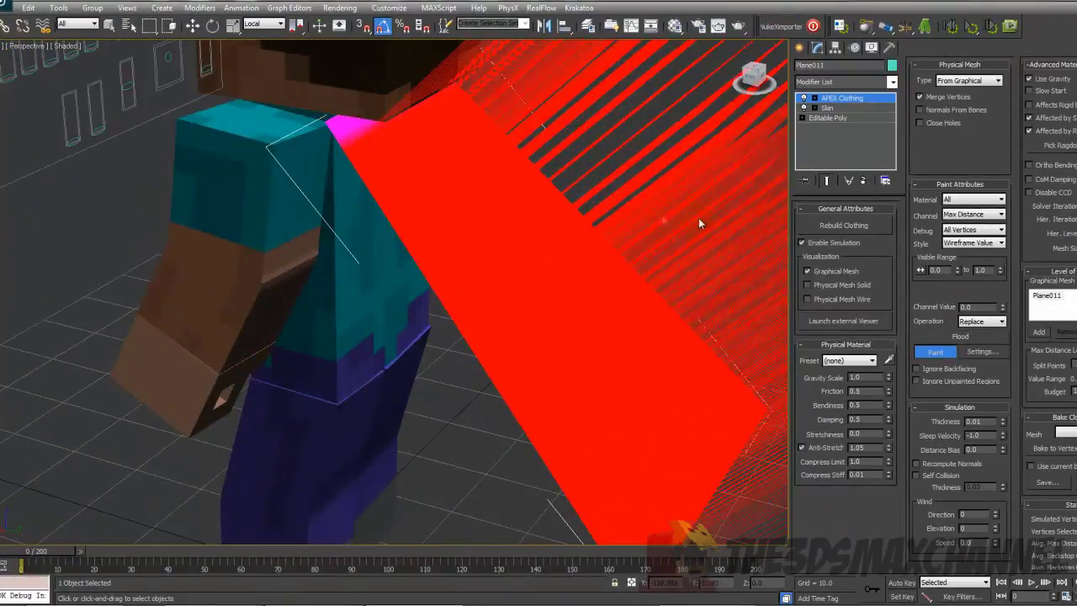
pyautogui.scroll(-3, 596, 249)
# Step: Stop painting the cape, run the PhysX simulation to inspect how it falls from several sides, and reset the simulation
pyautogui.click(939, 359)
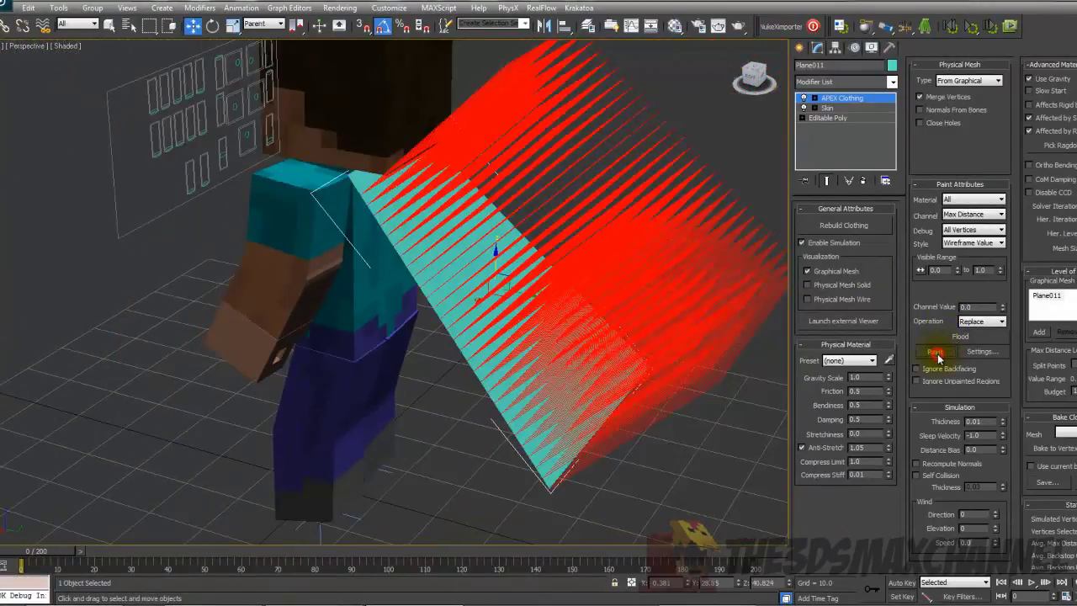
pyautogui.click(969, 29)
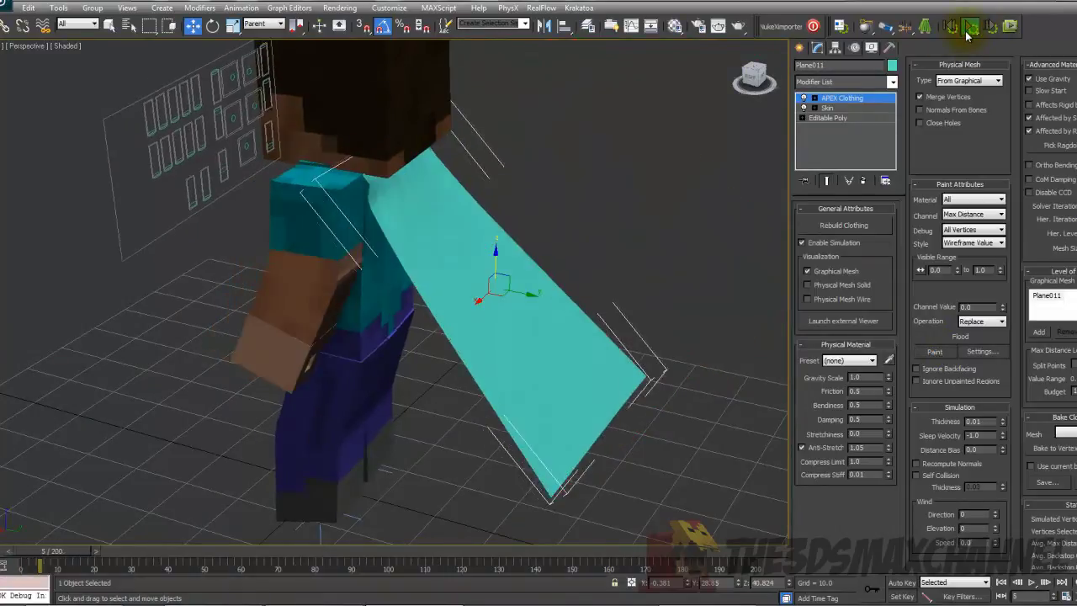
pyautogui.keyDown('alt'); pyautogui.moveTo(566, 255); pyautogui.dragTo(442, 221, button='middle'); pyautogui.keyUp('alt')
pyautogui.keyDown('alt'); pyautogui.moveTo(442, 221); pyautogui.dragTo(314, 202); pyautogui.keyUp('alt')
pyautogui.keyDown('alt'); pyautogui.moveTo(315, 202); pyautogui.dragTo(367, 219, button='middle'); pyautogui.keyUp('alt')
pyautogui.keyDown('alt'); pyautogui.moveTo(451, 233); pyautogui.dragTo(623, 258, button='middle'); pyautogui.keyUp('alt')
pyautogui.click(973, 28)
pyautogui.click(949, 30)
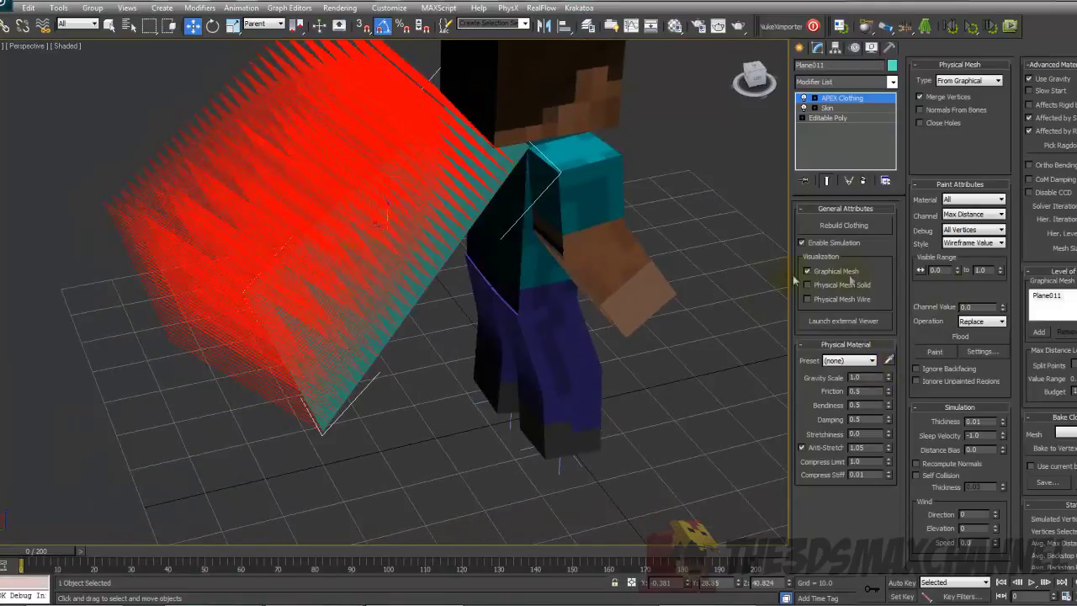
# Step: Try a channel value of 50 followed by 0, and enable painting to check Max Distance along the cape's top edge
pyautogui.scroll(-3, 543, 272)
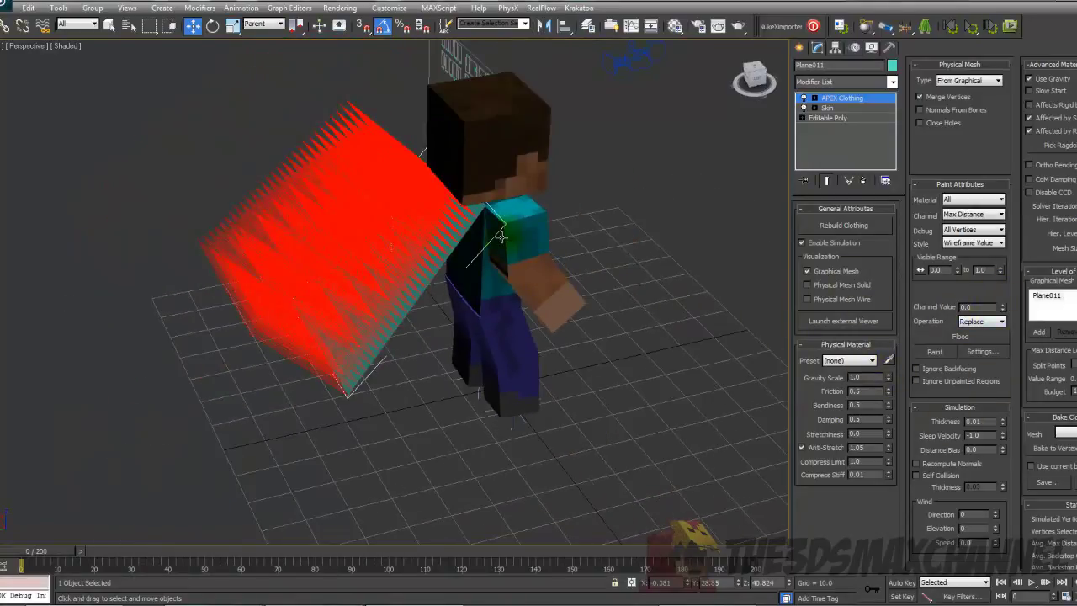
pyautogui.moveTo(582, 238); pyautogui.dragTo(548, 217, button='middle')
pyautogui.scroll(3, 548, 216)
pyautogui.doubleClick(984, 307)
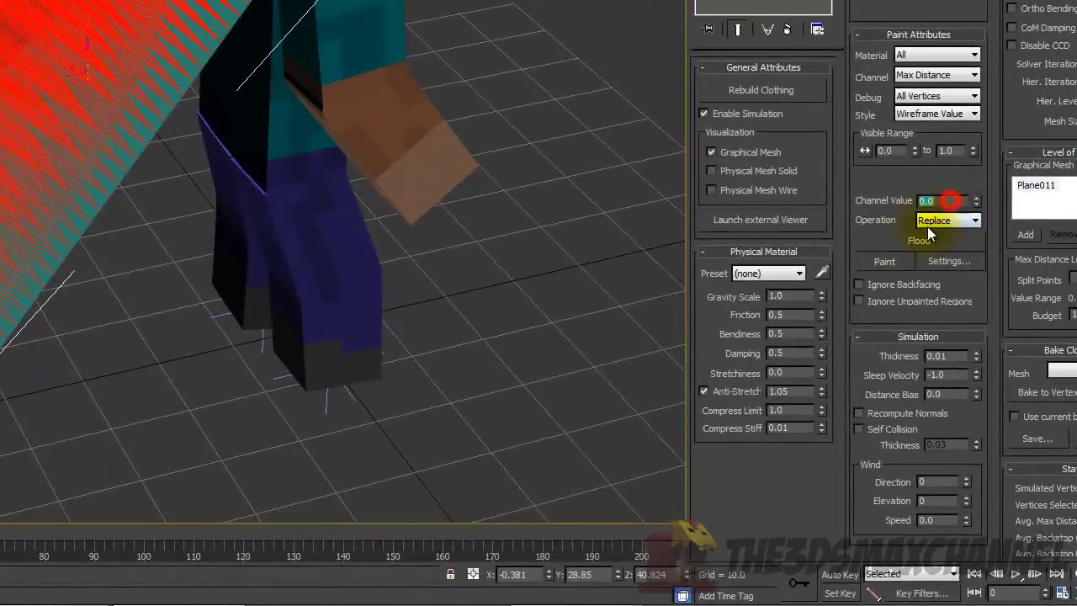
pyautogui.write('50')
pyautogui.click(919, 240)
pyautogui.moveTo(279, 139); pyautogui.dragTo(304, 334, button='middle')
pyautogui.doubleClick(946, 203)
pyautogui.write('0')
pyautogui.click(919, 240)
pyautogui.click(885, 262)
pyautogui.keyDown('alt'); pyautogui.moveTo(240, 108); pyautogui.dragTo(438, 176, button='middle'); pyautogui.keyUp('alt')
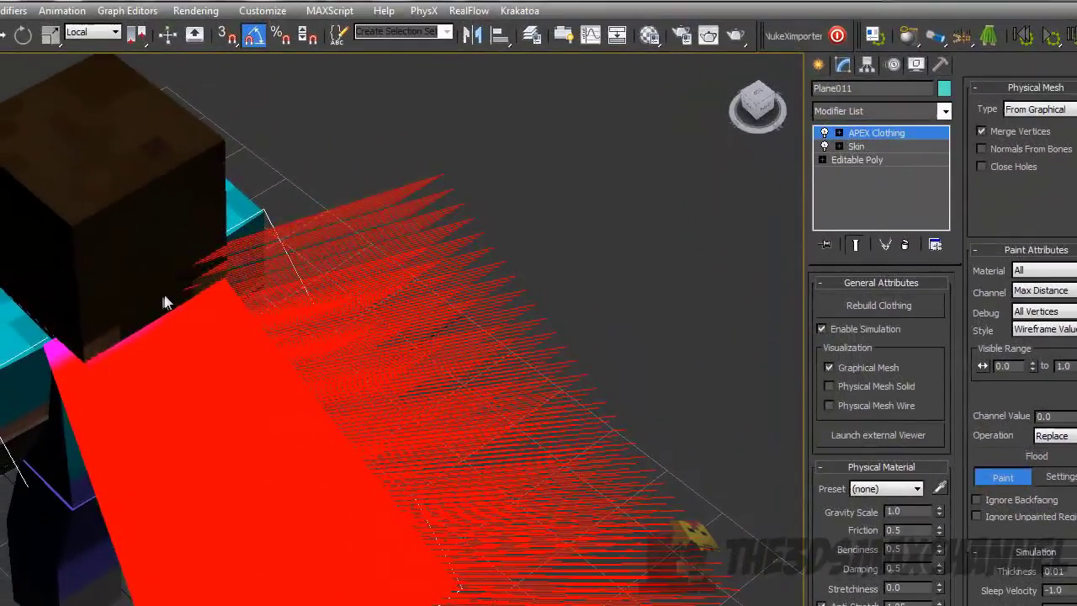
pyautogui.keyDown('alt'); pyautogui.moveTo(217, 276); pyautogui.dragTo(147, 259, button='middle'); pyautogui.keyUp('alt')
# Step: Stop painting, run the simulation, and inspect the draped cape's folds near the neck with edged faces displayed
pyautogui.click(865, 133)
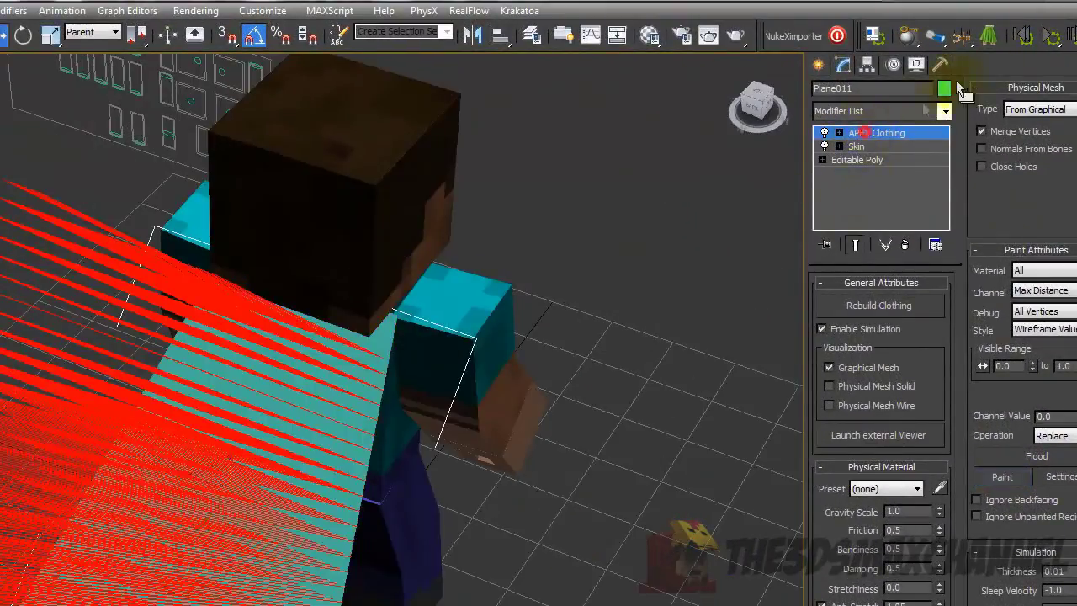
pyautogui.keyDown('alt'); pyautogui.moveTo(547, 387); pyautogui.dragTo(370, 327, button='middle'); pyautogui.keyUp('alt')
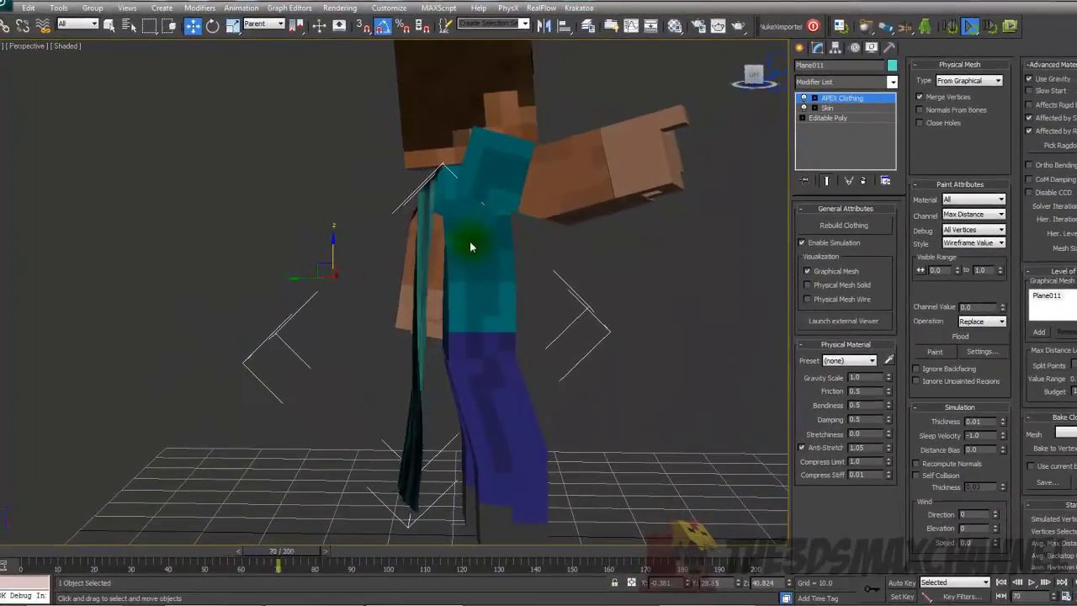
pyautogui.keyDown('alt'); pyautogui.moveTo(469, 240); pyautogui.dragTo(395, 254, button='middle'); pyautogui.keyUp('alt')
pyautogui.scroll(2, 493, 241)
pyautogui.press('F4')
pyautogui.scroll(3, 435, 253)
pyautogui.scroll(5, 435, 222)
pyautogui.keyDown('alt'); pyautogui.moveTo(301, 108); pyautogui.dragTo(221, 101, button='middle'); pyautogui.keyUp('alt')
pyautogui.keyDown('alt'); pyautogui.moveTo(281, 119); pyautogui.dragTo(508, 199, button='middle'); pyautogui.keyUp('alt')
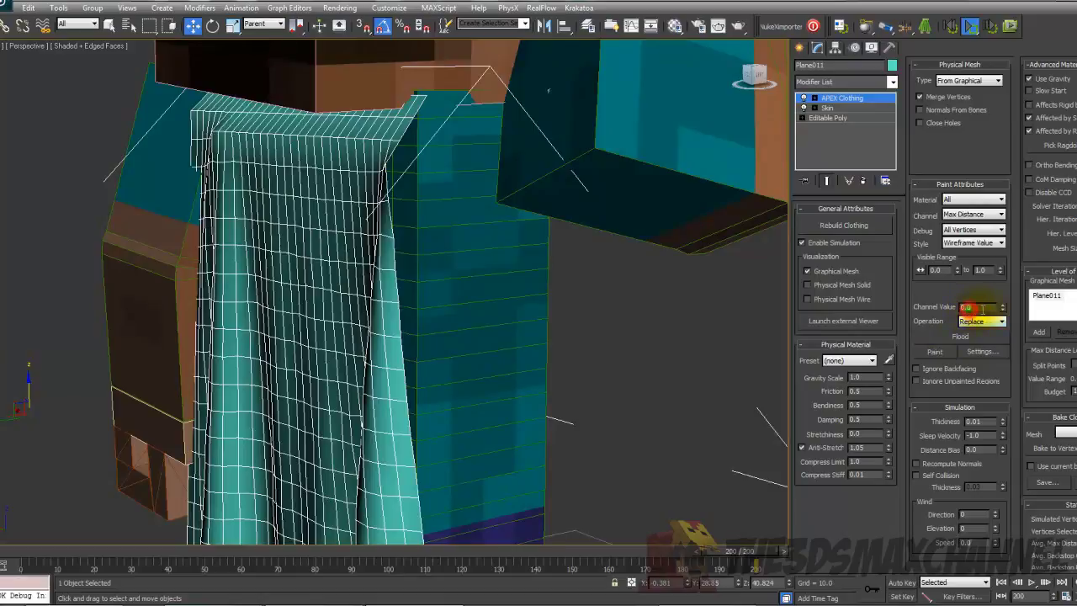
# Step: Set the channel value to 50, paint the band below the cape's top edge, and test it by running and resetting the simulation
pyautogui.click(935, 351)
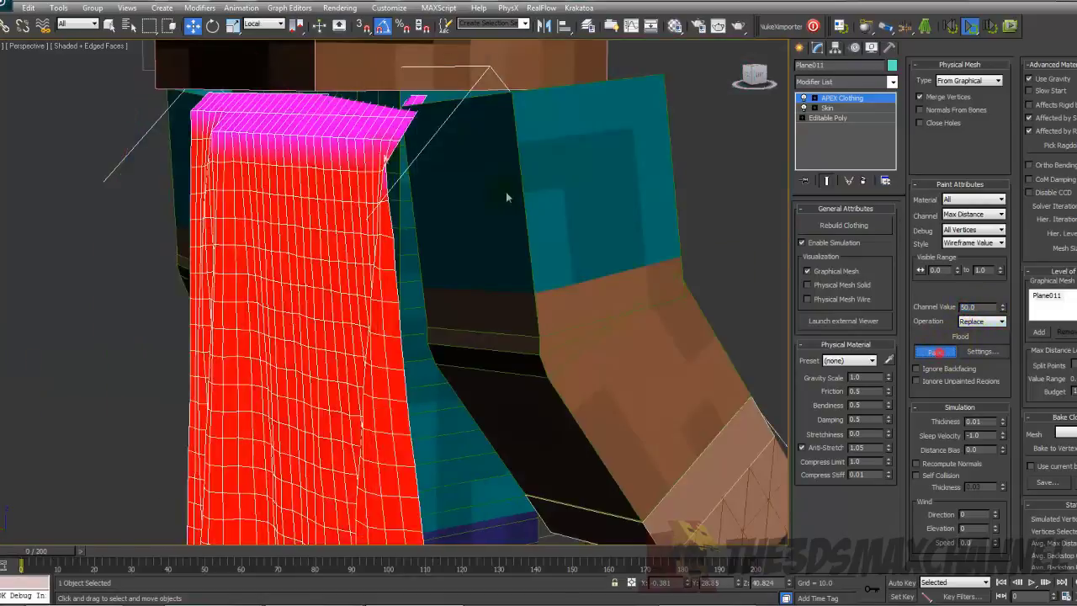
pyautogui.keyDown('alt'); pyautogui.moveTo(506, 192); pyautogui.dragTo(202, 137, button='middle'); pyautogui.keyUp('alt')
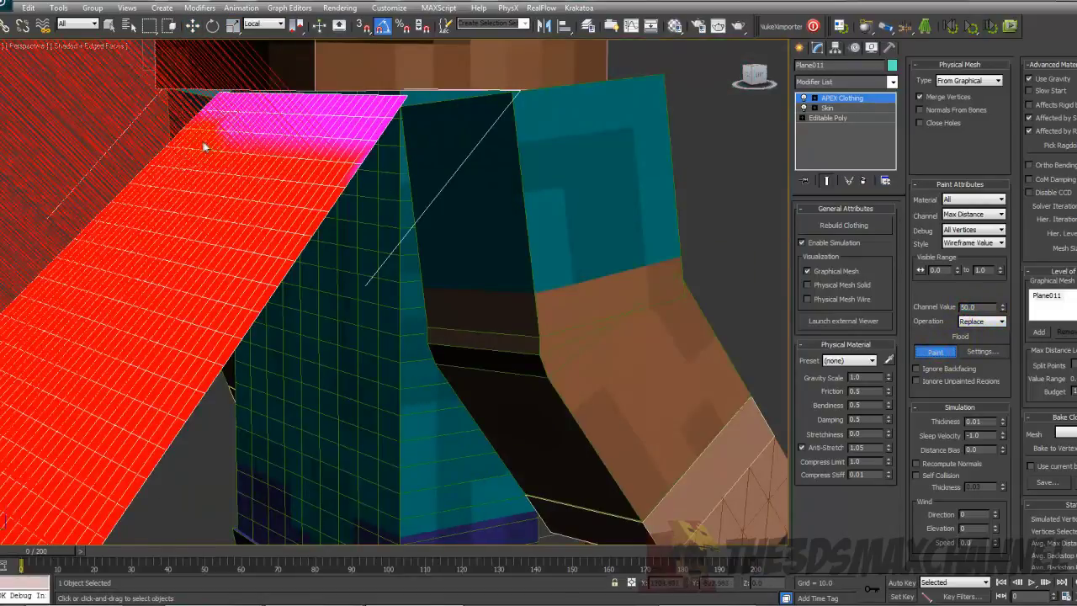
pyautogui.moveTo(228, 159)
pyautogui.mouseDown()
pyautogui.moveTo(356, 176)
pyautogui.moveTo(363, 151)
pyautogui.moveTo(331, 148)
pyautogui.mouseUp()
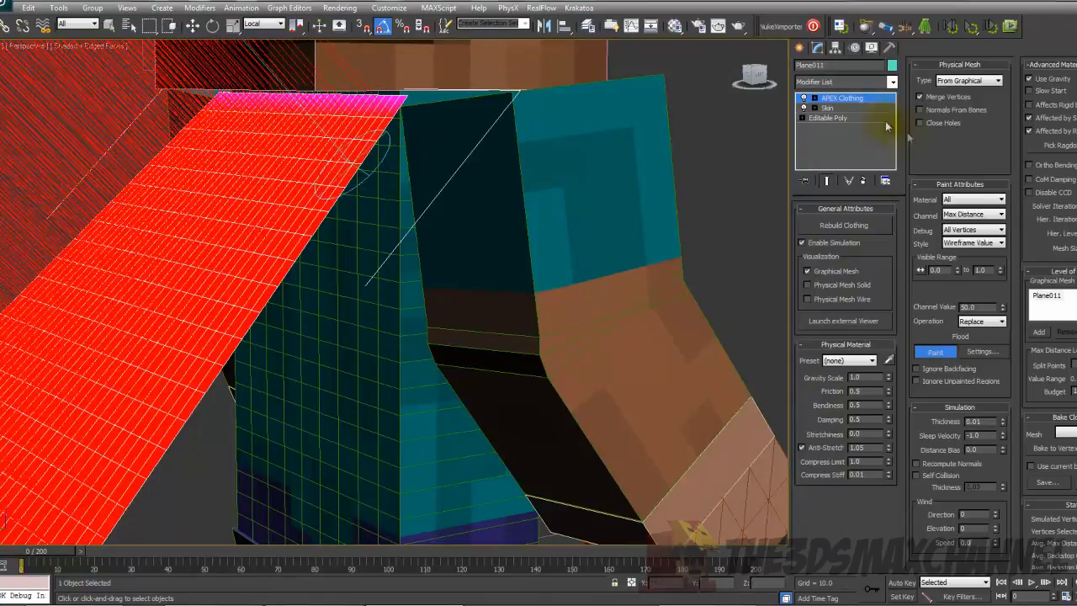
pyautogui.press('w')
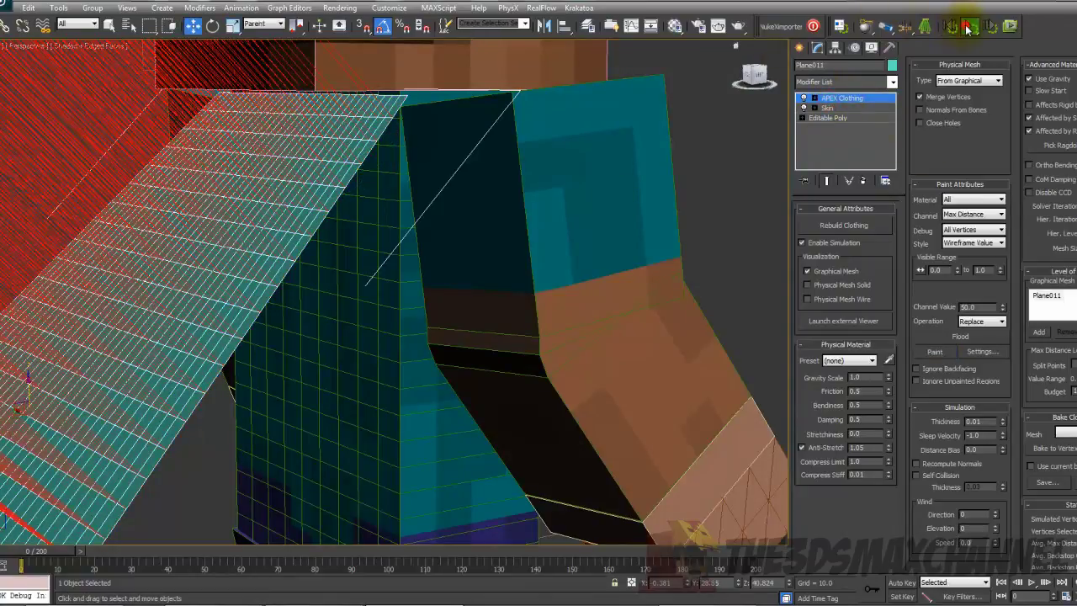
pyautogui.click(969, 27)
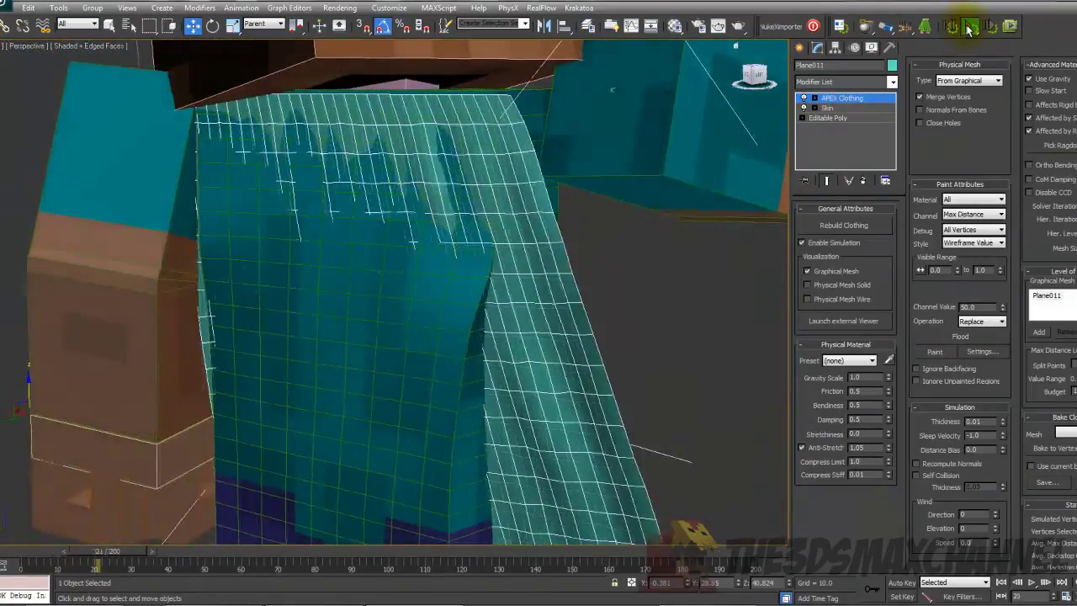
pyautogui.click(948, 32)
# Step: Switch the viewport to wireframe display and select the character's lower spine bone, Spine00
pyautogui.keyDown('alt'); pyautogui.moveTo(623, 282); pyautogui.dragTo(431, 194, button='middle'); pyautogui.keyUp('alt')
pyautogui.scroll(-5, 487, 156)
pyautogui.press('F3')
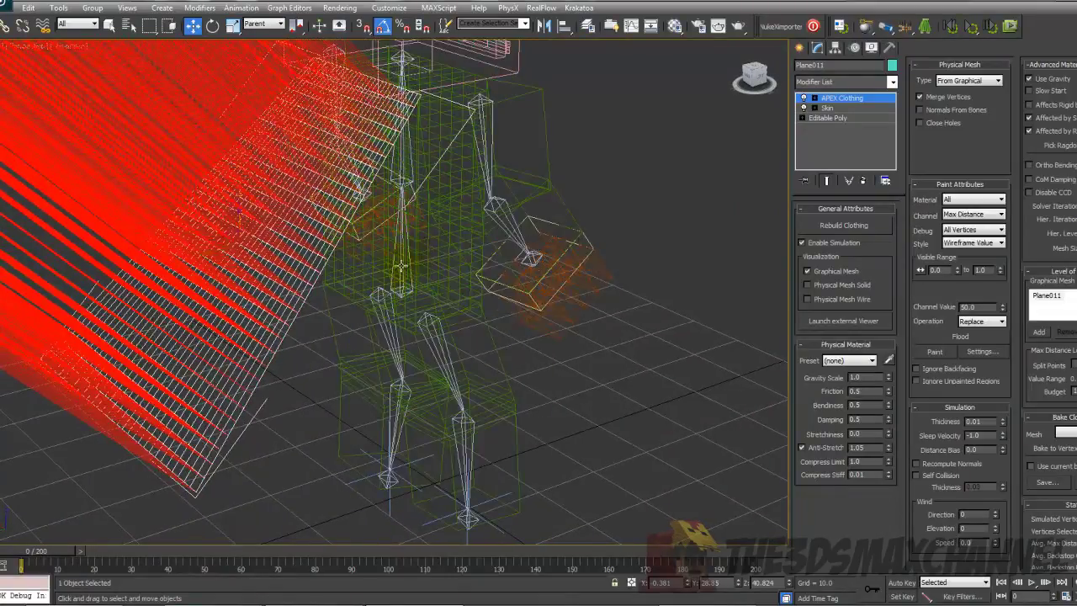
pyautogui.click(401, 281)
pyautogui.scroll(5, 454, 262)
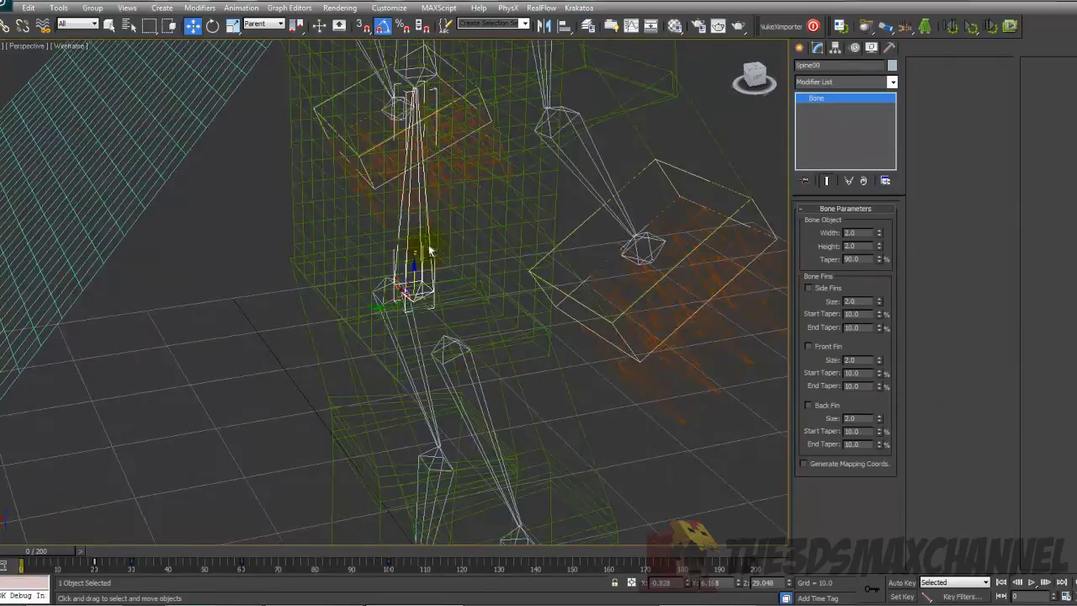
pyautogui.keyDown('alt'); pyautogui.moveTo(472, 251); pyautogui.dragTo(399, 251, button='middle'); pyautogui.keyUp('alt')
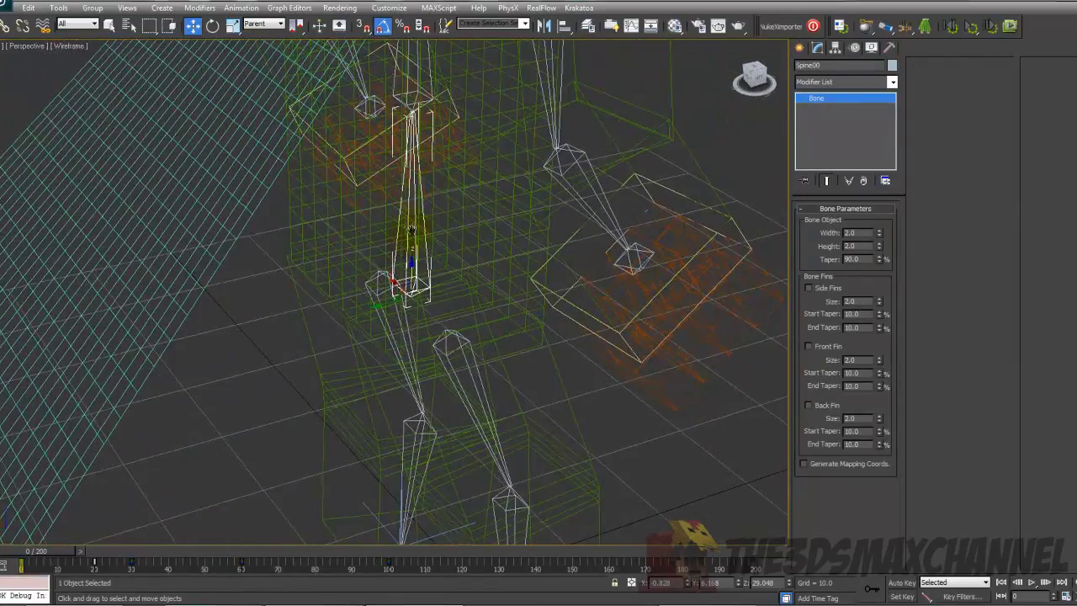
pyautogui.moveTo(412, 231); pyautogui.dragTo(401, 223, button='middle')
pyautogui.doubleClick(405, 226)
pyautogui.keyDown('alt'); pyautogui.moveTo(397, 274); pyautogui.dragTo(305, 385, button='middle'); pyautogui.keyUp('alt')
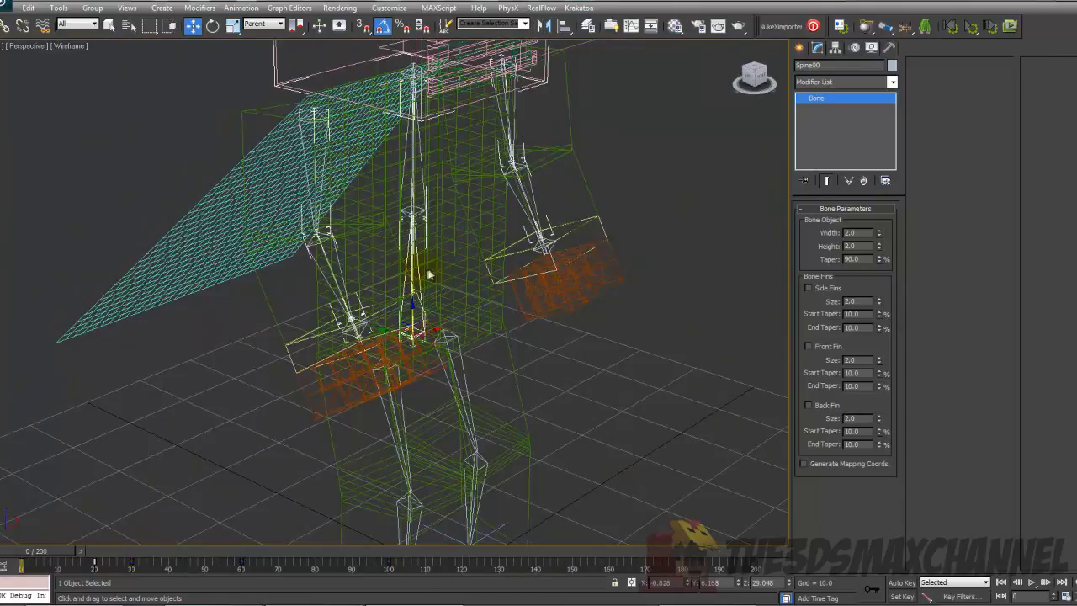
pyautogui.keyDown('alt'); pyautogui.moveTo(427, 275); pyautogui.dragTo(413, 273, button='middle'); pyautogui.keyUp('alt')
pyautogui.doubleClick(413, 271)
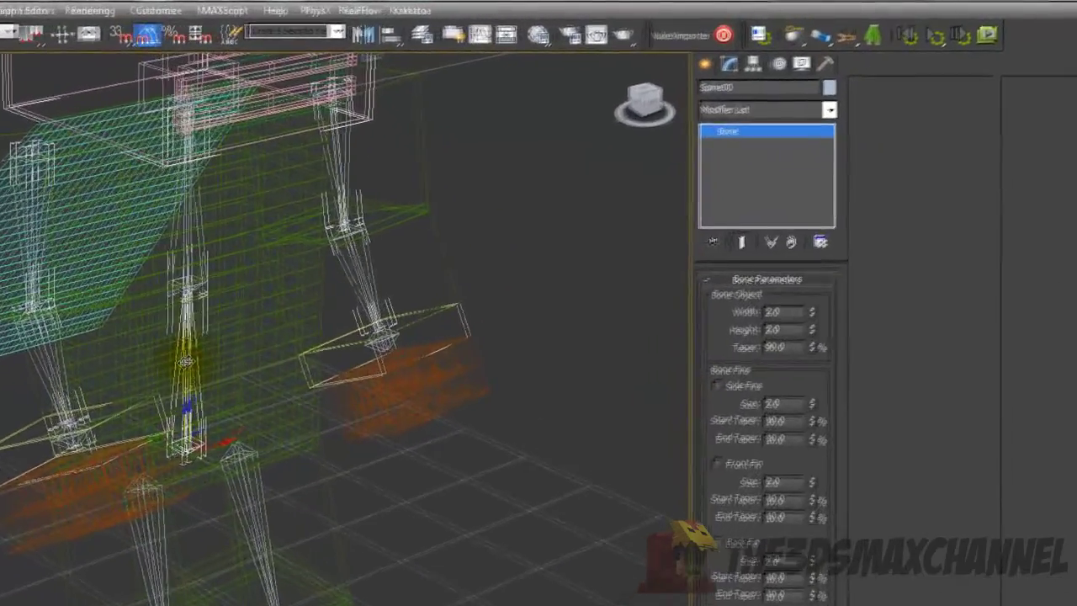
# Step: Set the selected spine bone as a kinematic rigid body
pyautogui.keyDown('alt'); pyautogui.moveTo(186, 362); pyautogui.dragTo(404, 273, button='middle'); pyautogui.keyUp('alt')
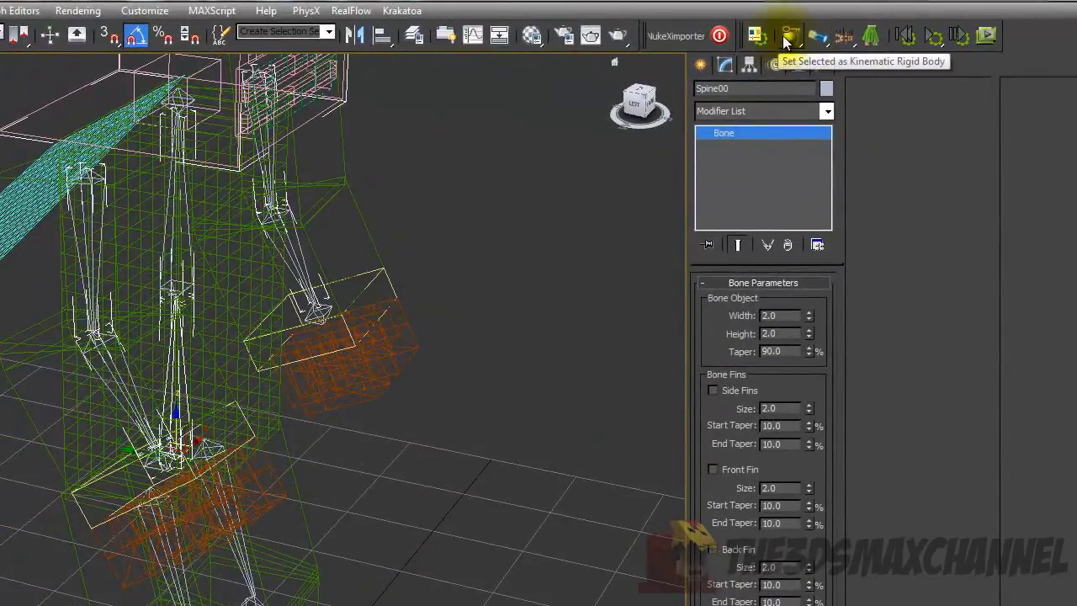
pyautogui.click(782, 36)
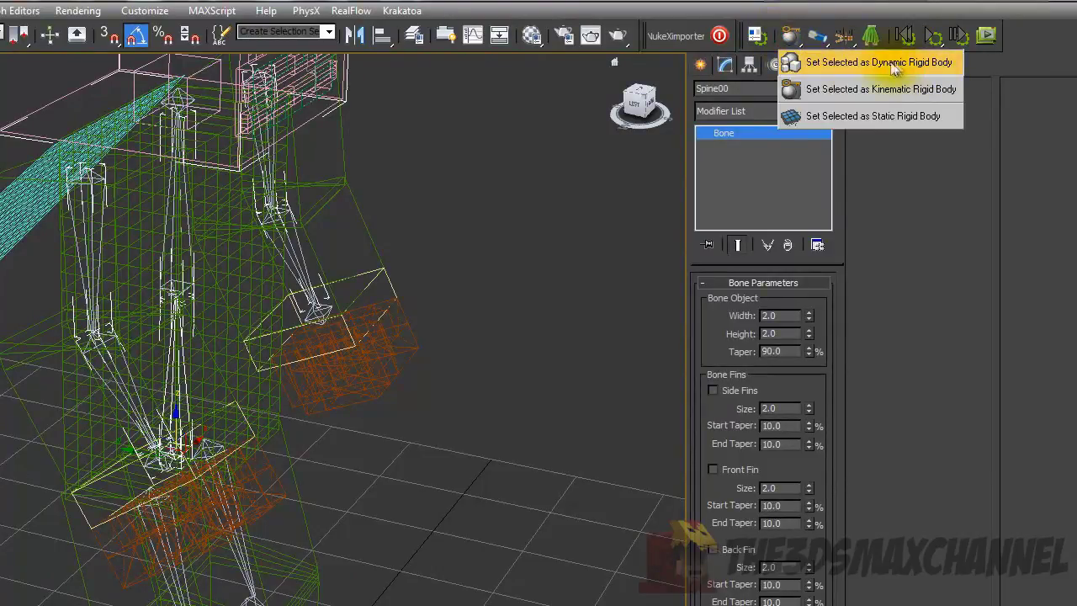
pyautogui.moveTo(883, 65); pyautogui.dragTo(814, 83)
pyautogui.moveTo(417, 195); pyautogui.dragTo(362, 215, button='middle')
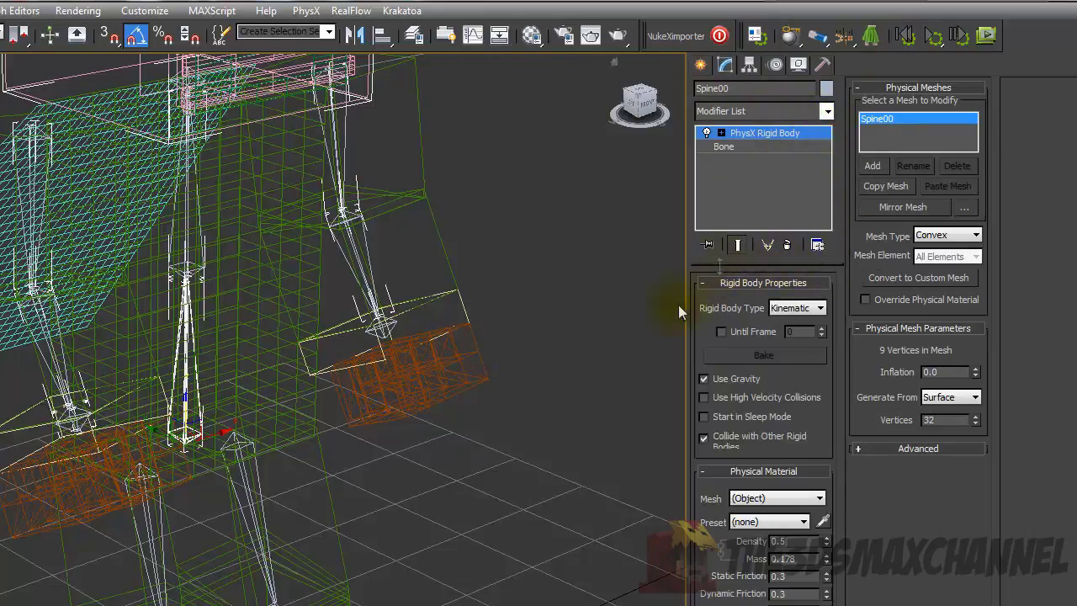
pyautogui.moveTo(351, 422); pyautogui.dragTo(355, 419, button='middle')
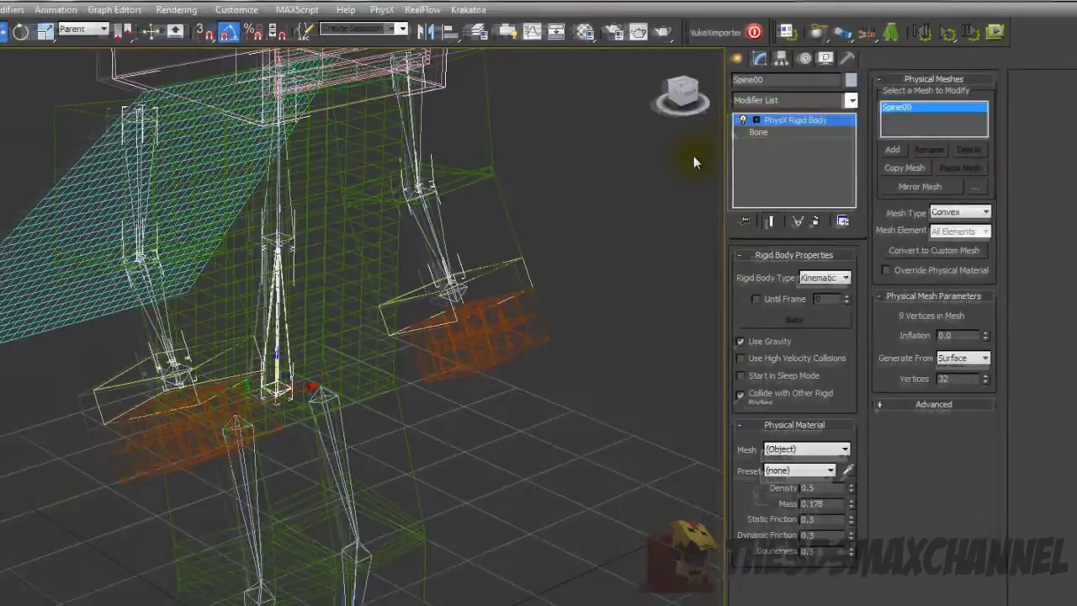
# Step: Examine the spine bone's convex physical mesh against the torso and review the available mesh types
pyautogui.scroll(-4, 577, 233)
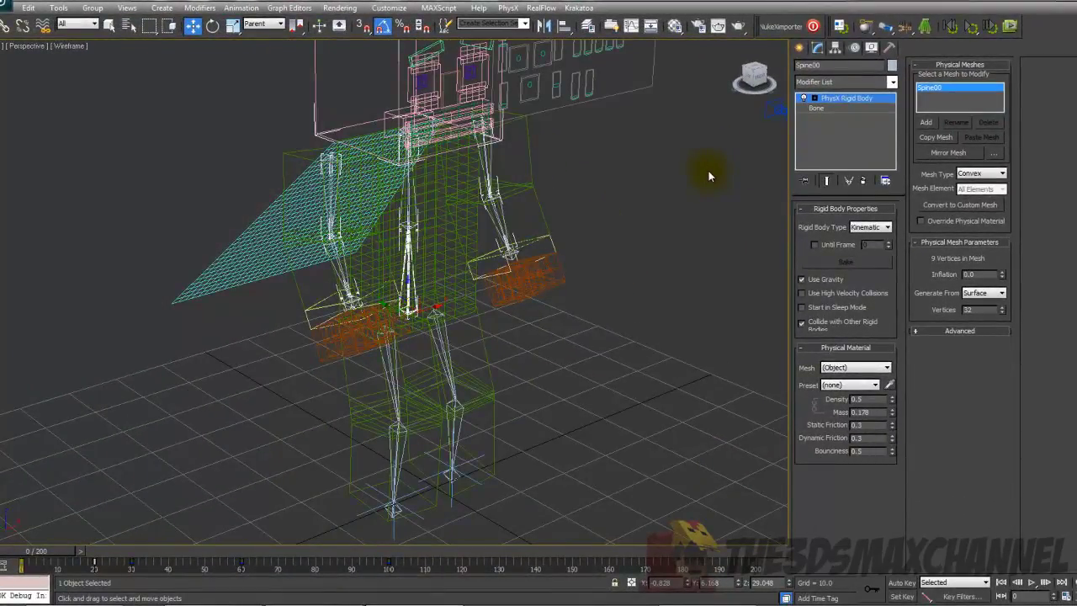
pyautogui.moveTo(669, 239); pyautogui.dragTo(652, 202, button='middle')
pyautogui.scroll(5, 650, 204)
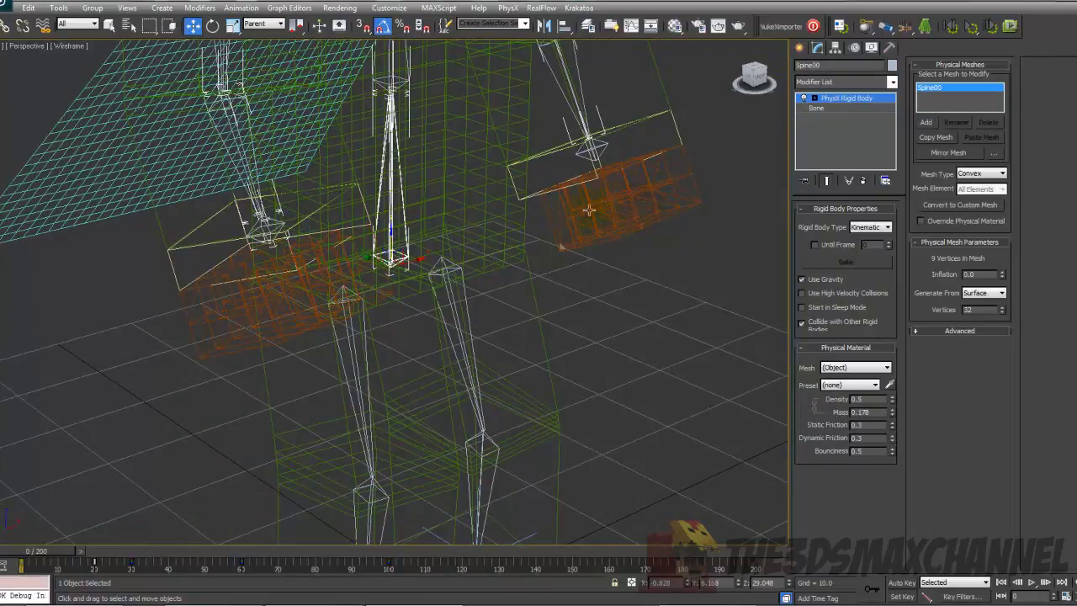
pyautogui.scroll(-4, 607, 202)
pyautogui.scroll(4, 677, 218)
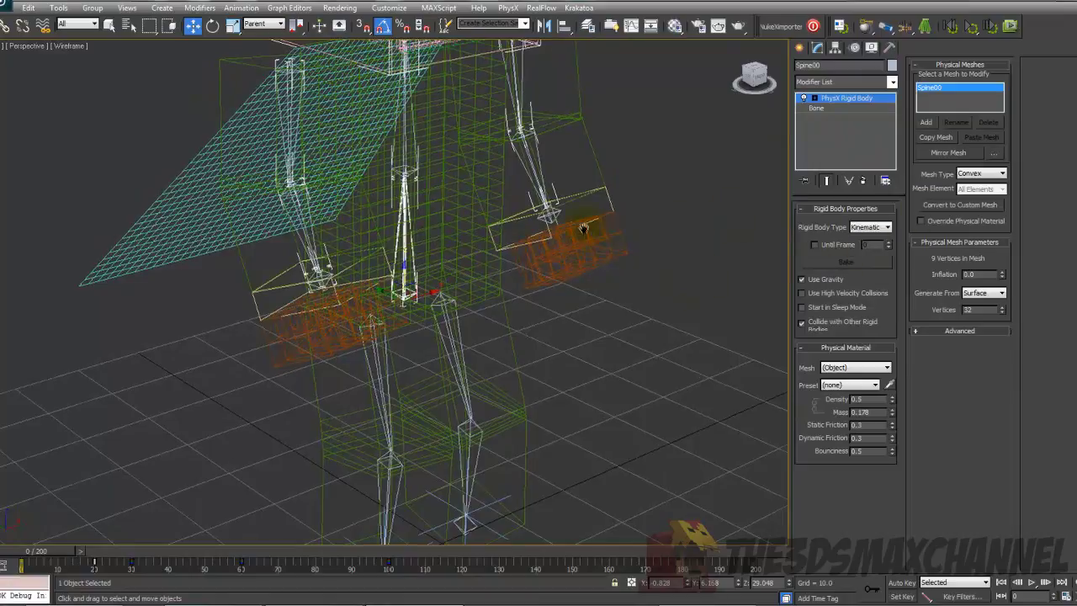
pyautogui.scroll(2, 595, 276)
pyautogui.keyDown('alt'); pyautogui.moveTo(569, 254); pyautogui.dragTo(533, 257, button='middle'); pyautogui.keyUp('alt')
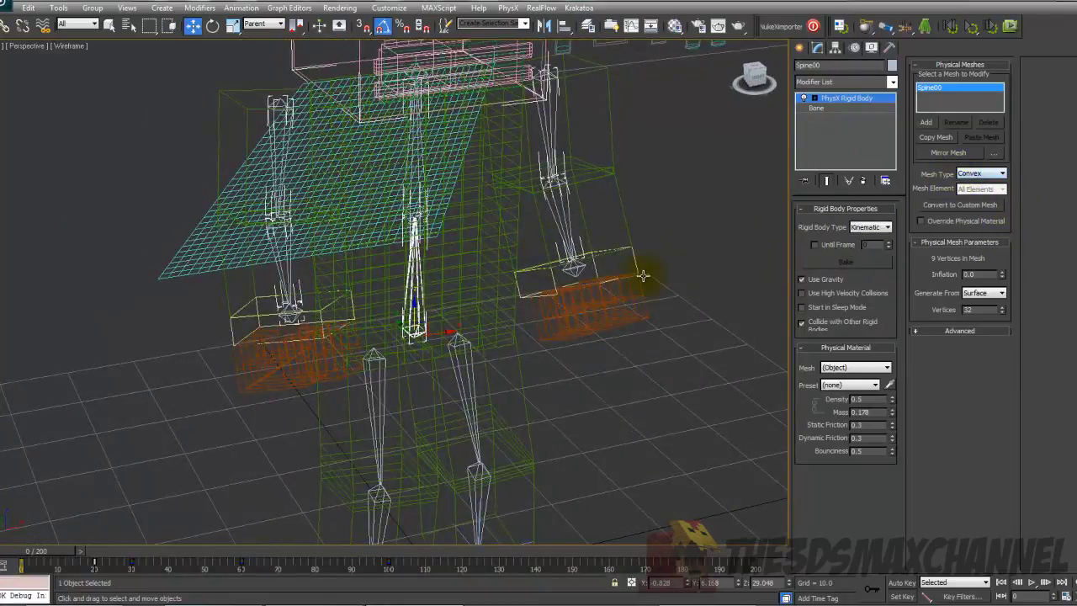
pyautogui.scroll(-4, 644, 274)
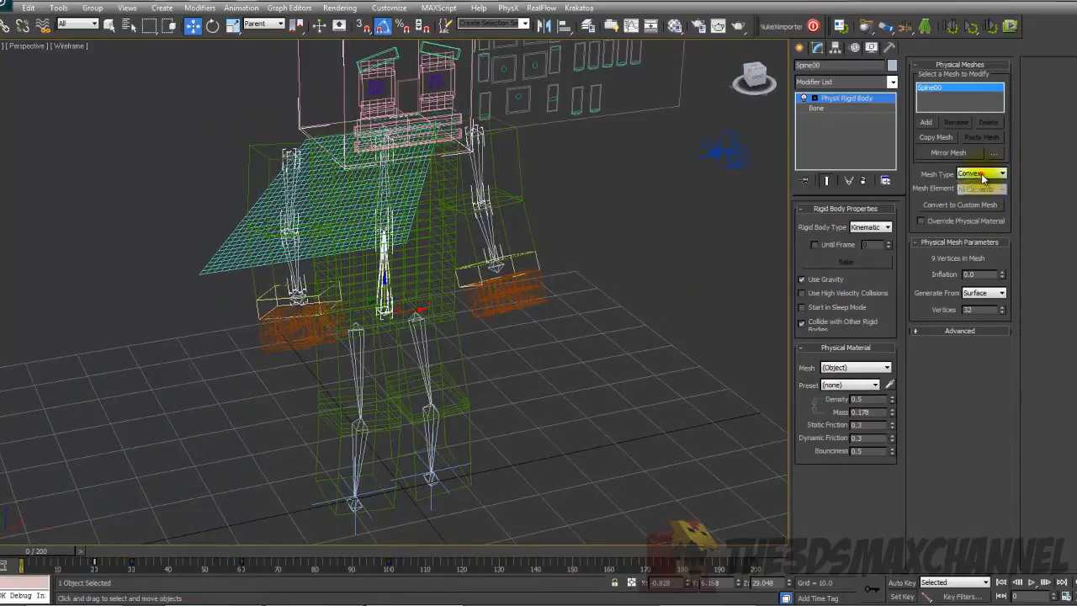
pyautogui.click(983, 173)
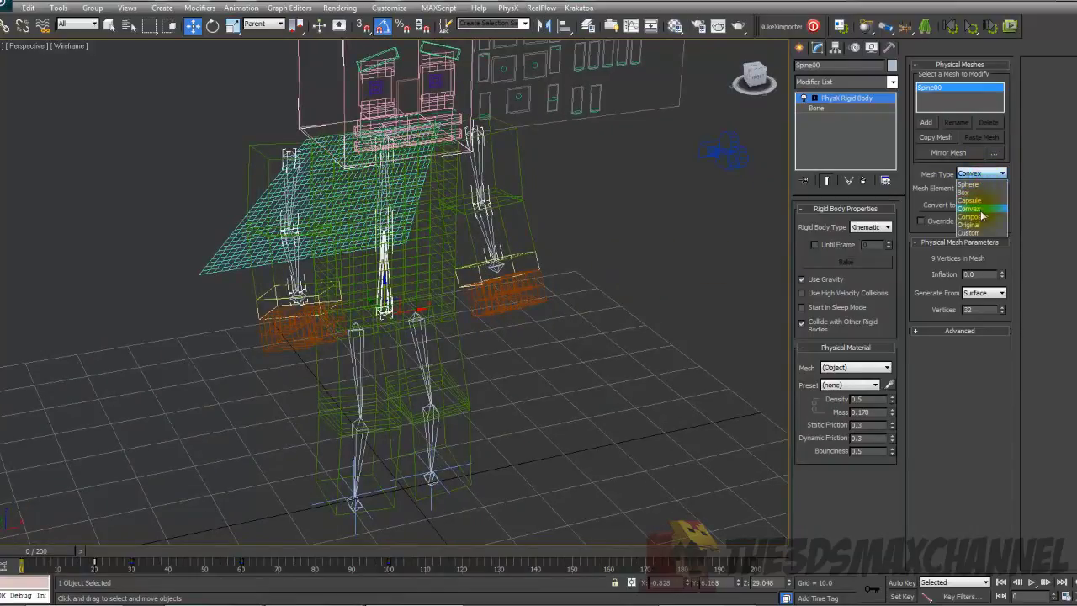
pyautogui.click(971, 174)
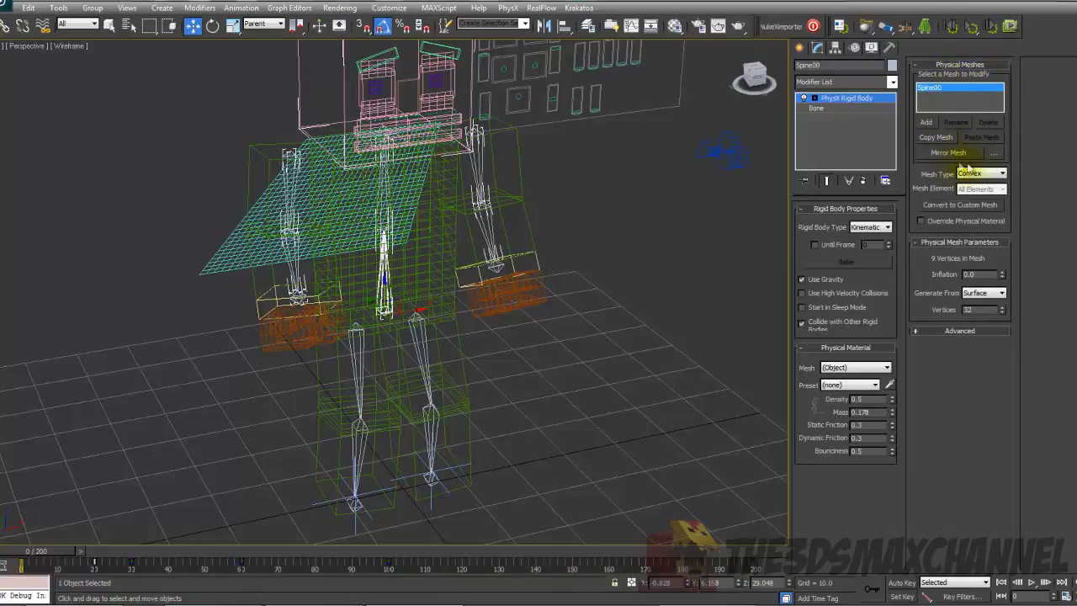
pyautogui.scroll(3, 449, 250)
pyautogui.scroll(-2, 489, 316)
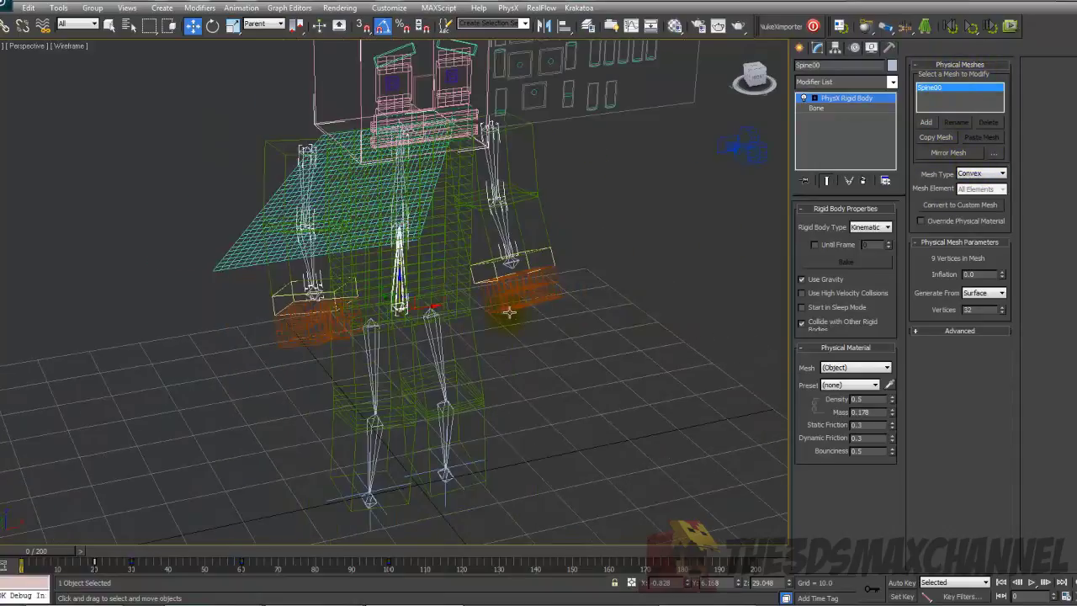
pyautogui.scroll(5, 472, 244)
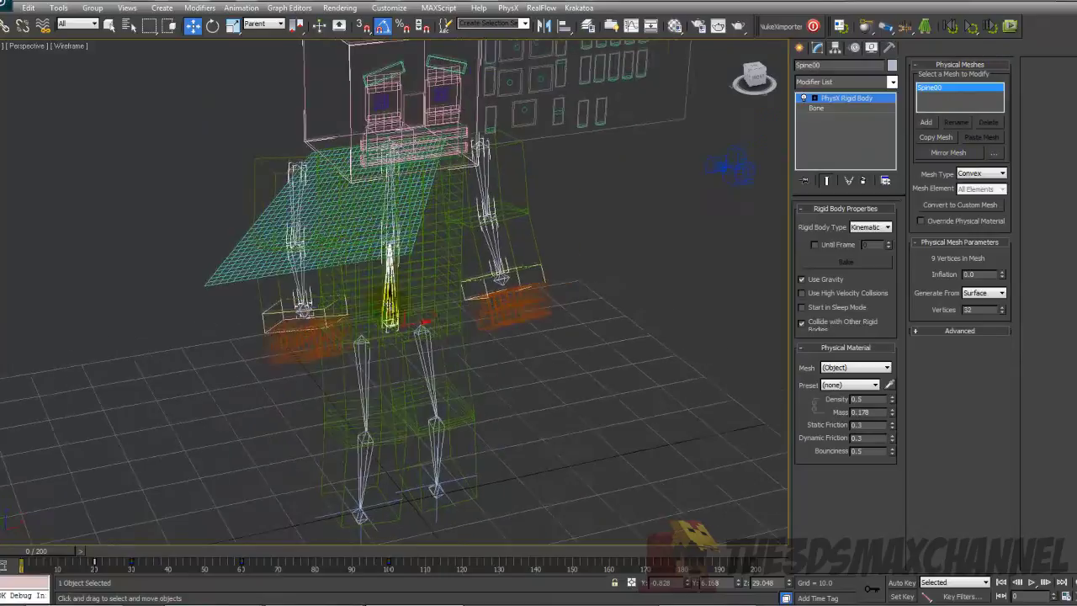
pyautogui.scroll(-4, 514, 298)
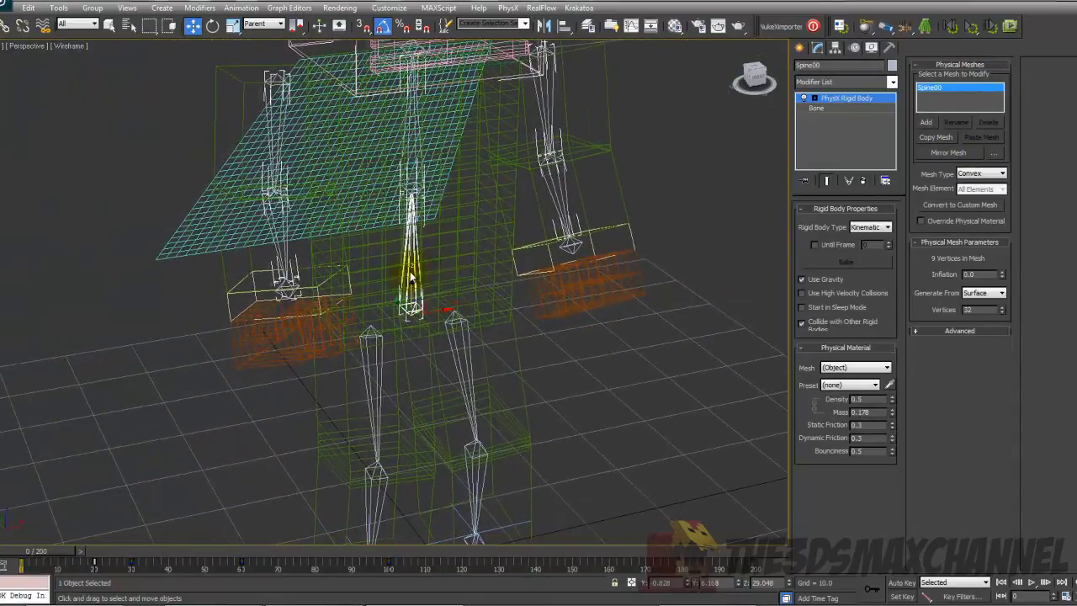
# Step: Set the mesh type of the spine bone's physical mesh to Box
pyautogui.click(962, 173)
pyautogui.click(964, 192)
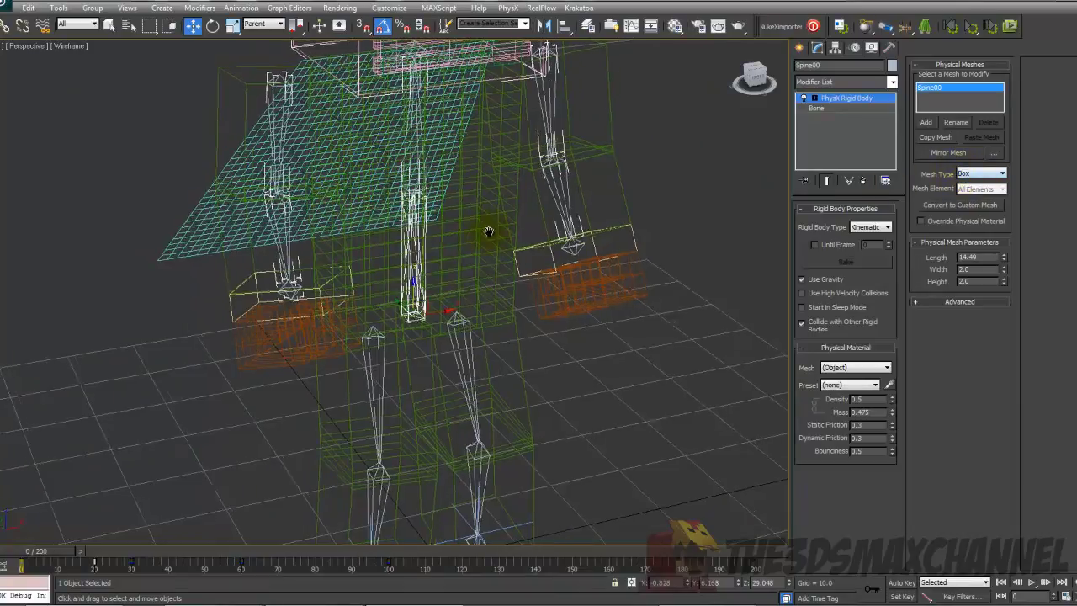
pyautogui.scroll(-3, 481, 236)
pyautogui.scroll(3, 484, 246)
pyautogui.scroll(2, 482, 243)
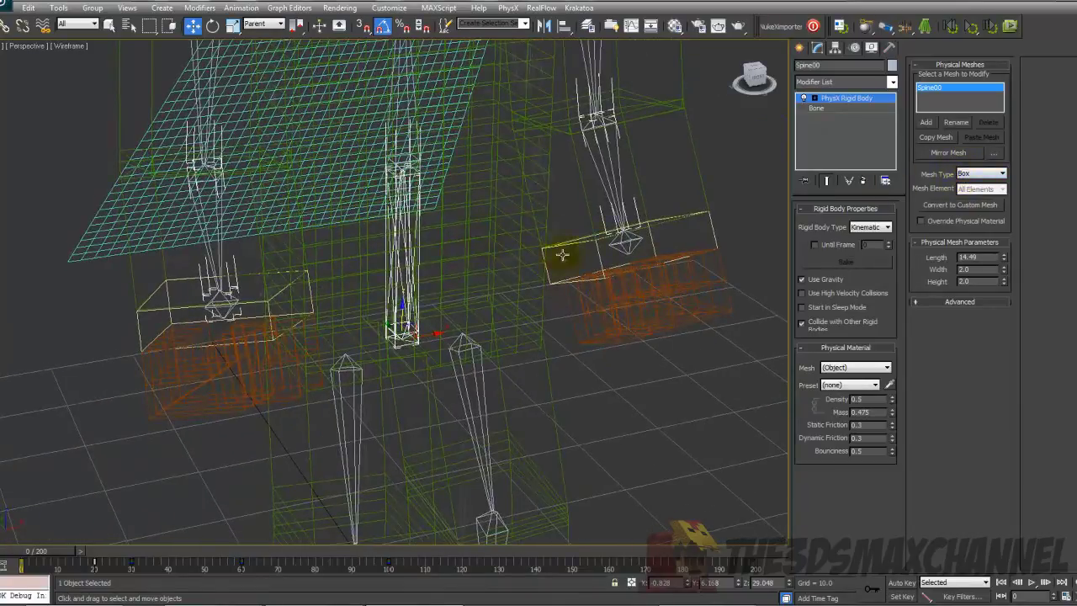
# Step: Examine the lower spine bone's box mesh against the torso, alternating between shaded and wireframe display
pyautogui.scroll(-2, 589, 252)
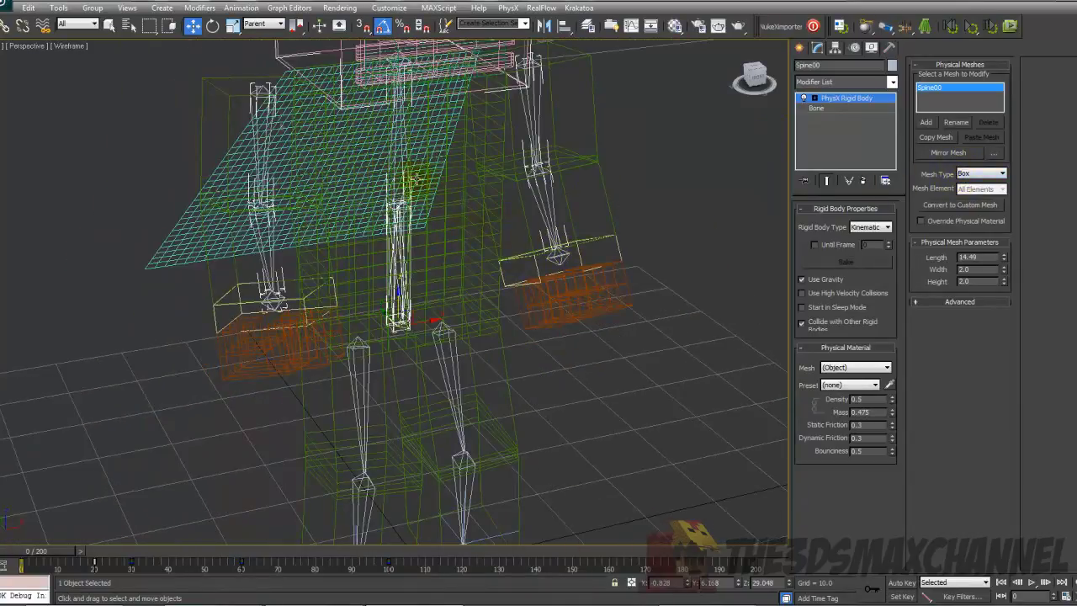
pyautogui.click(68, 46)
pyautogui.click(56, 74)
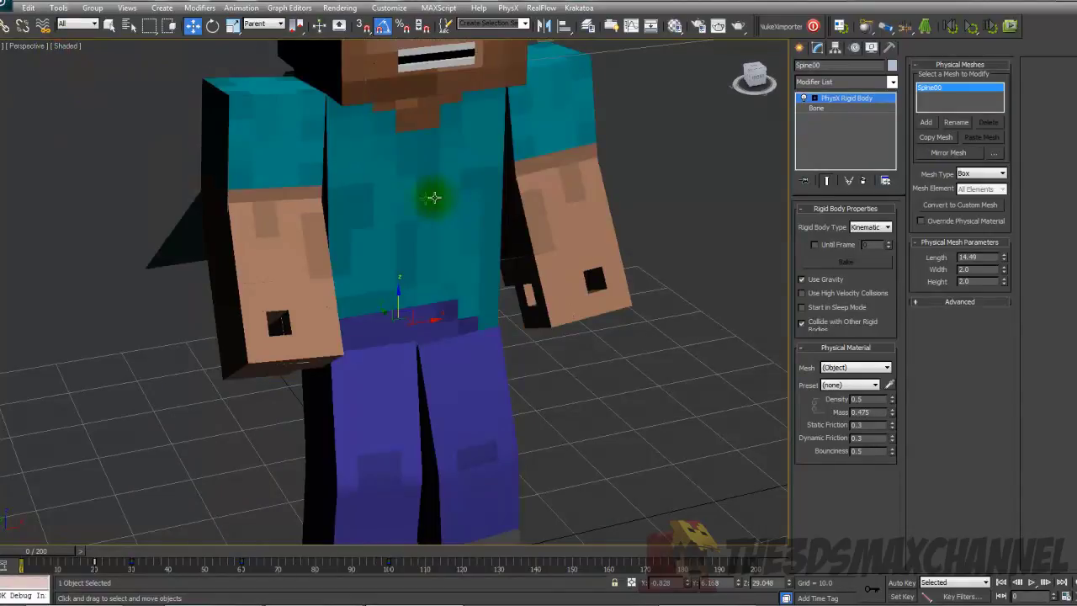
pyautogui.keyDown('alt'); pyautogui.moveTo(392, 225); pyautogui.dragTo(401, 230, button='middle'); pyautogui.keyUp('alt')
pyautogui.moveTo(24, 553)
pyautogui.mouseDown()
pyautogui.moveTo(180, 556)
pyautogui.moveTo(10, 555)
pyautogui.mouseUp()
pyautogui.press('w')
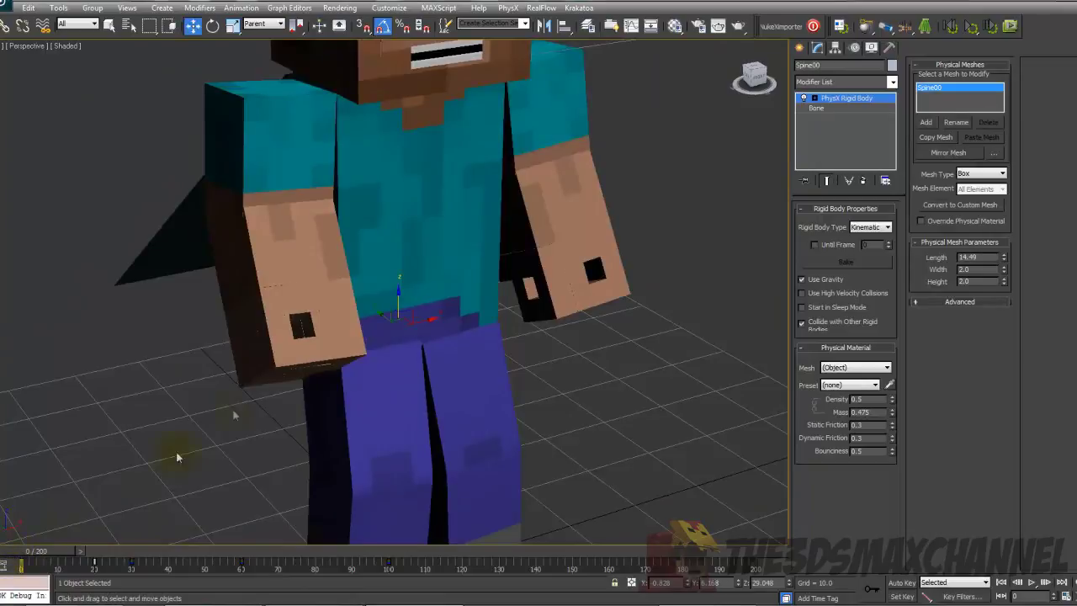
pyautogui.press('F3')
pyautogui.press('F3')
pyautogui.scroll(-4, 362, 335)
pyautogui.scroll(1, 338, 342)
pyautogui.keyDown('alt'); pyautogui.moveTo(336, 343); pyautogui.dragTo(404, 318, button='middle'); pyautogui.keyUp('alt')
pyautogui.press('F3')
pyautogui.press('F3')
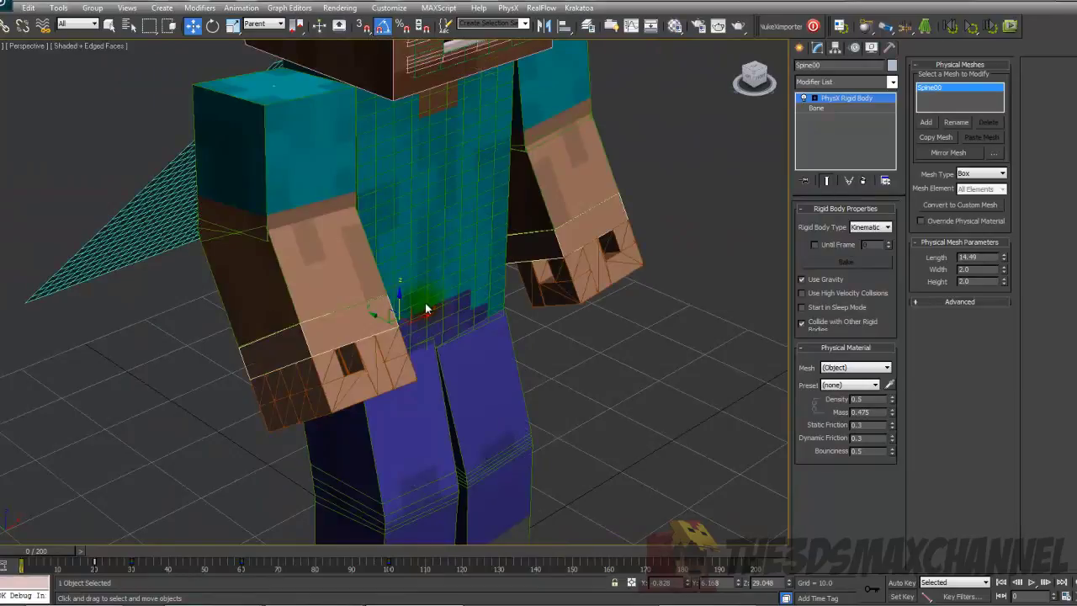
pyautogui.press('F3')
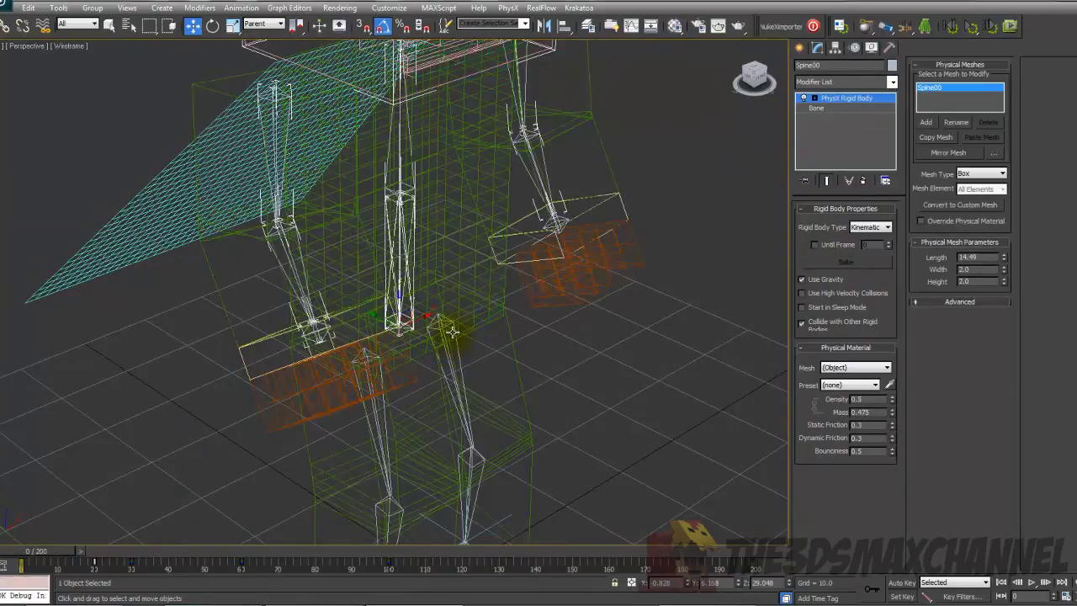
pyautogui.scroll(-3, 450, 331)
pyautogui.moveTo(452, 331)
pyautogui.keyDown('alt'); pyautogui.mouseDown(button='middle')
pyautogui.moveTo(414, 314)
pyautogui.moveTo(561, 314)
pyautogui.moveTo(570, 306)
pyautogui.moveTo(589, 315)
pyautogui.moveTo(572, 315)
pyautogui.mouseUp(button='middle'); pyautogui.keyUp('alt')
pyautogui.press('F3')
pyautogui.press('F3')
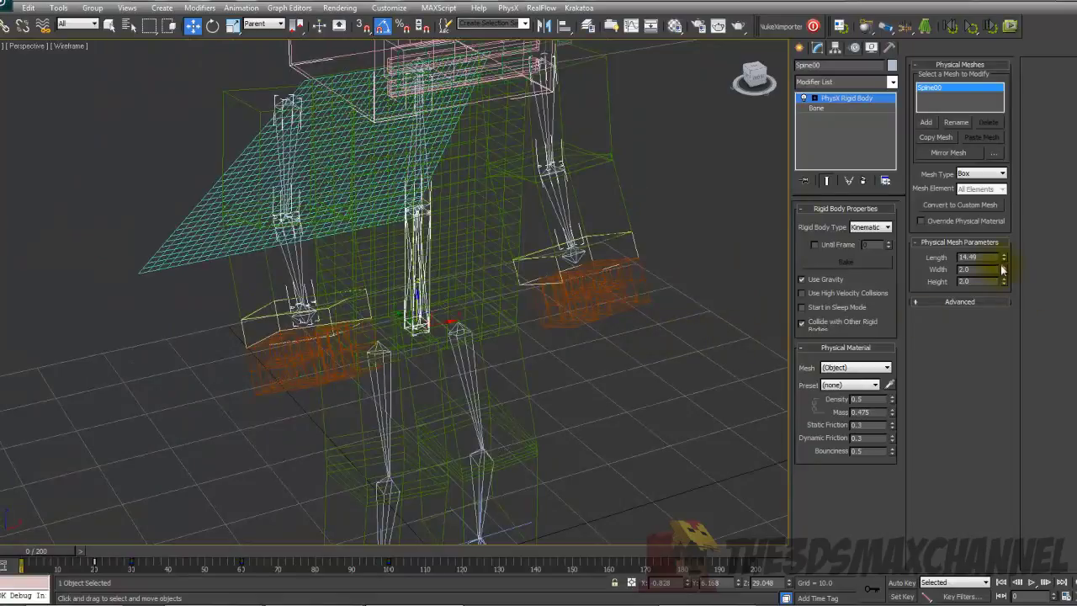
# Step: Size the lower spine bone's box mesh to width 20, length 15 and height 10
pyautogui.doubleClick(984, 270)
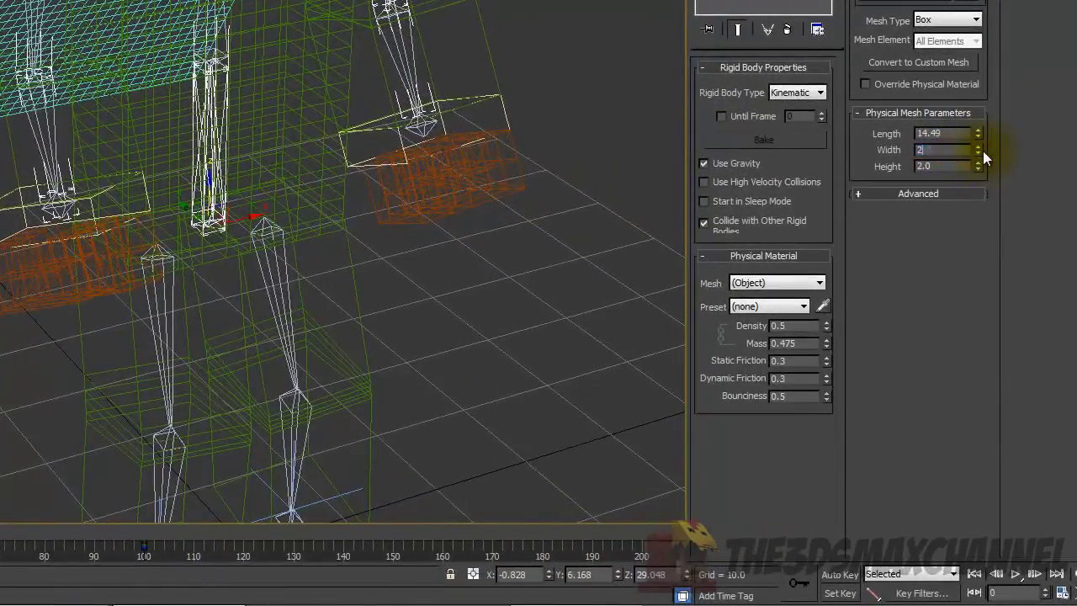
pyautogui.write('20')
pyautogui.press('Return')
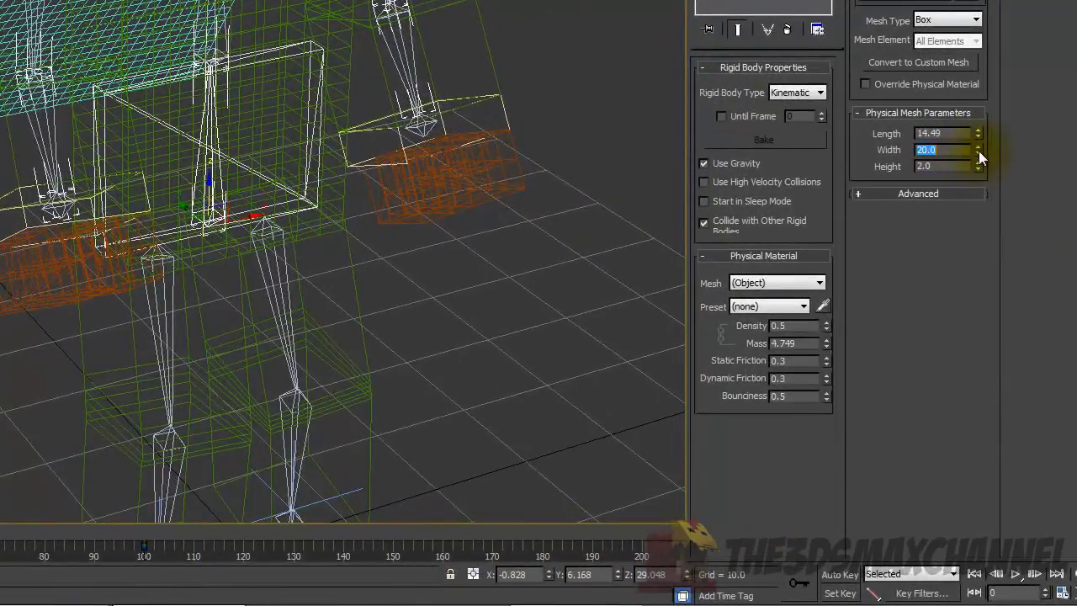
pyautogui.keyDown('alt'); pyautogui.moveTo(300, 154); pyautogui.dragTo(263, 118, button='middle'); pyautogui.keyUp('alt')
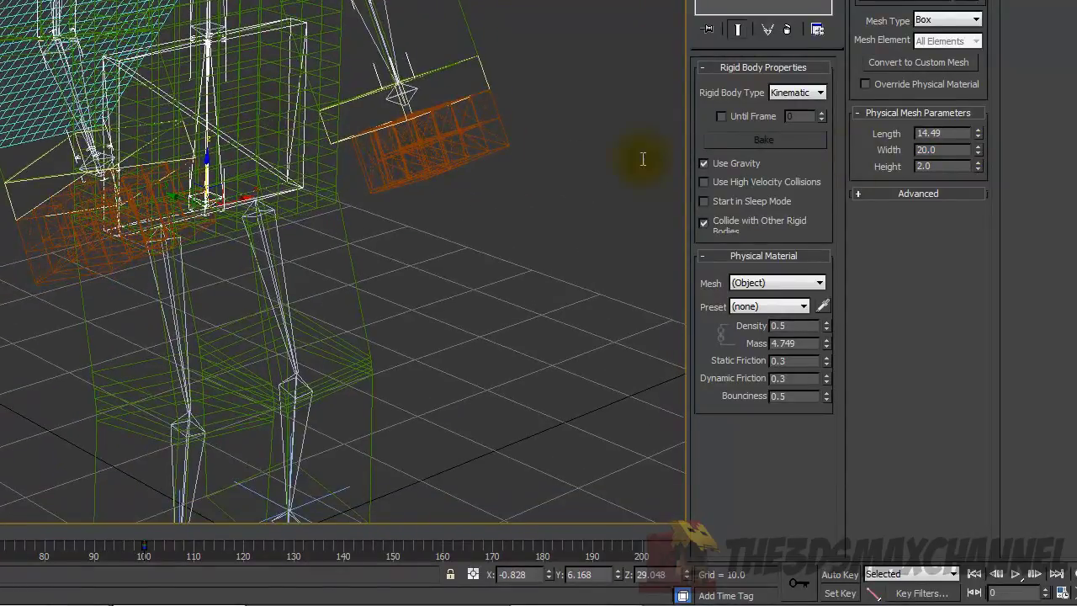
pyautogui.doubleClick(951, 133)
pyautogui.write('20')
pyautogui.press('Return')
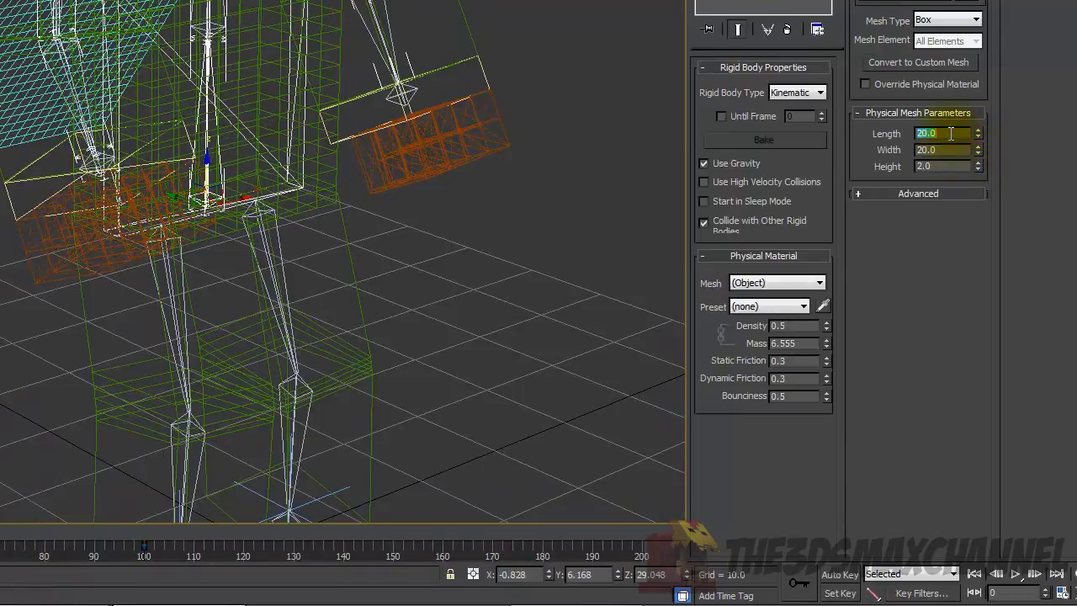
pyautogui.write('15')
pyautogui.press('Return')
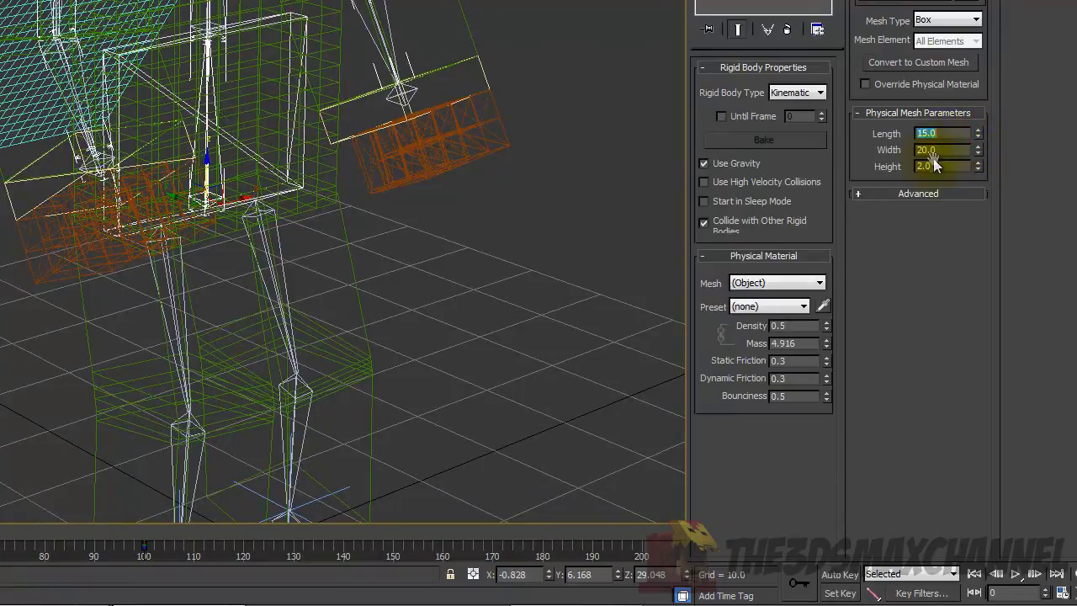
pyautogui.write('10')
pyautogui.press('Return')
pyautogui.moveTo(288, 149)
pyautogui.keyDown('alt'); pyautogui.mouseDown(button='middle')
pyautogui.moveTo(409, 132)
pyautogui.moveTo(378, 164)
pyautogui.moveTo(351, 112)
pyautogui.moveTo(510, 284)
pyautogui.moveTo(492, 292)
pyautogui.moveTo(443, 265)
pyautogui.moveTo(435, 242)
pyautogui.moveTo(546, 247)
pyautogui.moveTo(472, 248)
pyautogui.moveTo(398, 184)
pyautogui.moveTo(426, 172)
pyautogui.moveTo(375, 274)
pyautogui.moveTo(433, 264)
pyautogui.moveTo(447, 229)
pyautogui.moveTo(512, 231)
pyautogui.mouseUp(button='middle'); pyautogui.keyUp('alt')
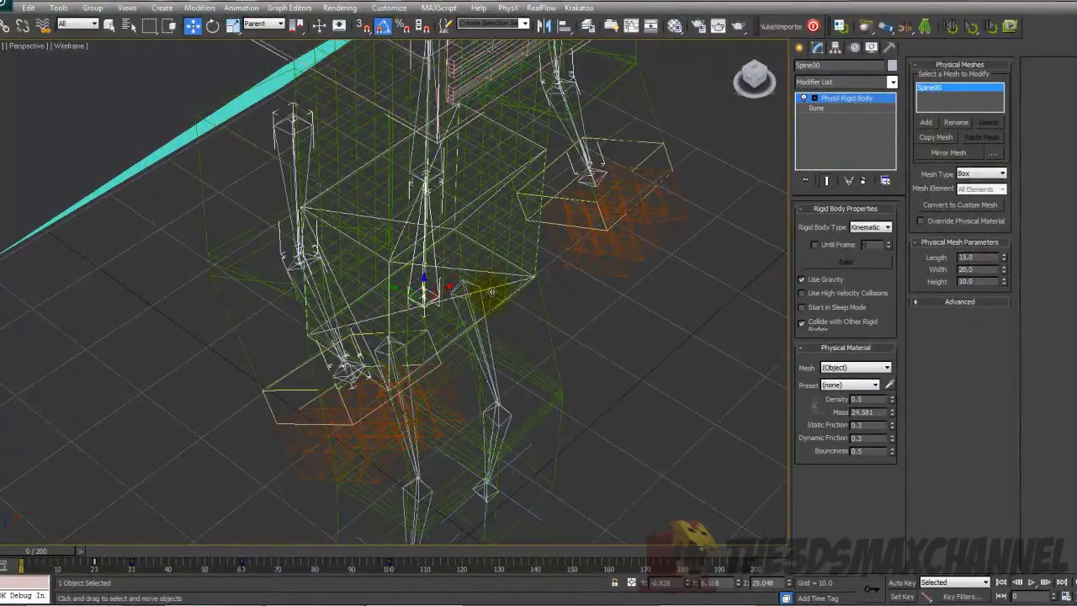
# Step: Select the upper spine bone, Spine01, and set its physical mesh type to Box
pyautogui.press('F3')
pyautogui.press('F3')
pyautogui.press('F3')
pyautogui.press('F3')
pyautogui.press('F3')
pyautogui.press('F3')
pyautogui.click(397, 144)
pyautogui.click(384, 264)
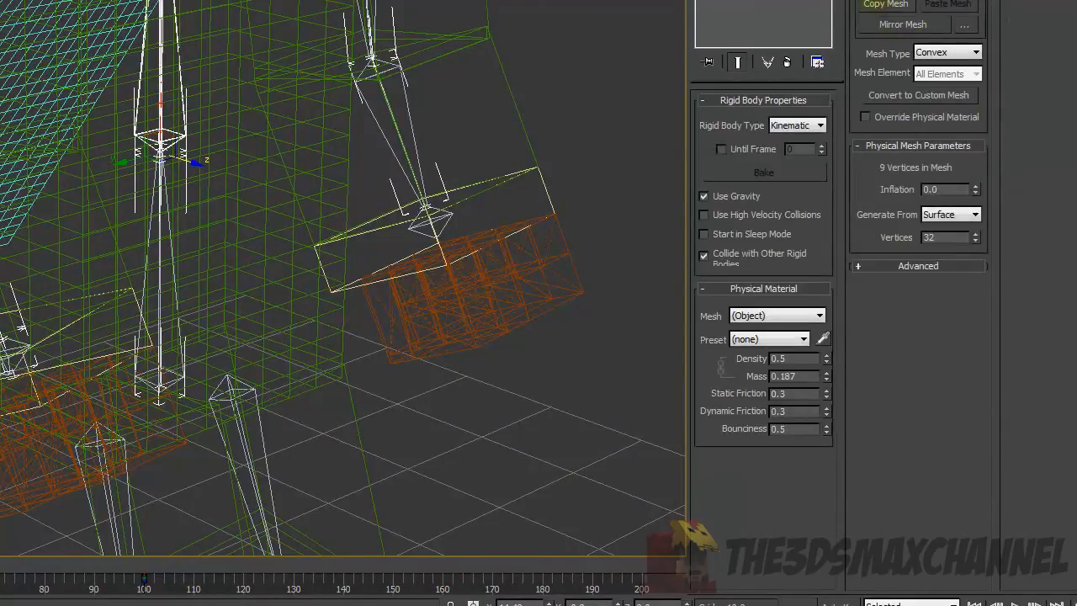
pyautogui.click(946, 52)
pyautogui.click(927, 78)
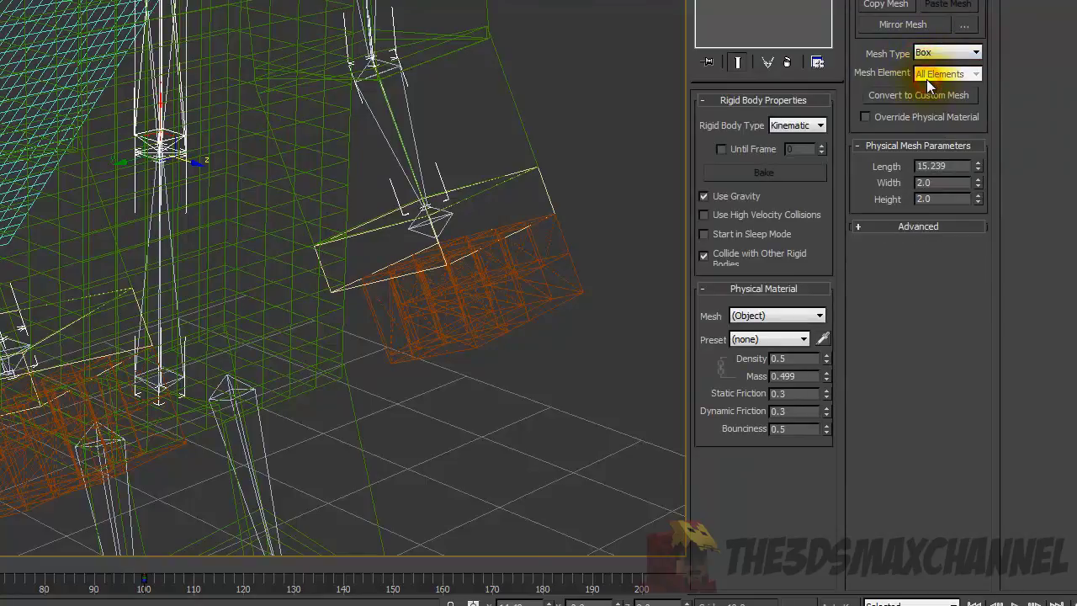
# Step: Set the upper spine bone's box mesh to width 20 and height 9.9
pyautogui.click(955, 167)
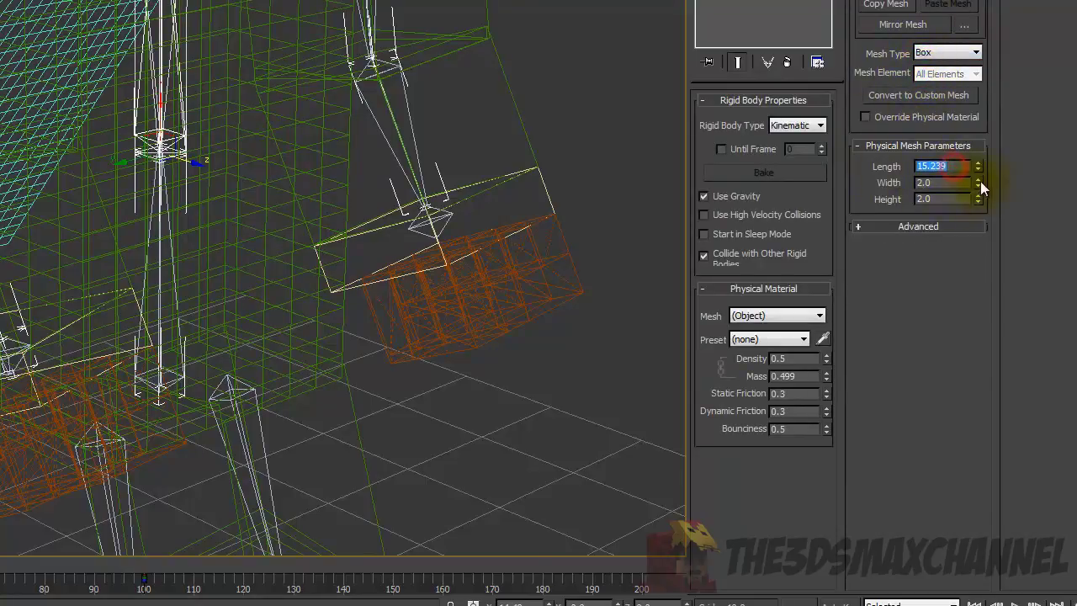
pyautogui.press('Tab')
pyautogui.write('20')
pyautogui.press('Tab')
pyautogui.write('9.9')
pyautogui.press('Return')
pyautogui.keyDown('alt'); pyautogui.moveTo(365, 175); pyautogui.dragTo(330, 140, button='middle'); pyautogui.keyUp('alt')
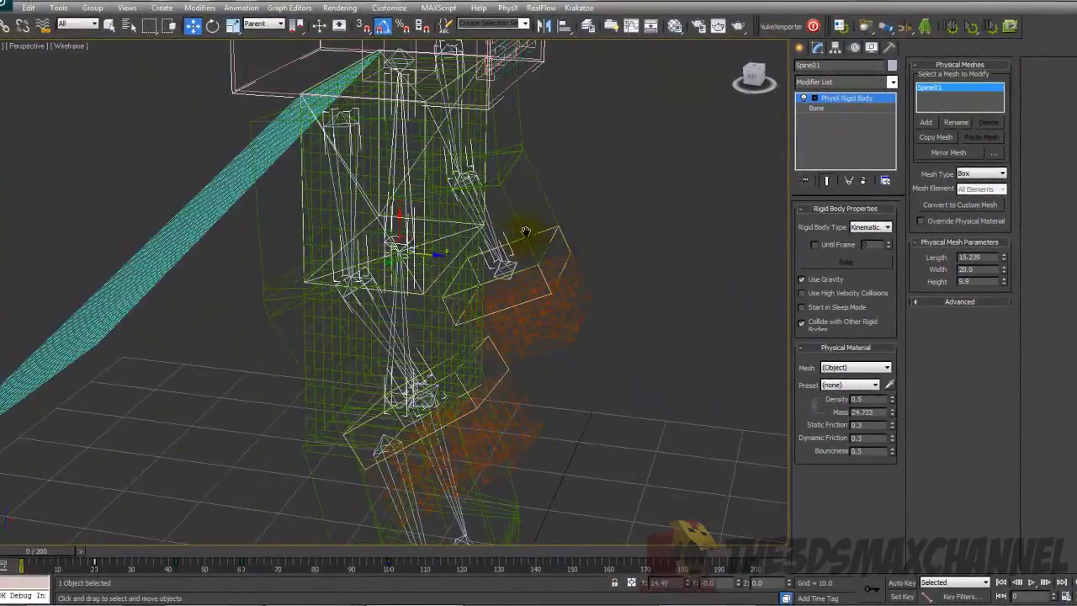
# Step: Run the PhysX simulation twice in shaded display to check the cape against the spine boxes, resetting after each run
pyautogui.press('F3')
pyautogui.scroll(-3, 538, 202)
pyautogui.keyDown('alt'); pyautogui.moveTo(547, 179); pyautogui.dragTo(657, 172, button='middle'); pyautogui.keyUp('alt')
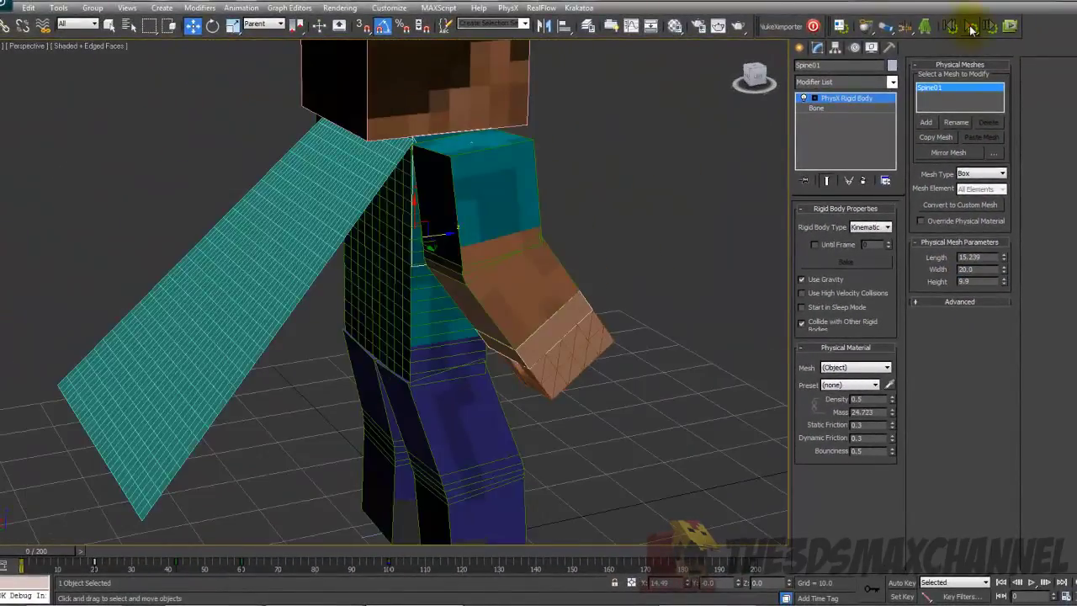
pyautogui.click(971, 28)
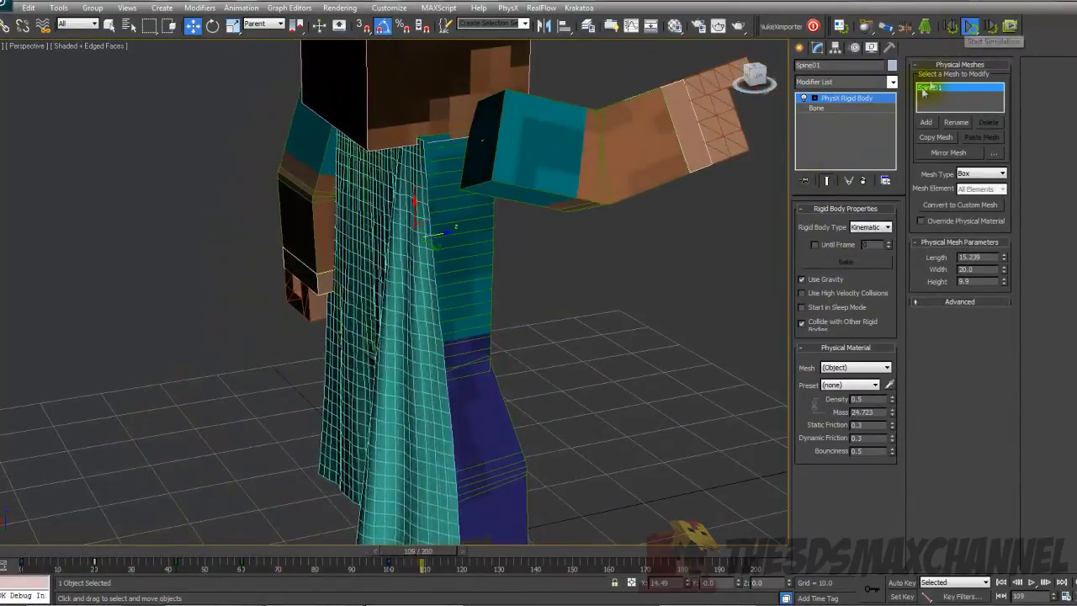
pyautogui.click(951, 28)
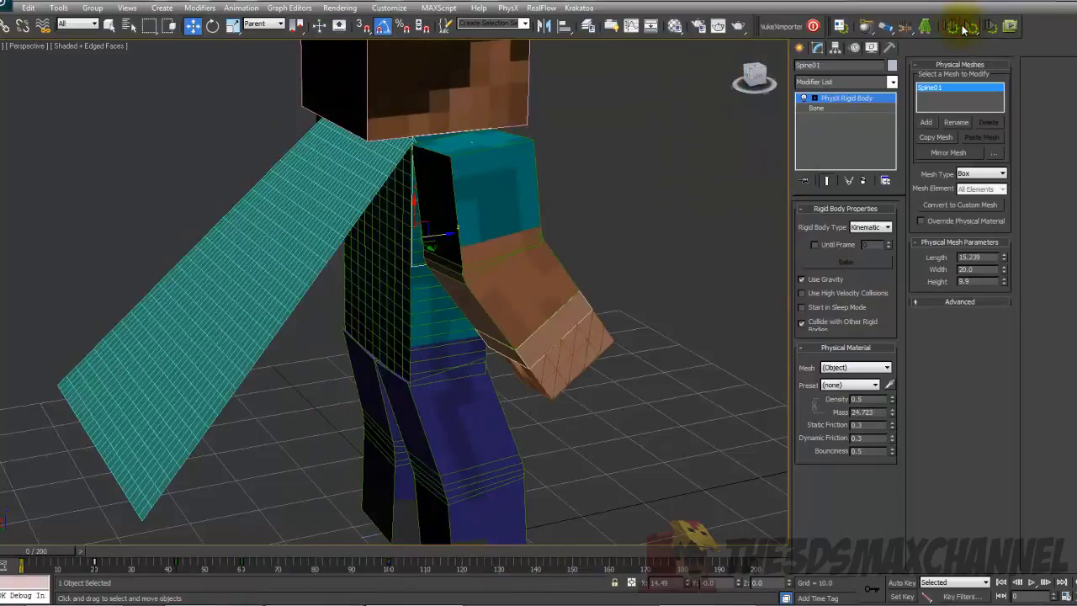
pyautogui.click(968, 28)
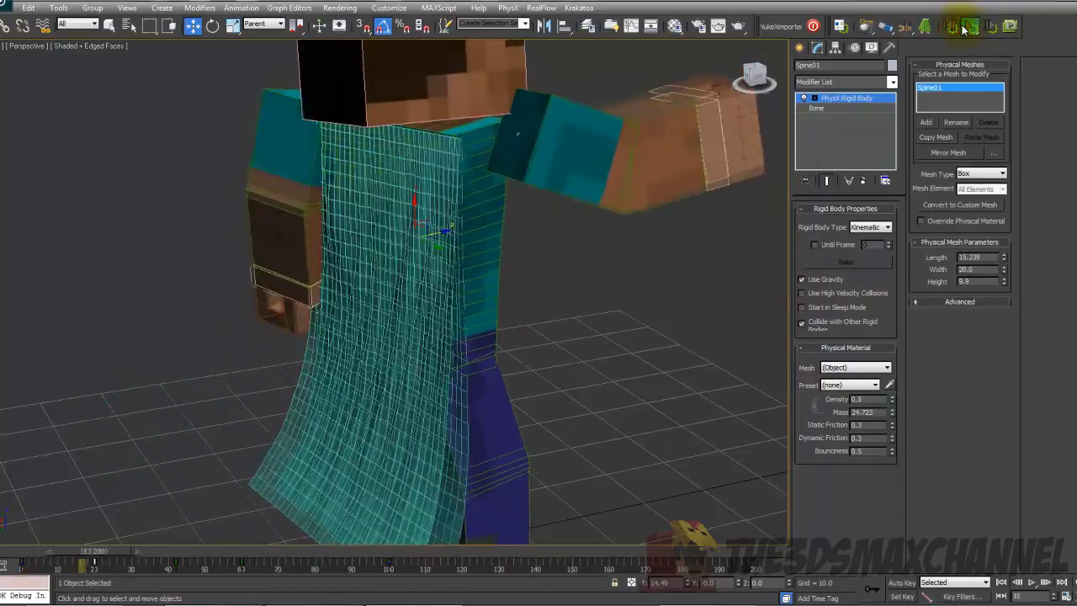
pyautogui.click(952, 27)
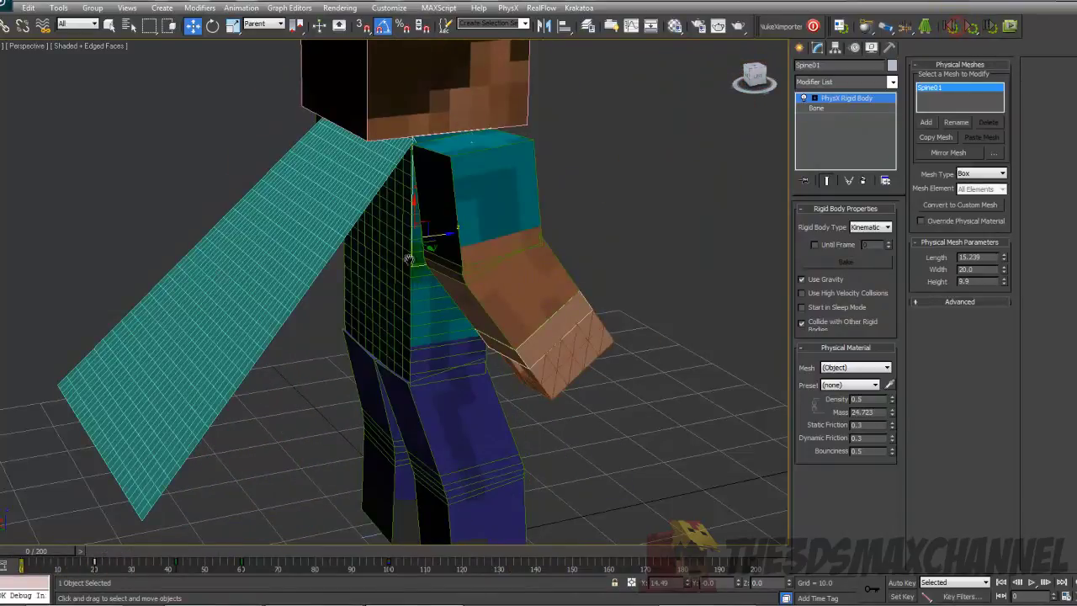
# Step: Reselect the lower spine bone, Spine00, and enlarge its box mesh to width 22 and height 12
pyautogui.scroll(3, 412, 259)
pyautogui.moveTo(412, 259); pyautogui.dragTo(421, 206, button='middle')
pyautogui.press('F3')
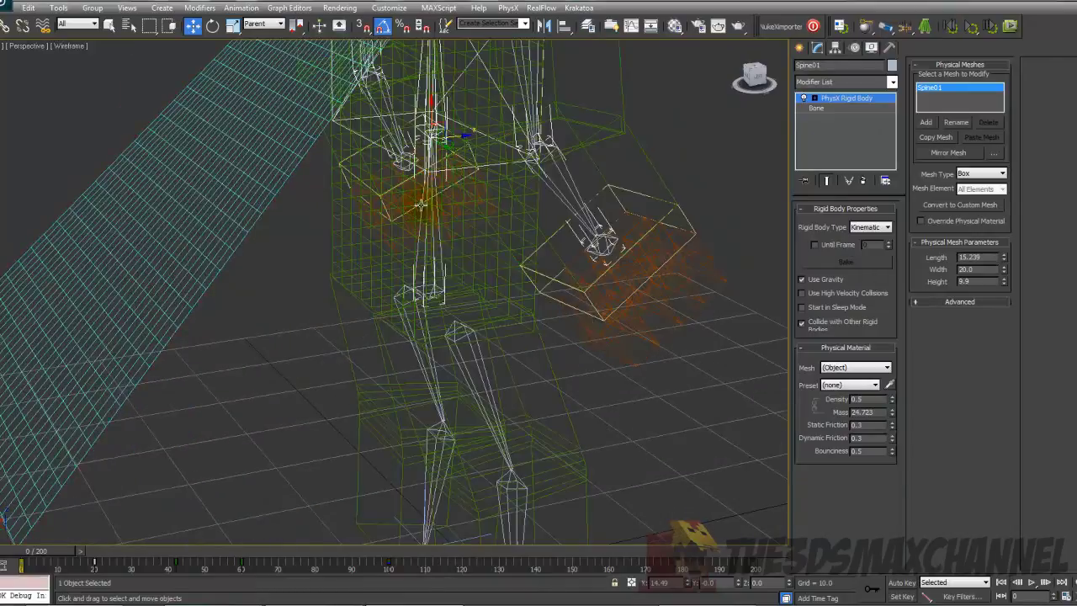
pyautogui.click(427, 266)
pyautogui.press('F3')
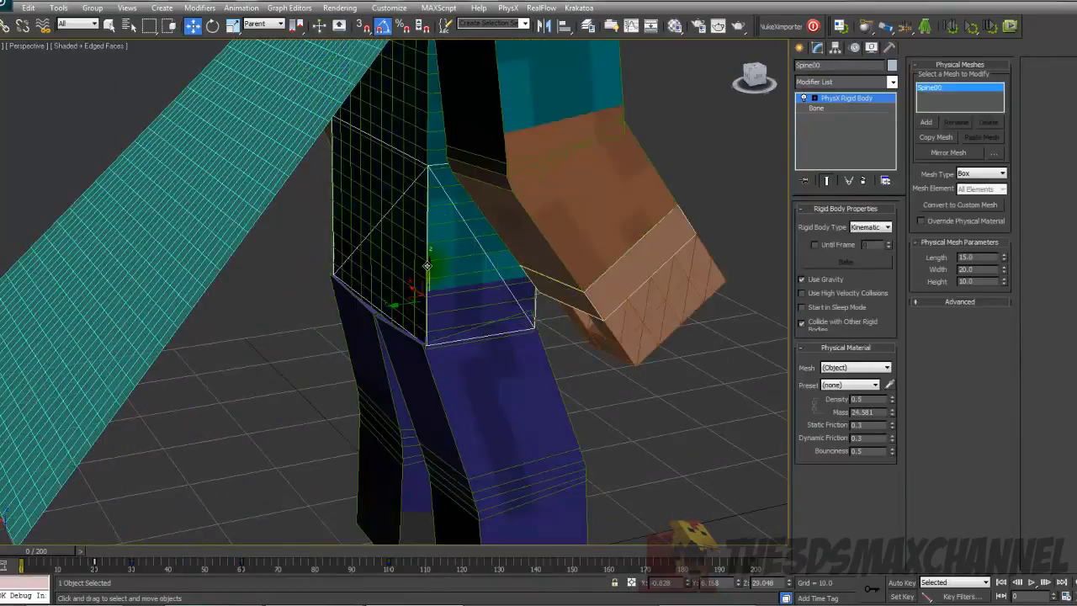
pyautogui.doubleClick(976, 269)
pyautogui.write('22')
pyautogui.press('Return')
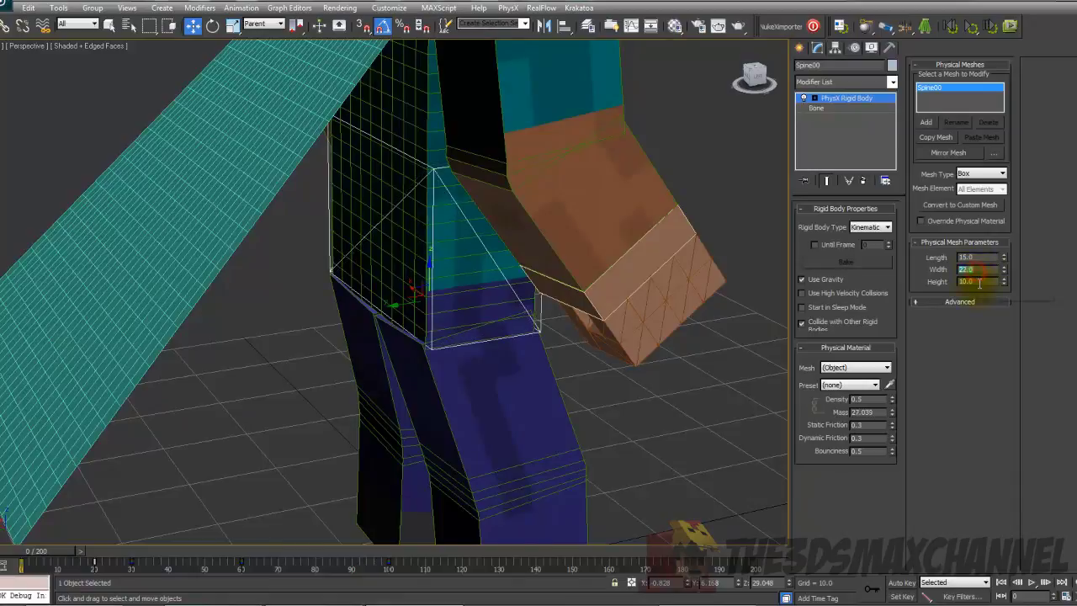
pyautogui.click(979, 284)
pyautogui.write('12')
pyautogui.press('Return')
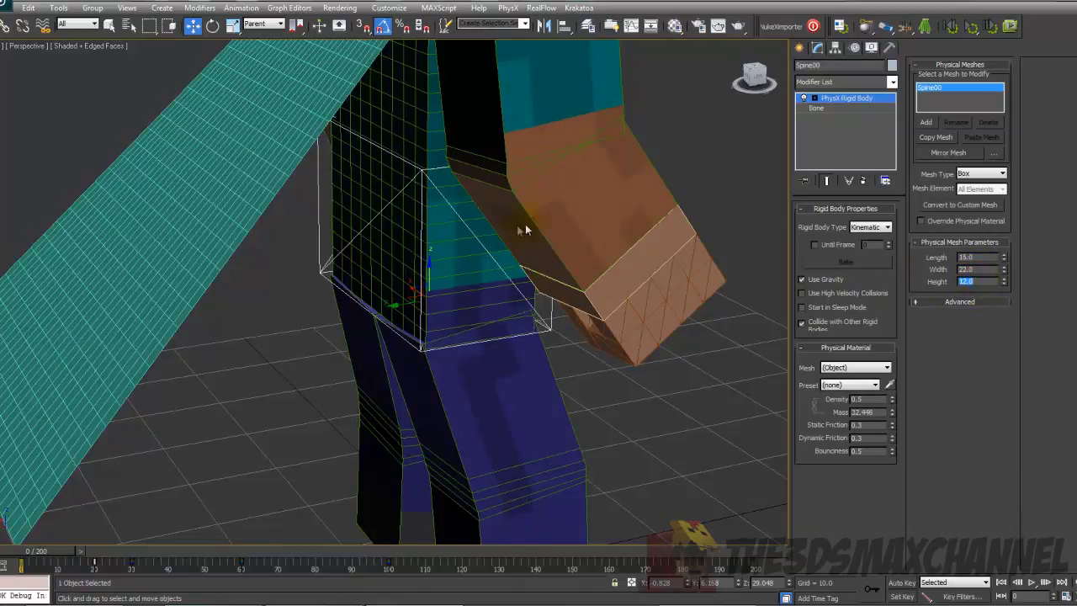
# Step: Simulate the cape against the enlarged lower spine box and turn off the edged-faces display
pyautogui.scroll(-3, 525, 224)
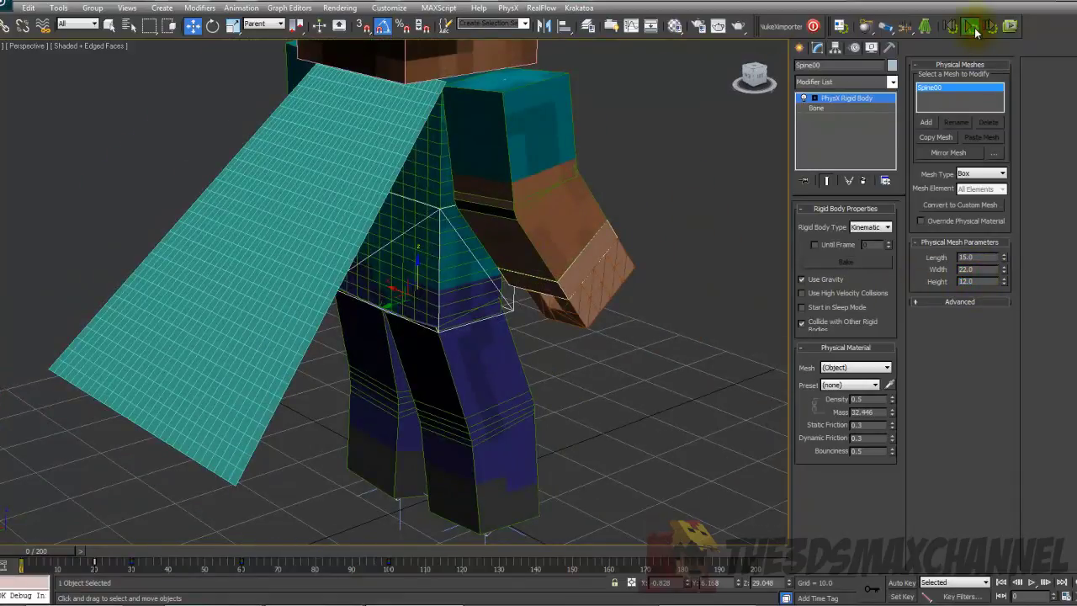
pyautogui.click(973, 28)
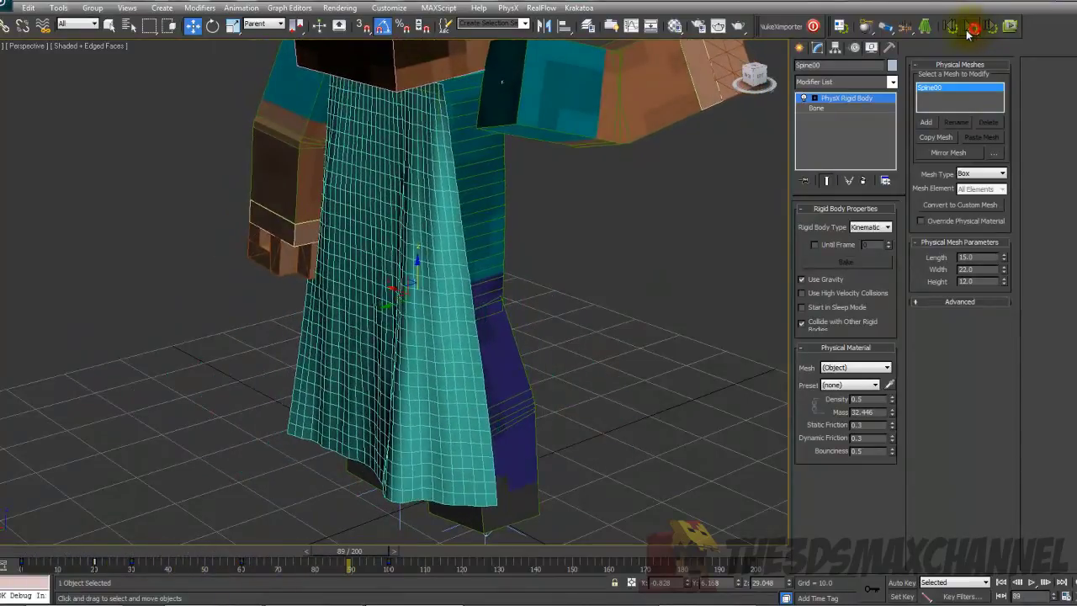
pyautogui.press('F4')
# Step: Select the right upper leg bone, Right Leg02, and make it a kinematic rigid body
pyautogui.press('F3')
pyautogui.click(459, 353)
pyautogui.press('F3')
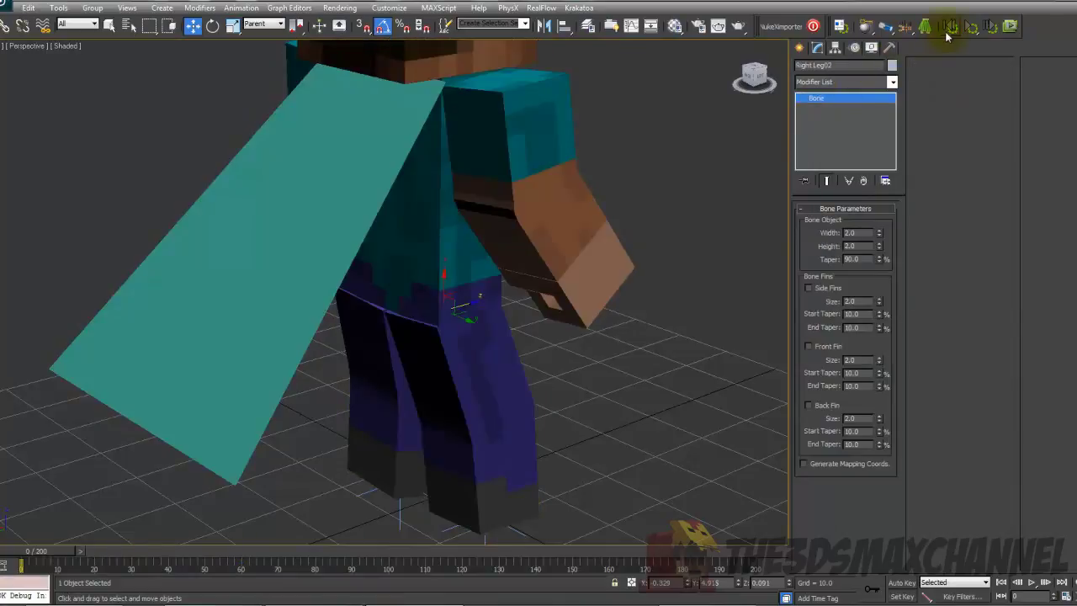
pyautogui.click(865, 26)
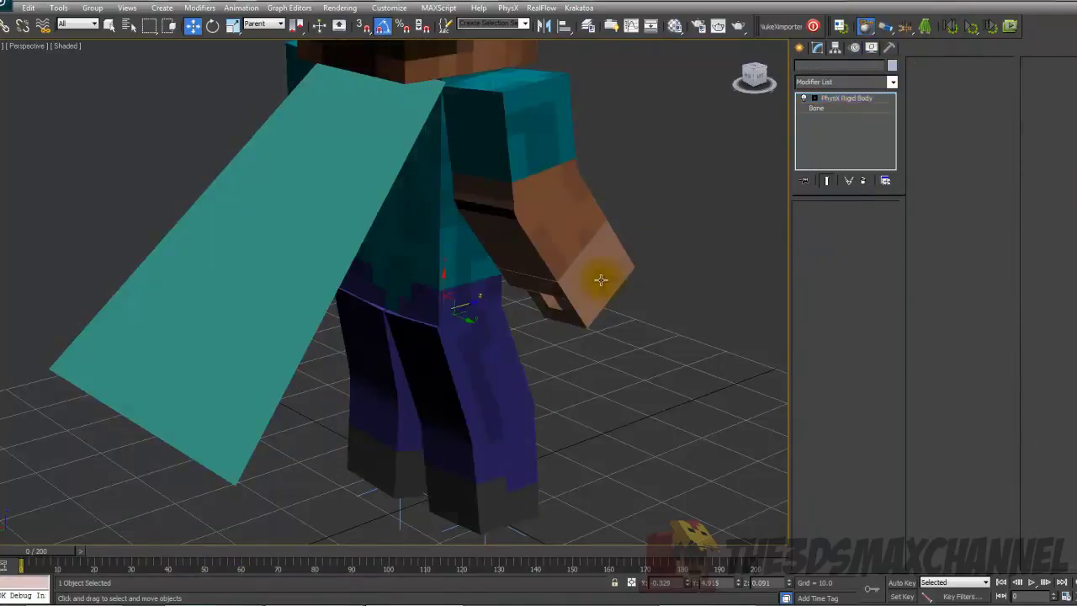
pyautogui.press('F3')
pyautogui.scroll(3, 623, 240)
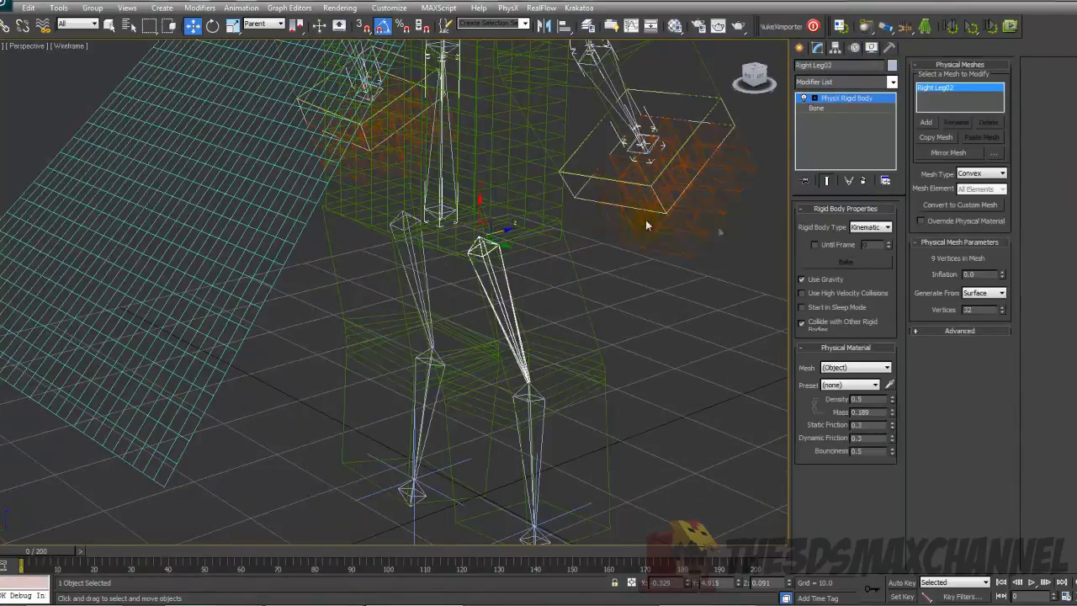
# Step: Set the right upper leg bone's physical mesh type to Box and the reference coordinate system to Local
pyautogui.click(981, 173)
pyautogui.click(976, 181)
pyautogui.moveTo(364, 145); pyautogui.dragTo(333, 124, button='middle')
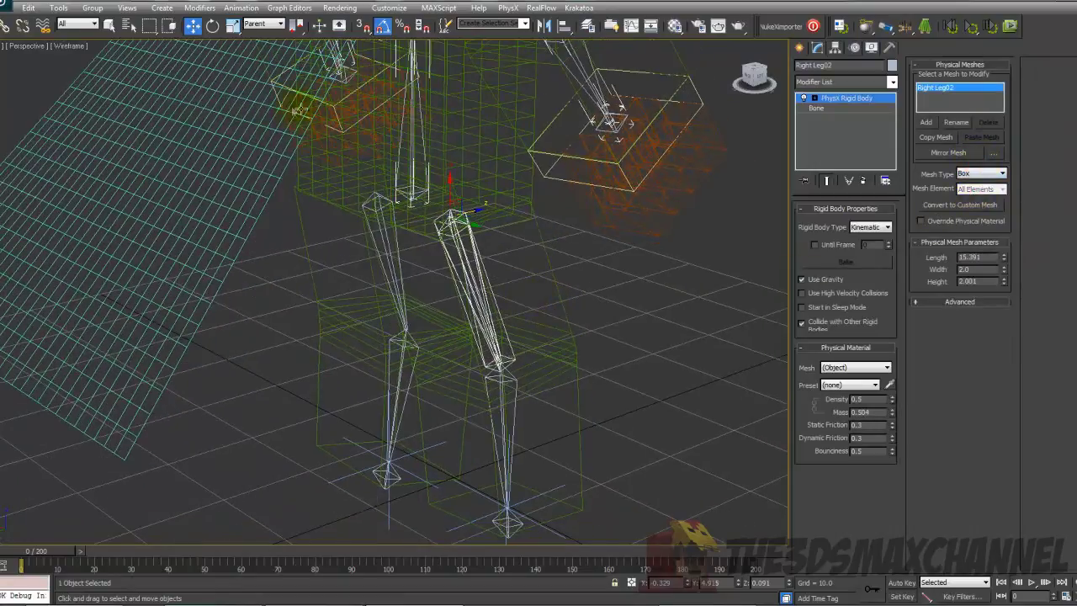
pyautogui.click(263, 23)
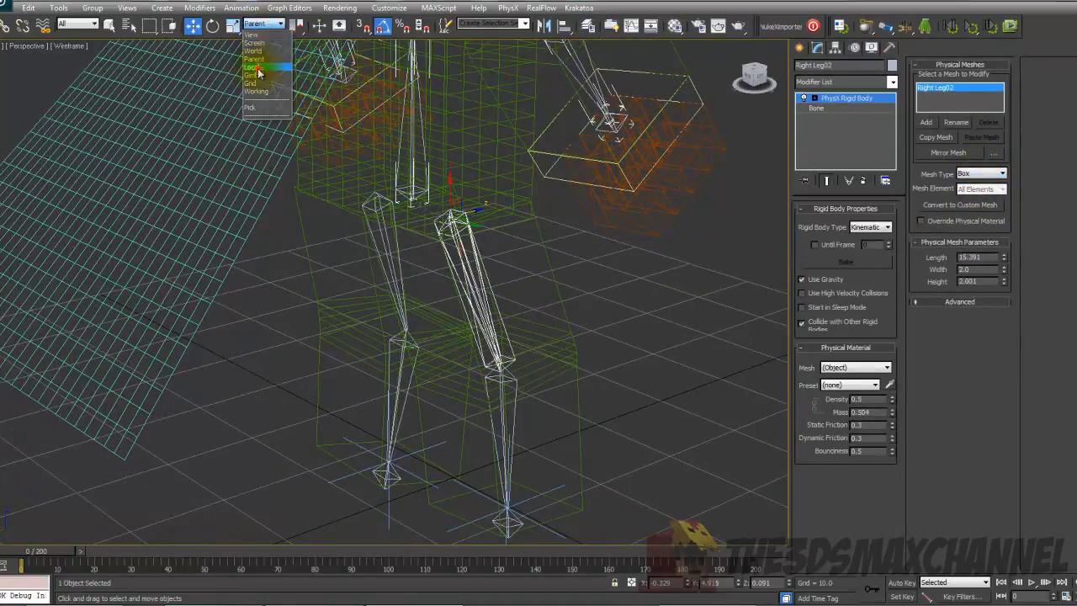
pyautogui.click(257, 69)
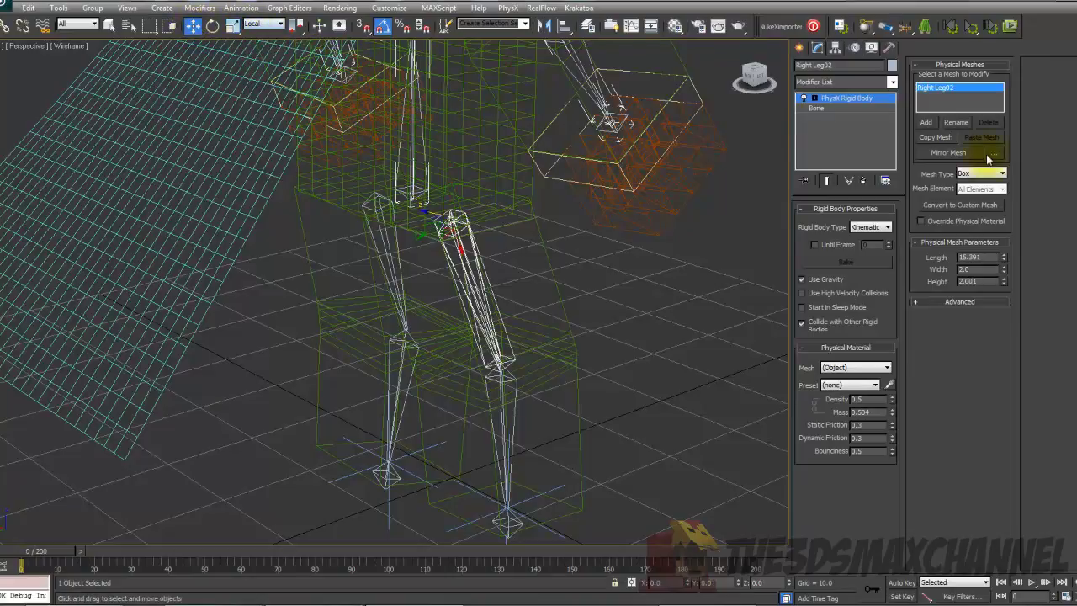
# Step: Set the right upper leg bone's box mesh to width 10 and height 10
pyautogui.doubleClick(980, 270)
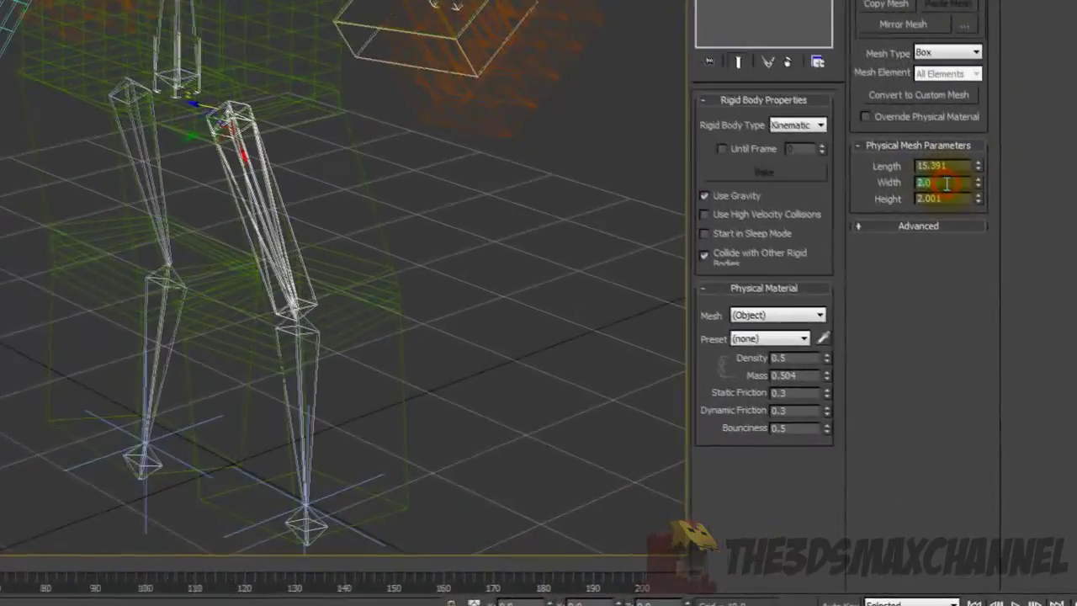
pyautogui.write('10')
pyautogui.press('Return')
pyautogui.doubleClick(945, 200)
pyautogui.write('10')
pyautogui.press('Return')
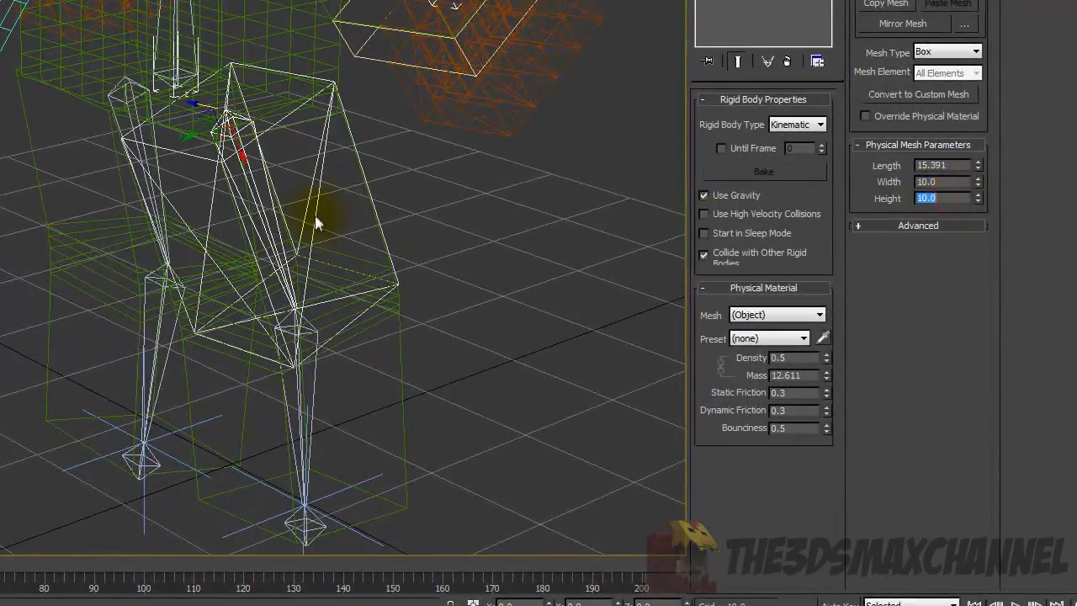
# Step: Move the right upper leg bone's box mesh up toward the hip with its mesh transform
pyautogui.keyDown('alt'); pyautogui.moveTo(322, 185); pyautogui.dragTo(382, 149, button='middle'); pyautogui.keyUp('alt')
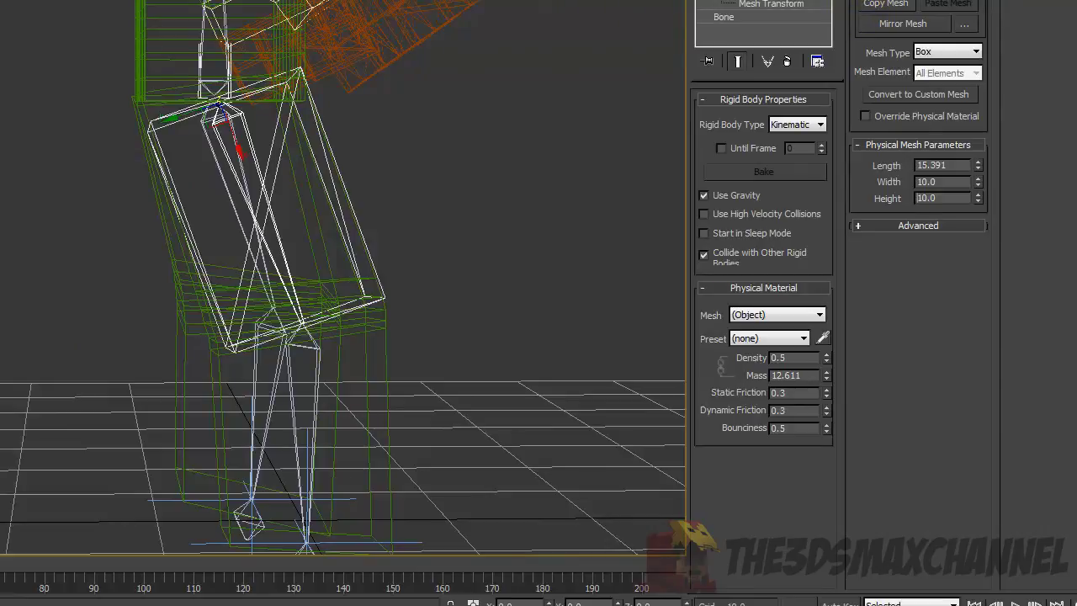
pyautogui.click(739, 5)
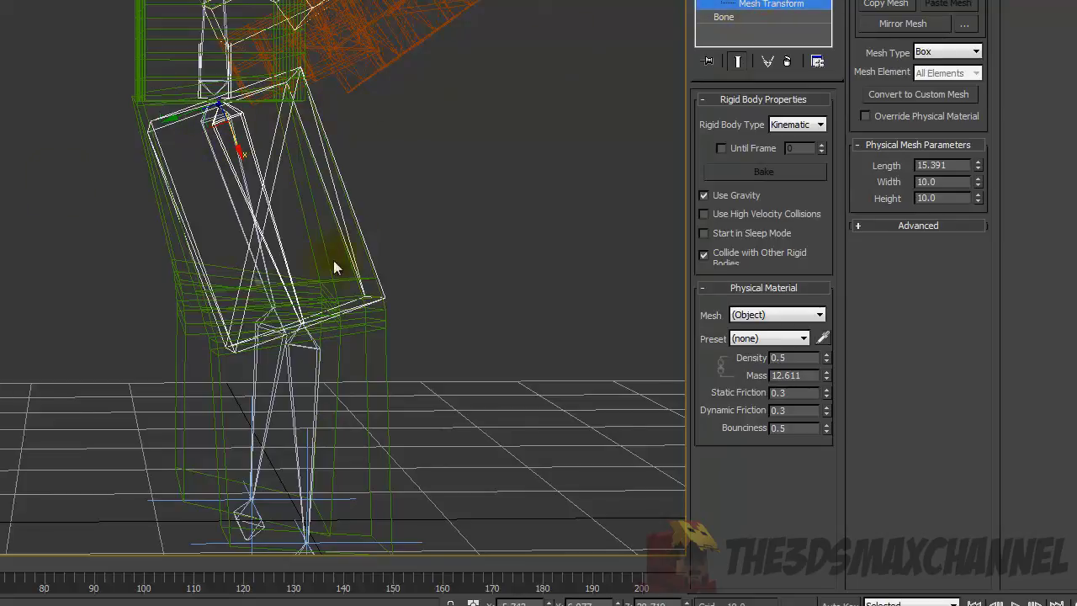
pyautogui.moveTo(227, 131); pyautogui.dragTo(221, 104)
pyautogui.keyDown('alt'); pyautogui.moveTo(219, 102); pyautogui.dragTo(218, 111, button='middle'); pyautogui.keyUp('alt')
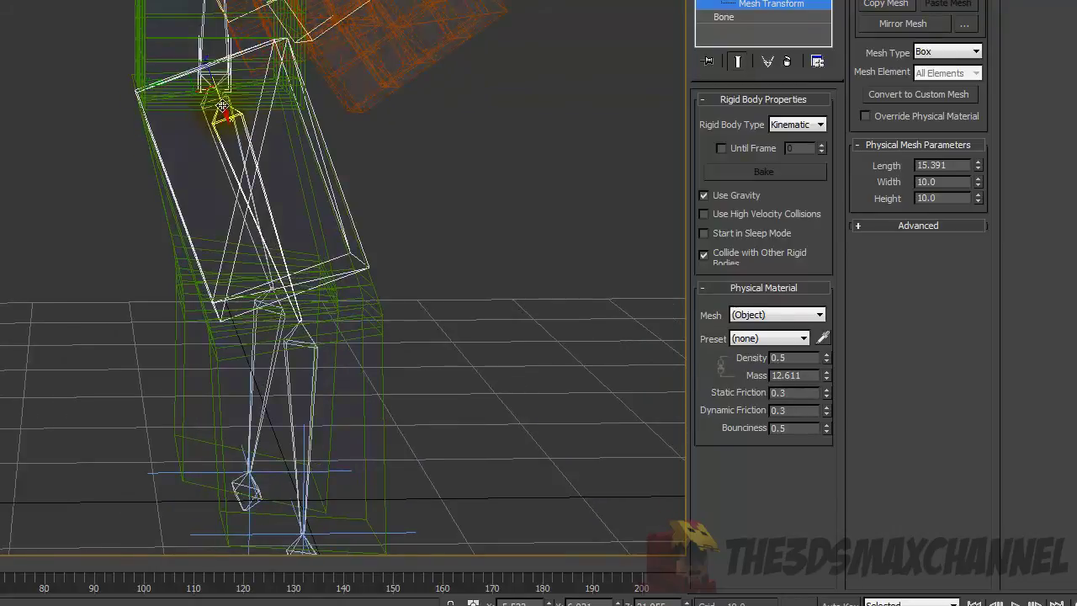
# Step: Switch to shaded display, set the right upper leg's box mesh length to 18, and return to the rigid body's main level
pyautogui.press('F3')
pyautogui.moveTo(973, 153); pyautogui.dragTo(969, 154)
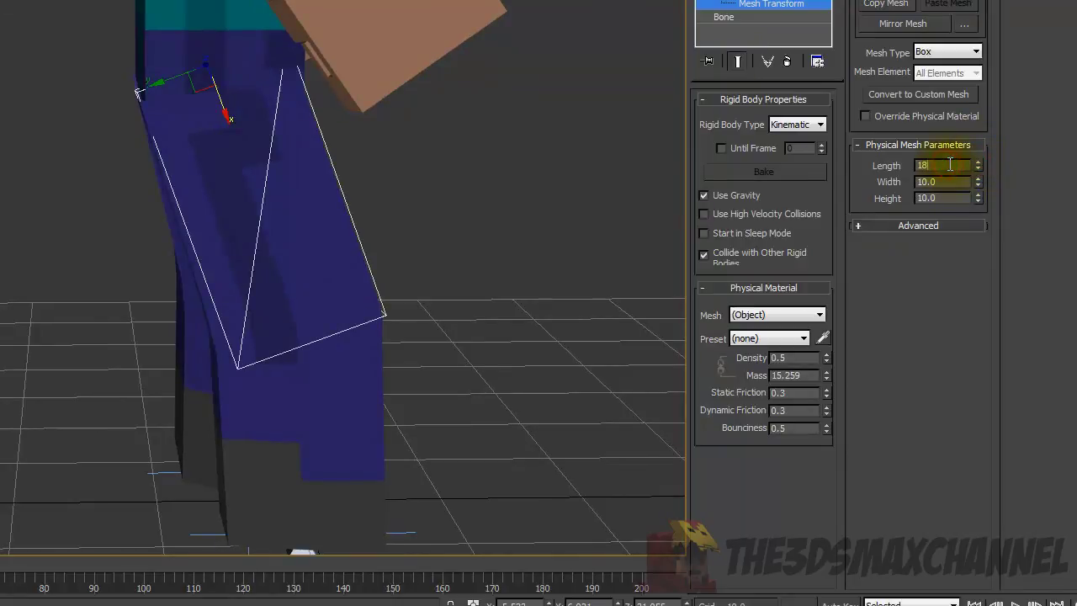
pyautogui.press('Return')
pyautogui.click(841, 98)
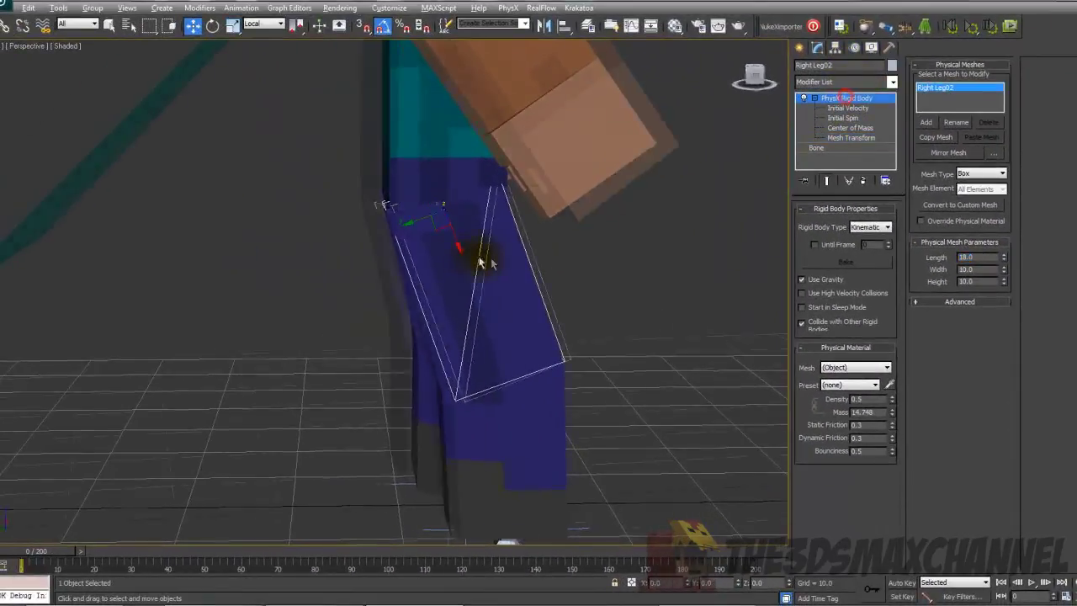
# Step: Simulate the cape against the right upper leg's lengthened box mesh, inspect the collision, and reset the simulation
pyautogui.keyDown('alt'); pyautogui.moveTo(481, 262); pyautogui.dragTo(551, 282, button='middle'); pyautogui.keyUp('alt')
pyautogui.click(970, 26)
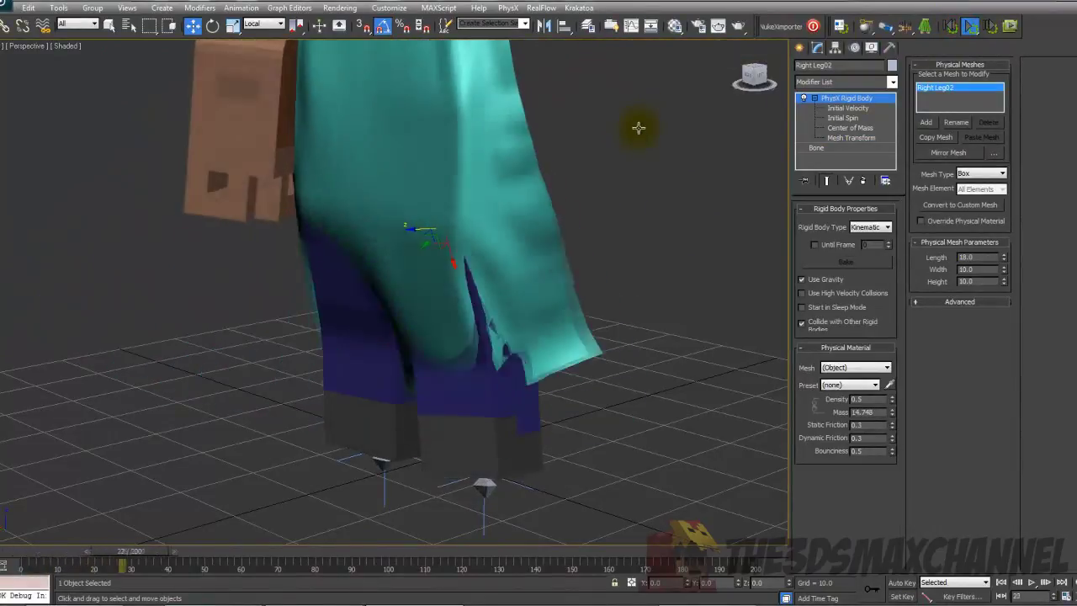
pyautogui.keyDown('alt'); pyautogui.moveTo(487, 203); pyautogui.dragTo(450, 229, button='middle'); pyautogui.keyUp('alt')
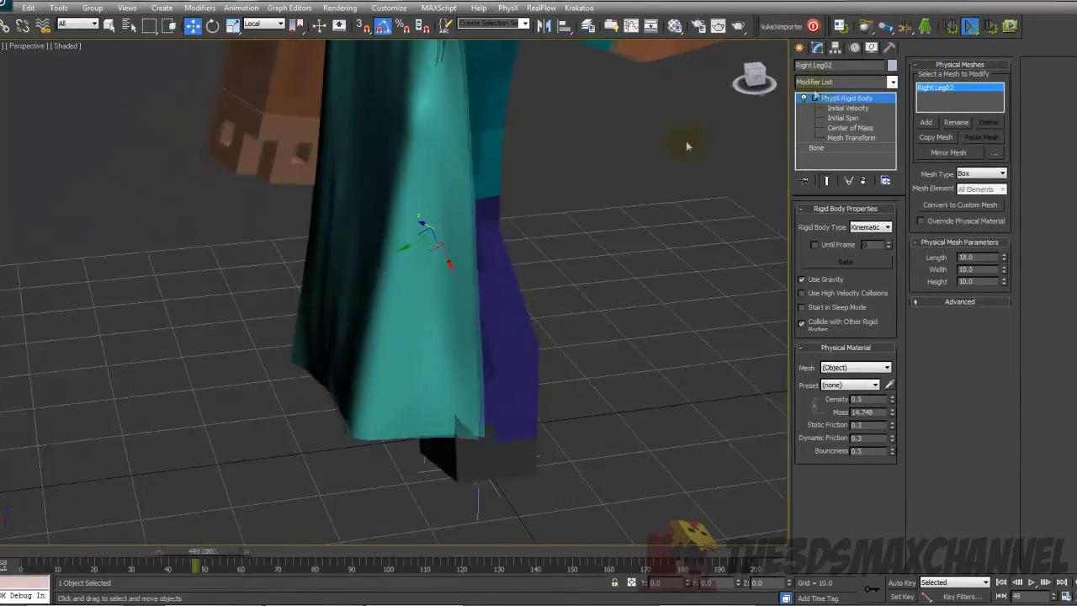
pyautogui.click(951, 26)
# Step: Turn the edged-faces display back on, run the cape simulation on the whole character, and reset it
pyautogui.press('F3')
pyautogui.scroll(-5, 414, 194)
pyautogui.press('F3')
pyautogui.press('F4')
pyautogui.scroll(2, 414, 194)
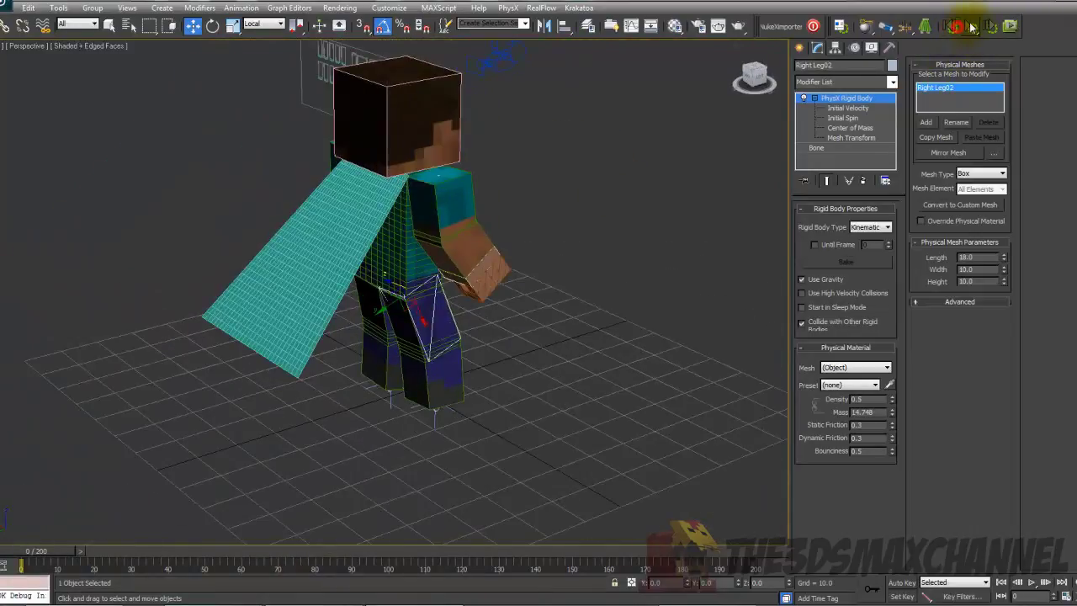
pyautogui.click(972, 26)
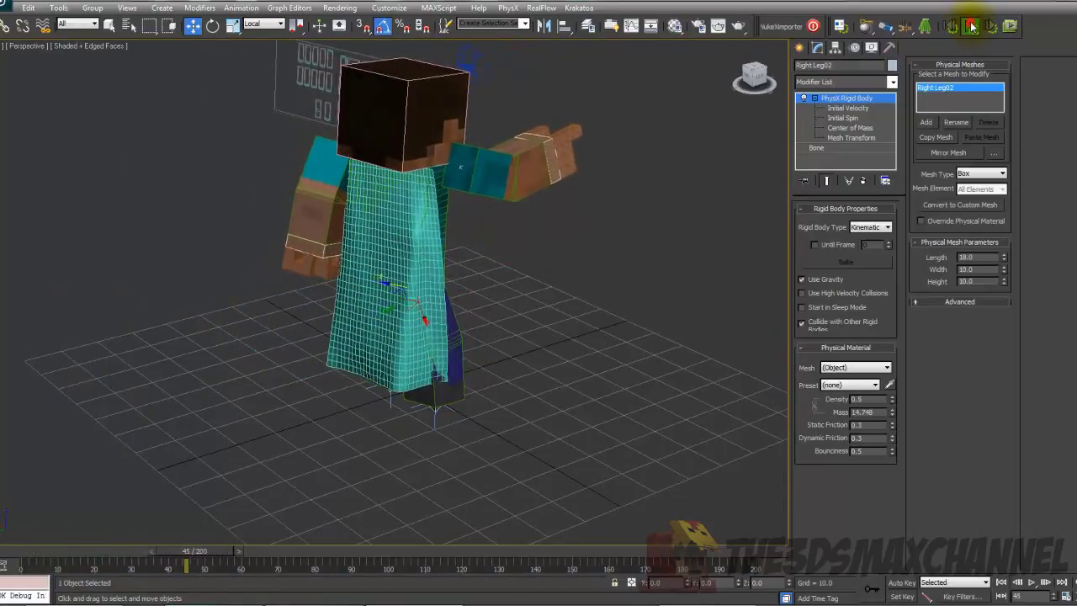
pyautogui.click(952, 27)
# Step: Select the cape and widen the parameter area so all of its APEX Clothing settings, including baking, fit on screen
pyautogui.scroll(3, 393, 217)
pyautogui.click(320, 216)
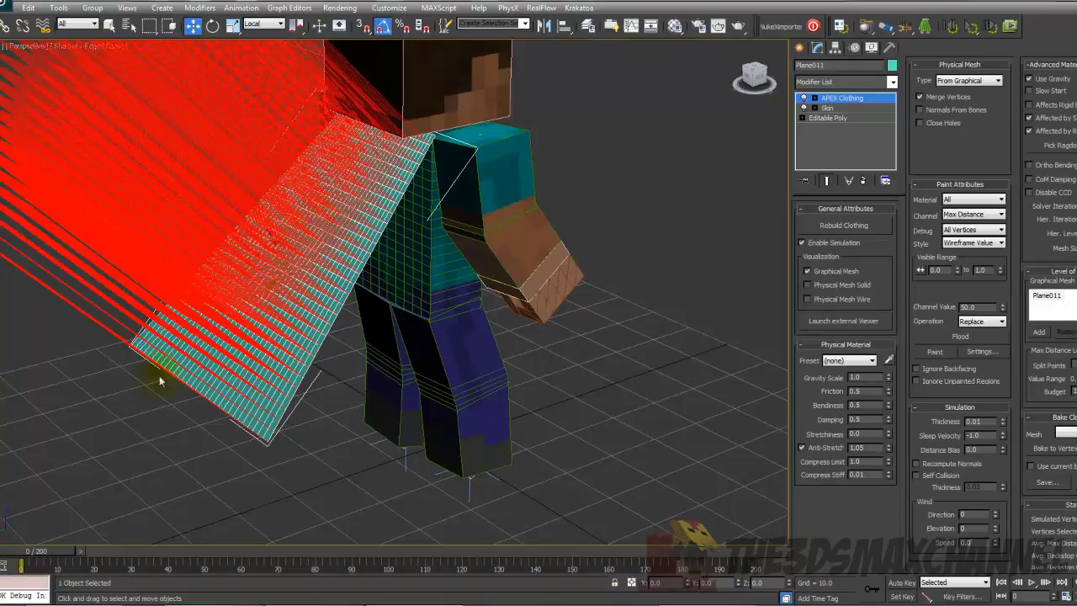
pyautogui.moveTo(35, 549); pyautogui.dragTo(8, 565)
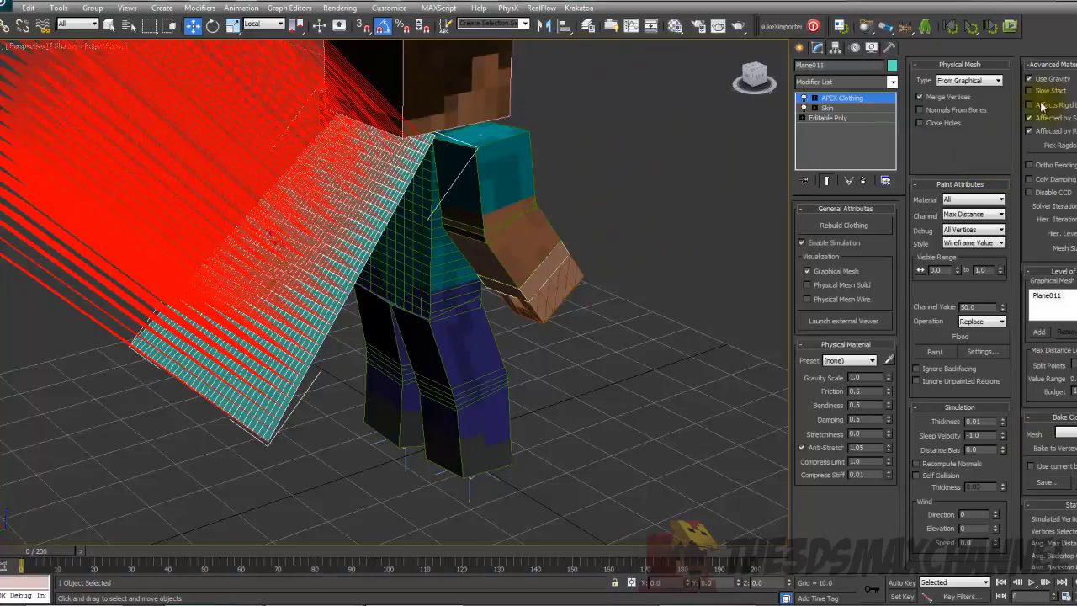
pyautogui.moveTo(789, 128); pyautogui.dragTo(731, 134)
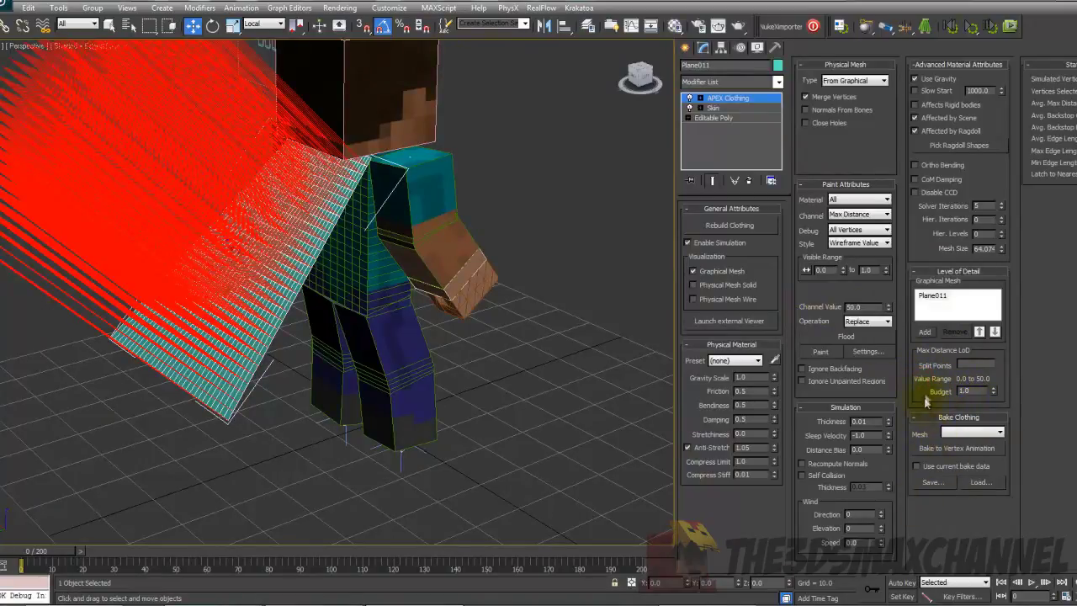
# Step: Preview the selected cape's simulation from a side angle, and reset it to the first frame
pyautogui.scroll(-5, 337, 232)
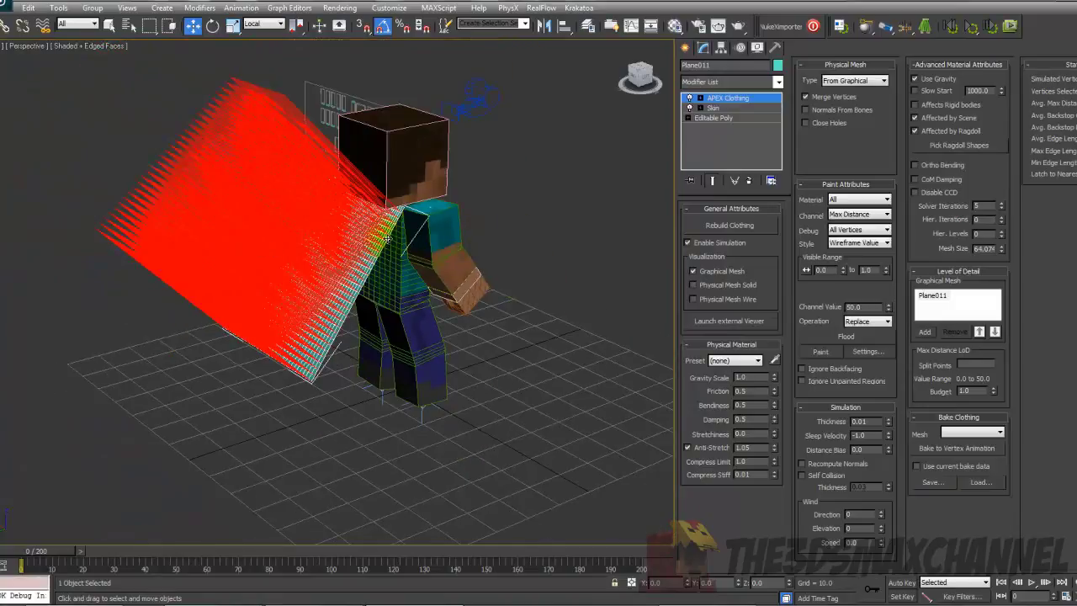
pyautogui.scroll(5, 392, 239)
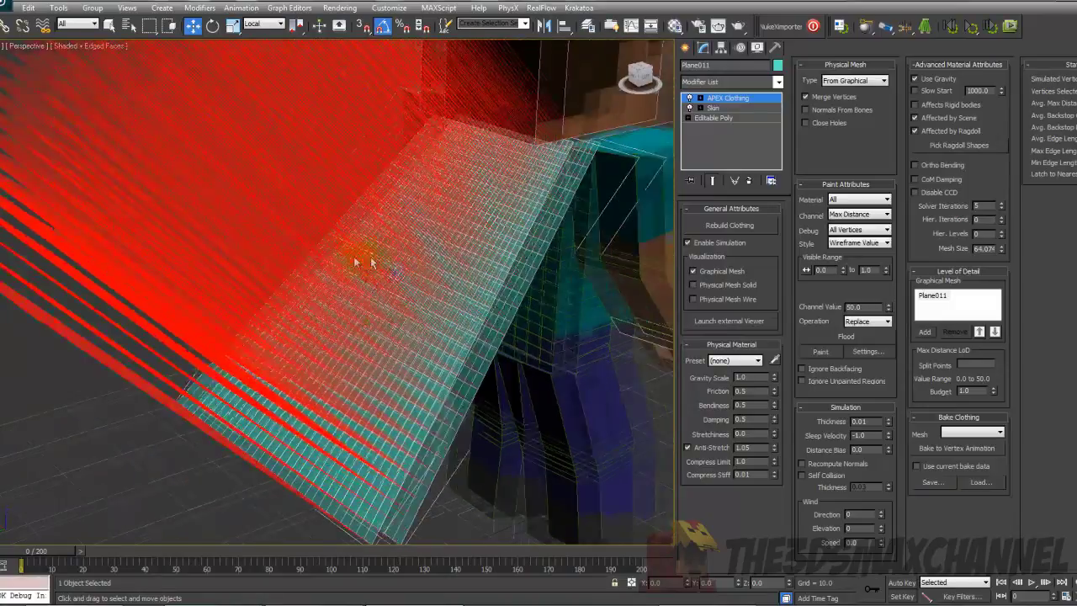
pyautogui.scroll(-5, 365, 255)
pyautogui.keyDown('alt'); pyautogui.moveTo(495, 284); pyautogui.dragTo(459, 268, button='middle'); pyautogui.keyUp('alt')
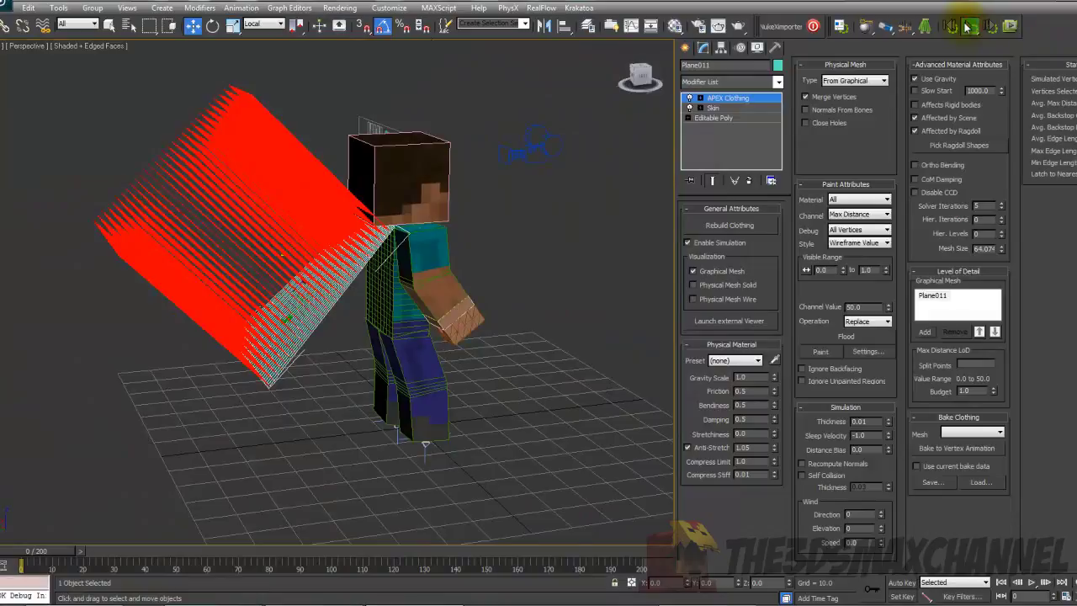
pyautogui.click(968, 28)
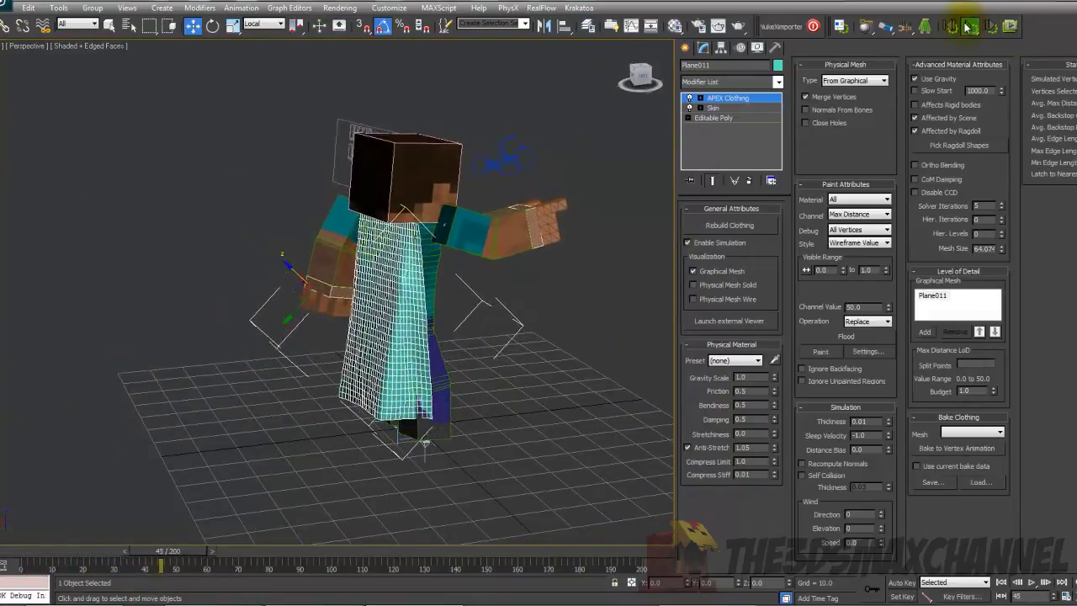
pyautogui.click(949, 29)
# Step: Bake the cape's clothing simulation to vertex animation
pyautogui.keyDown('alt'); pyautogui.moveTo(588, 321); pyautogui.dragTo(511, 284, button='middle'); pyautogui.keyUp('alt')
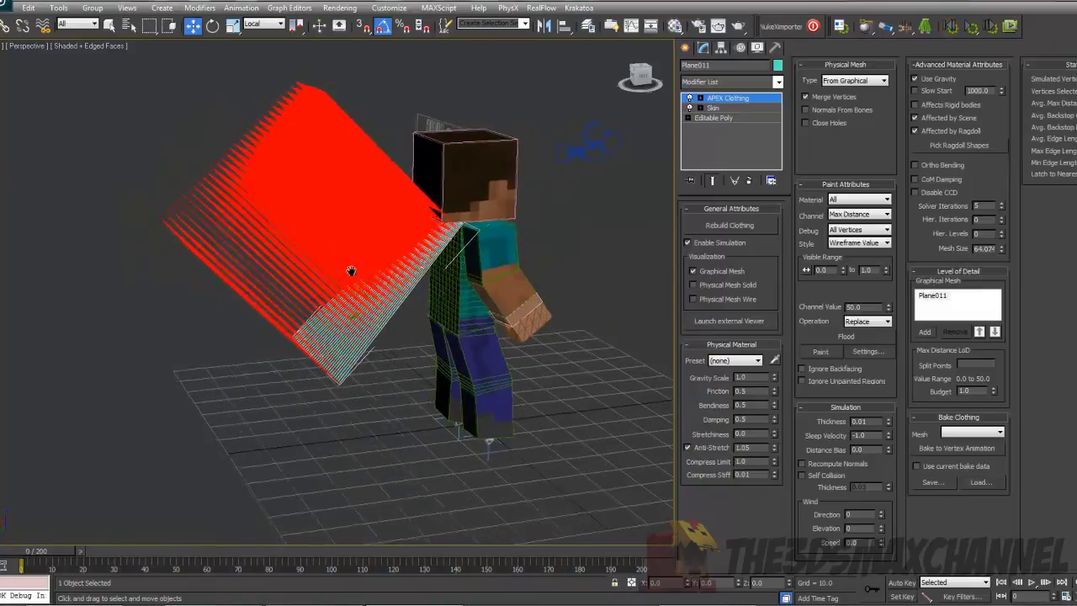
pyautogui.moveTo(351, 271); pyautogui.dragTo(314, 230, button='middle')
pyautogui.scroll(4, 413, 336)
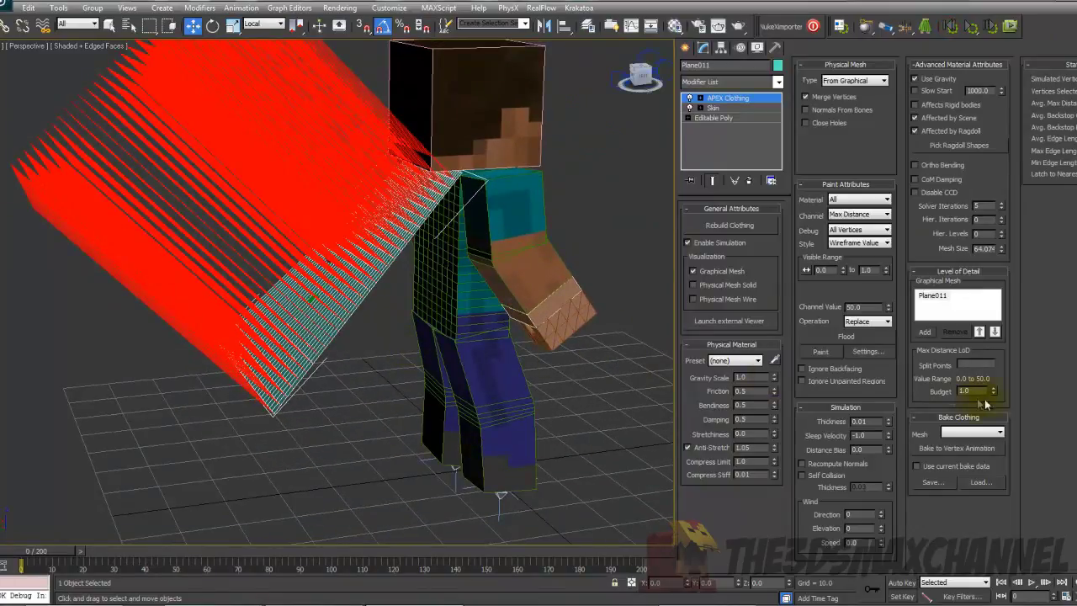
pyautogui.click(999, 434)
pyautogui.click(990, 432)
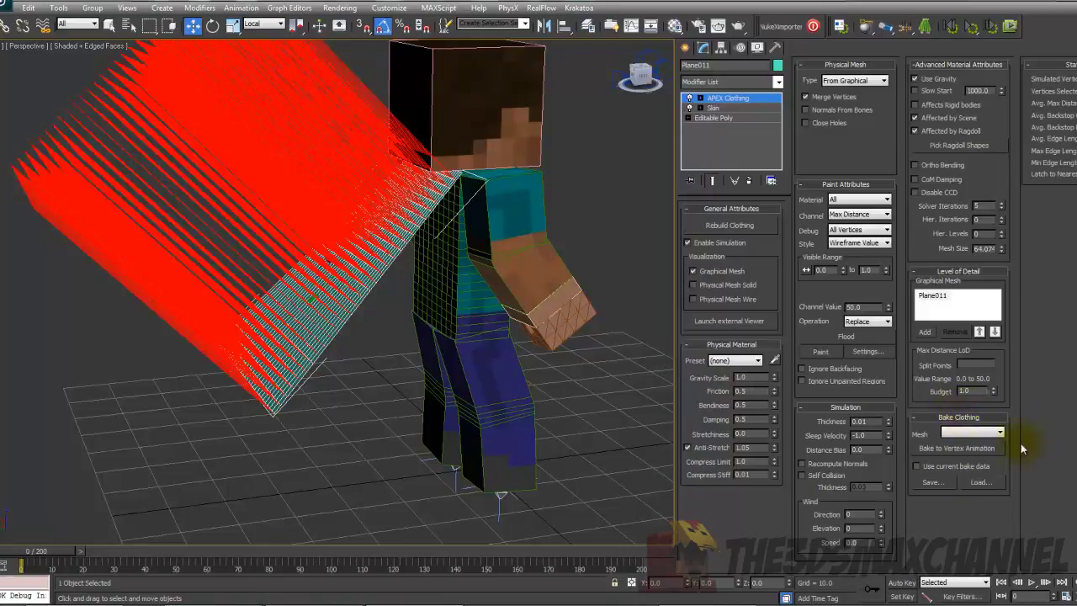
pyautogui.moveTo(368, 263); pyautogui.dragTo(412, 226, button='middle')
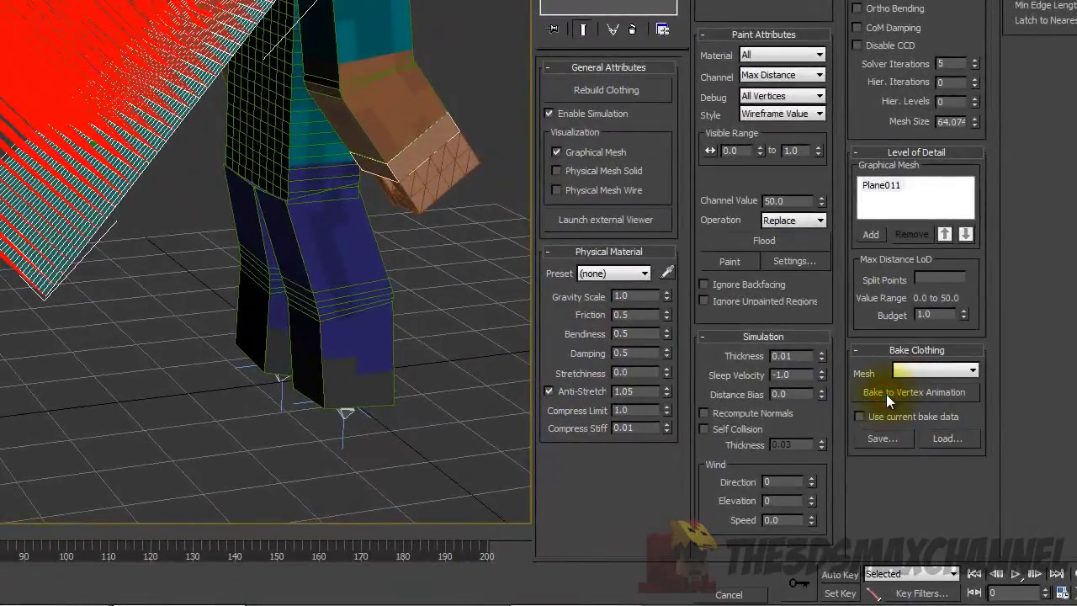
pyautogui.click(886, 394)
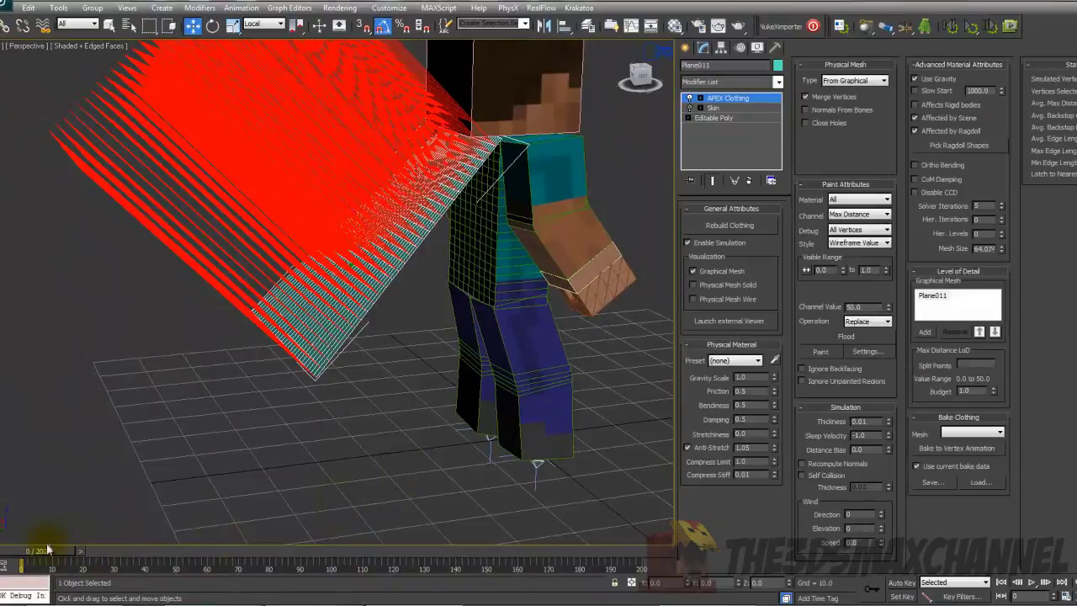
# Step: Scrub through the timeline to check the cape's baked animation, return to frame 0, and reselect the cape's APEX Clothing modifier
pyautogui.moveTo(48, 548); pyautogui.dragTo(4, 579)
pyautogui.press('w')
pyautogui.click(713, 131)
pyautogui.scroll(-3, 275, 430)
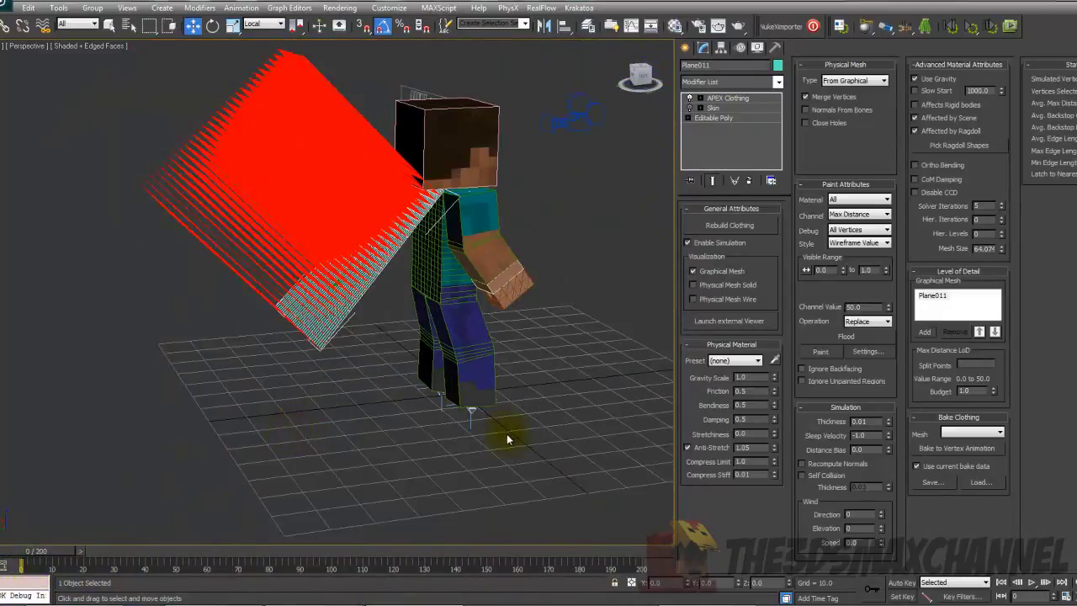
pyautogui.moveTo(492, 425); pyautogui.dragTo(476, 429, button='middle')
pyautogui.scroll(3, 474, 428)
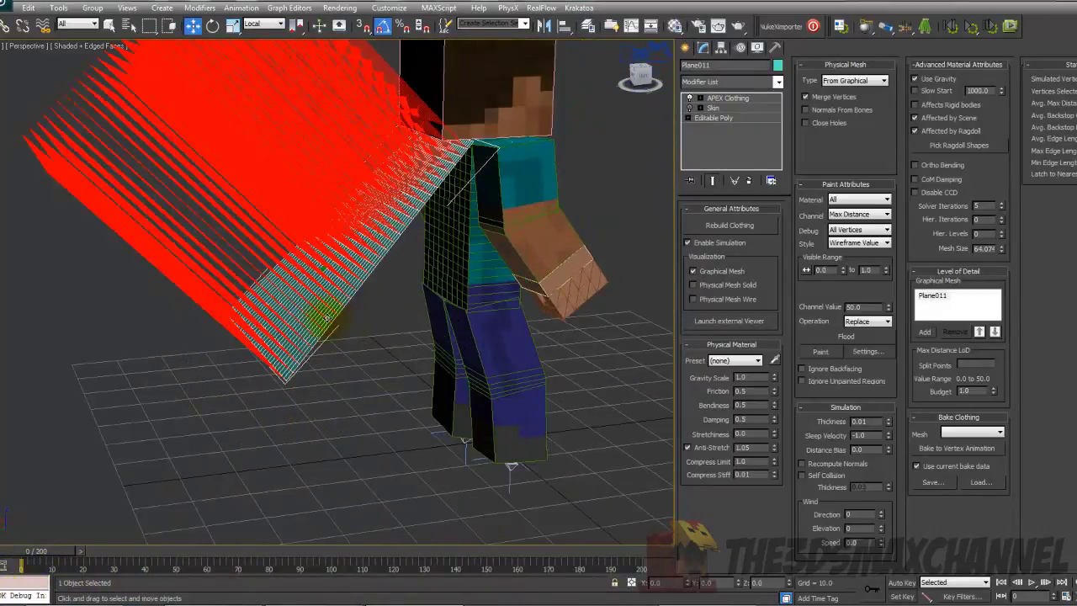
pyautogui.click(324, 312)
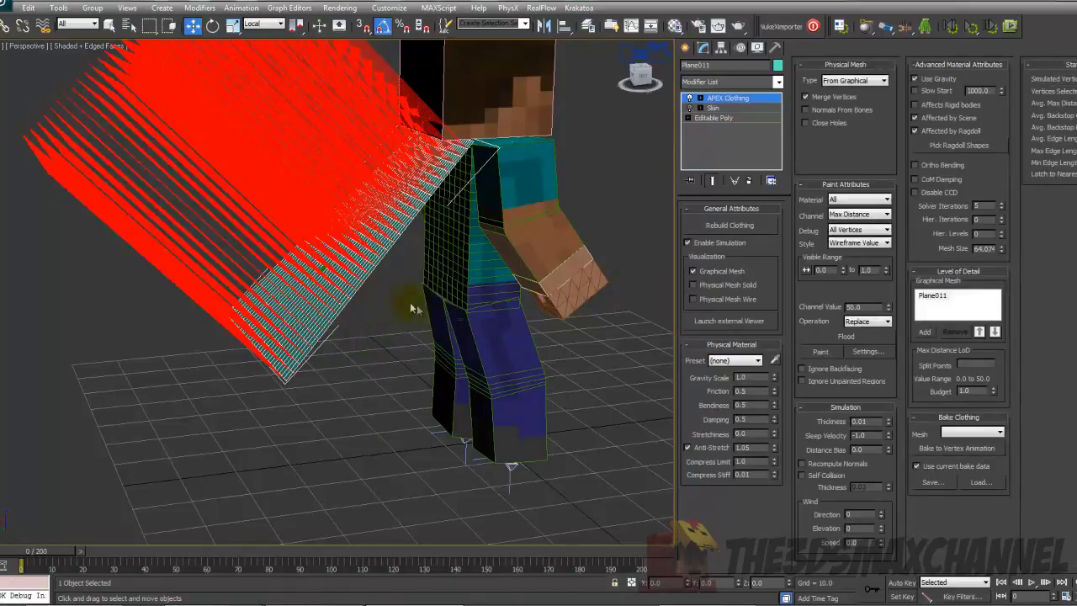
pyautogui.scroll(3, 387, 370)
pyautogui.moveTo(389, 370)
pyautogui.keyDown('alt'); pyautogui.mouseDown(button='middle')
pyautogui.moveTo(441, 426)
pyautogui.moveTo(441, 341)
pyautogui.moveTo(399, 380)
pyautogui.mouseUp(button='middle'); pyautogui.keyUp('alt')
pyautogui.scroll(-5, 416, 361)
pyautogui.scroll(2, 417, 362)
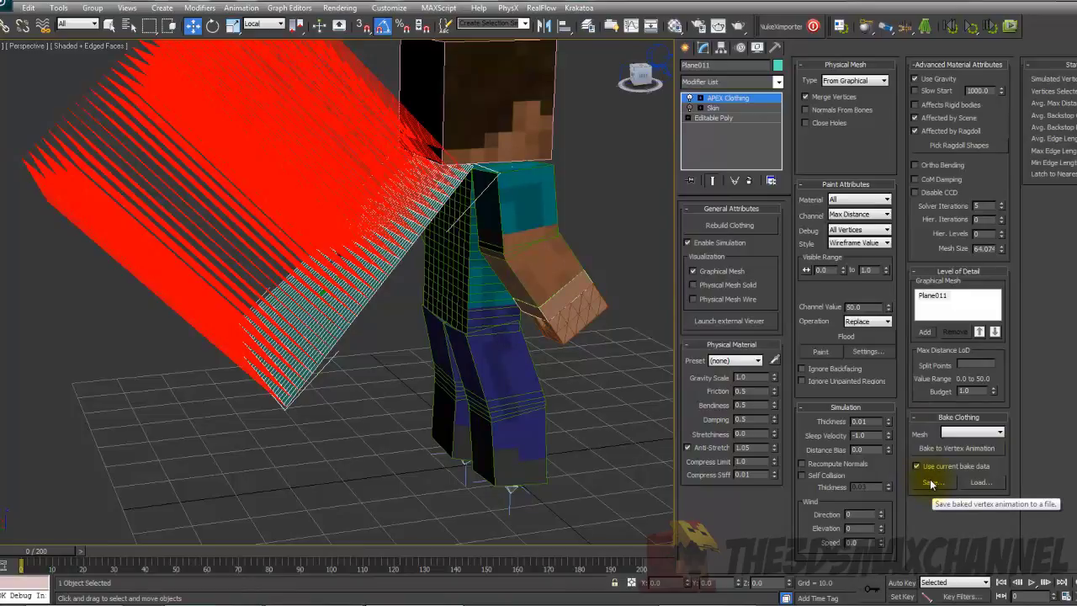
pyautogui.moveTo(357, 319); pyautogui.dragTo(383, 319, button='middle')
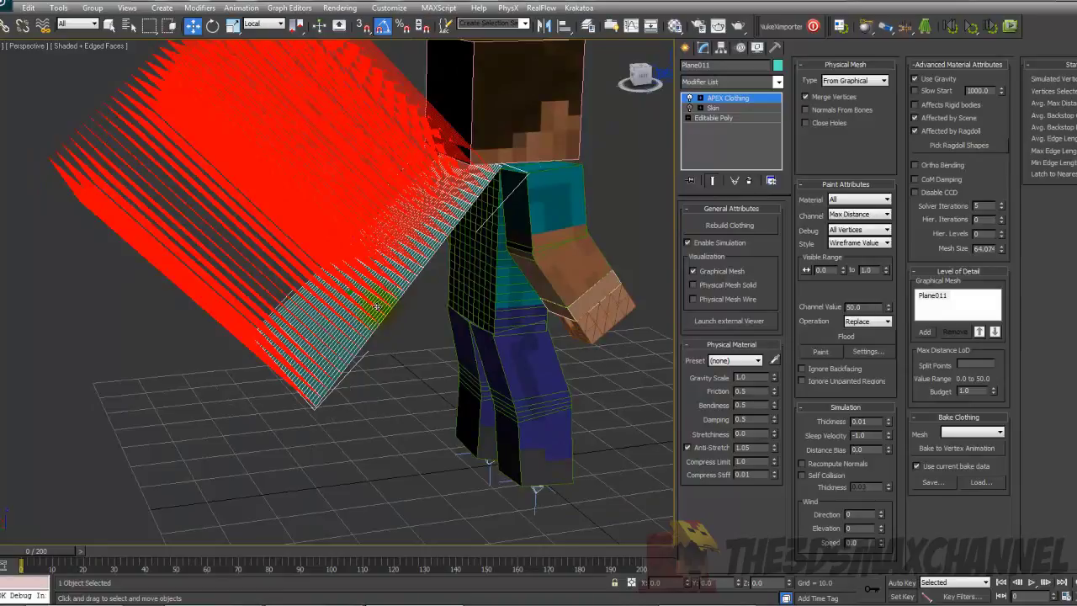
pyautogui.press('F3')
pyautogui.press('F3')
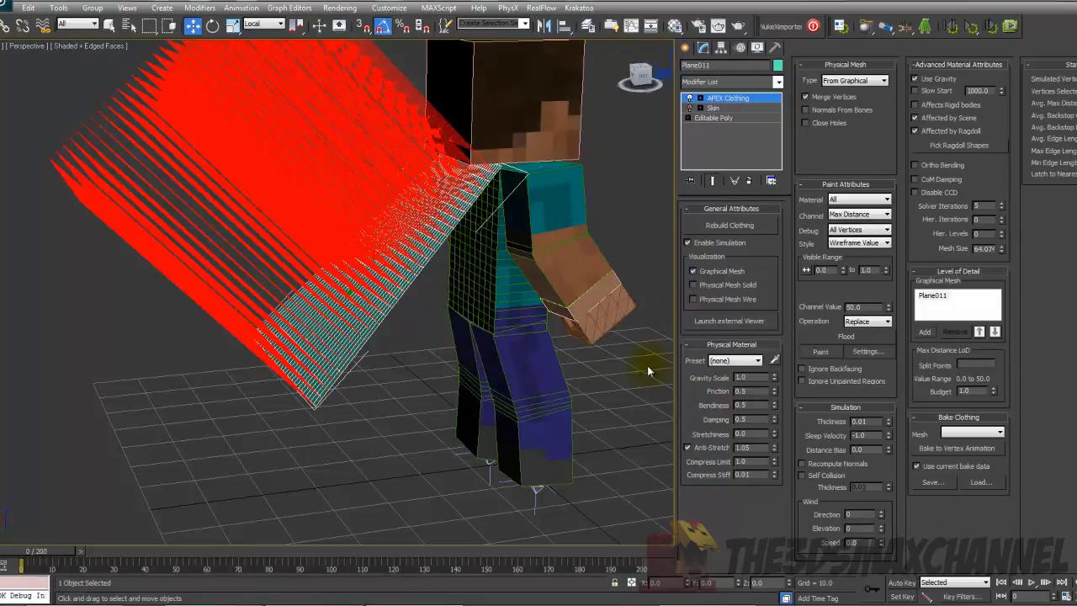
pyautogui.keyDown('alt'); pyautogui.moveTo(585, 357); pyautogui.dragTo(668, 287, button='middle'); pyautogui.keyUp('alt')
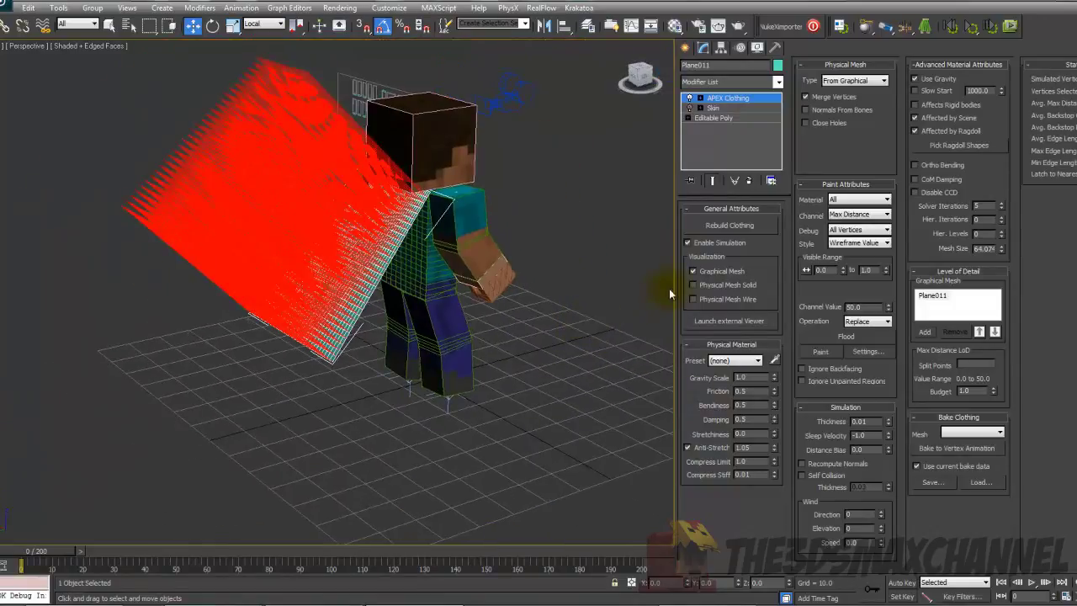
# Step: Restore the narrower parameter area and add a Point Cache (WSM) modifier to the cape above APEX Clothing
pyautogui.moveTo(675, 281); pyautogui.dragTo(949, 313)
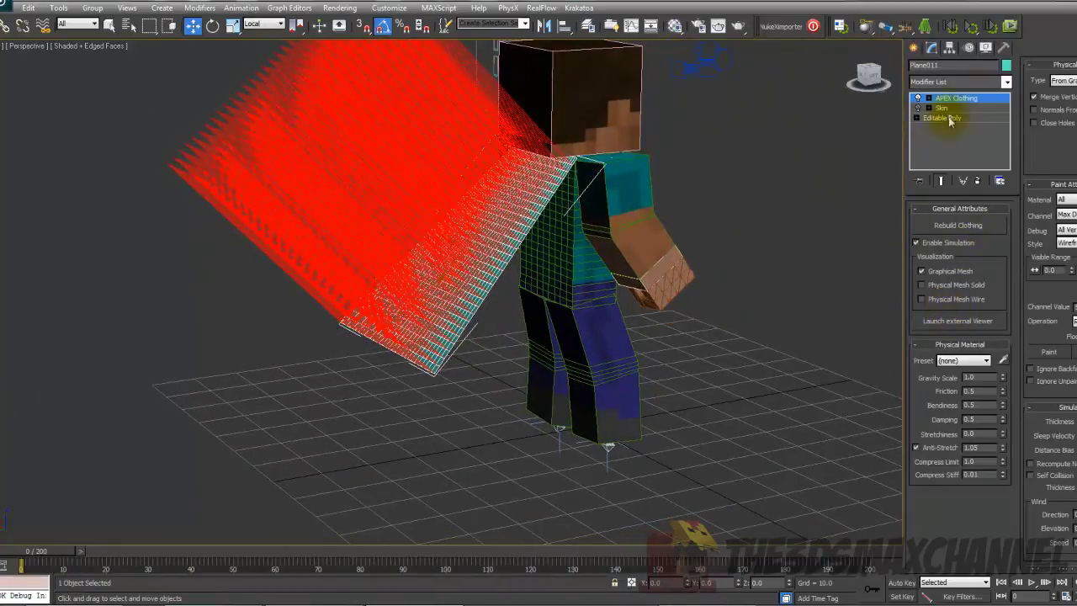
pyautogui.click(945, 81)
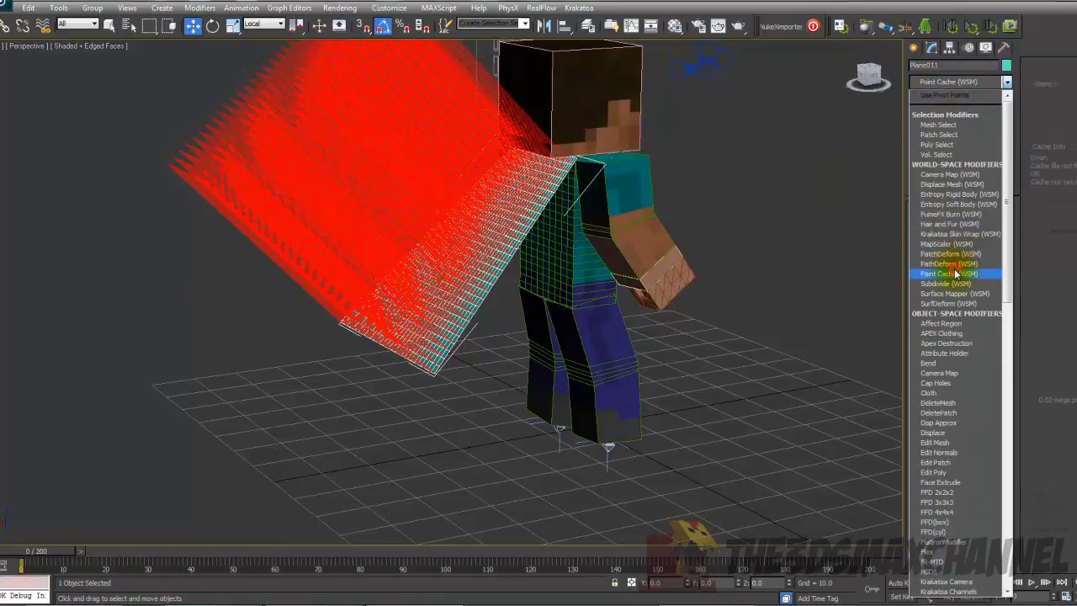
pyautogui.click(956, 274)
pyautogui.keyDown('alt'); pyautogui.moveTo(793, 241); pyautogui.dragTo(777, 235, button='middle'); pyautogui.keyUp('alt')
pyautogui.scroll(3, 778, 236)
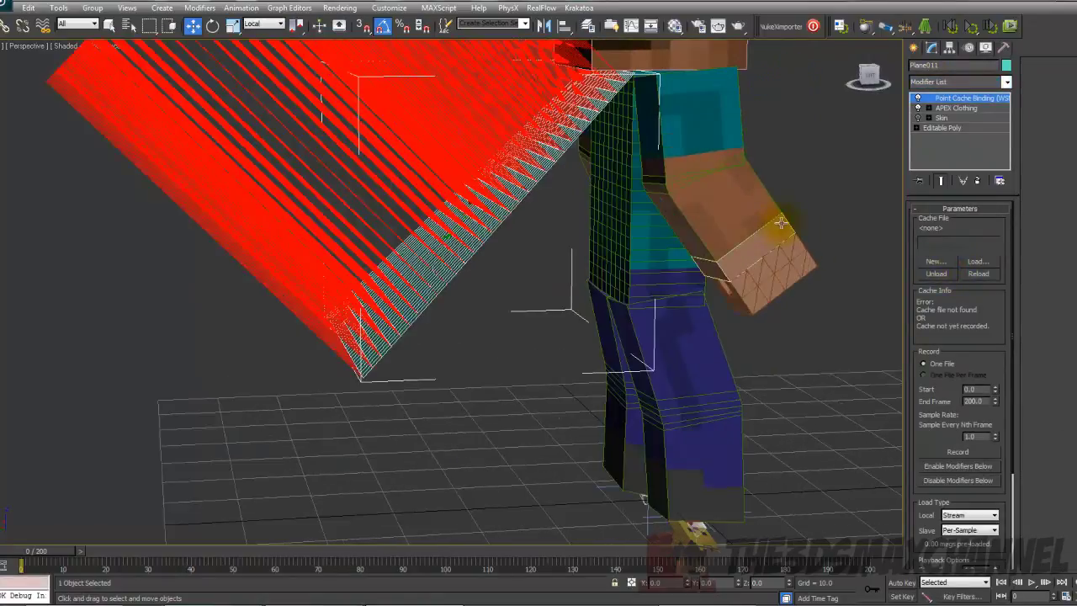
pyautogui.press('F4')
pyautogui.scroll(-3, 779, 222)
pyautogui.keyDown('alt'); pyautogui.moveTo(764, 224); pyautogui.dragTo(778, 226, button='middle'); pyautogui.keyUp('alt')
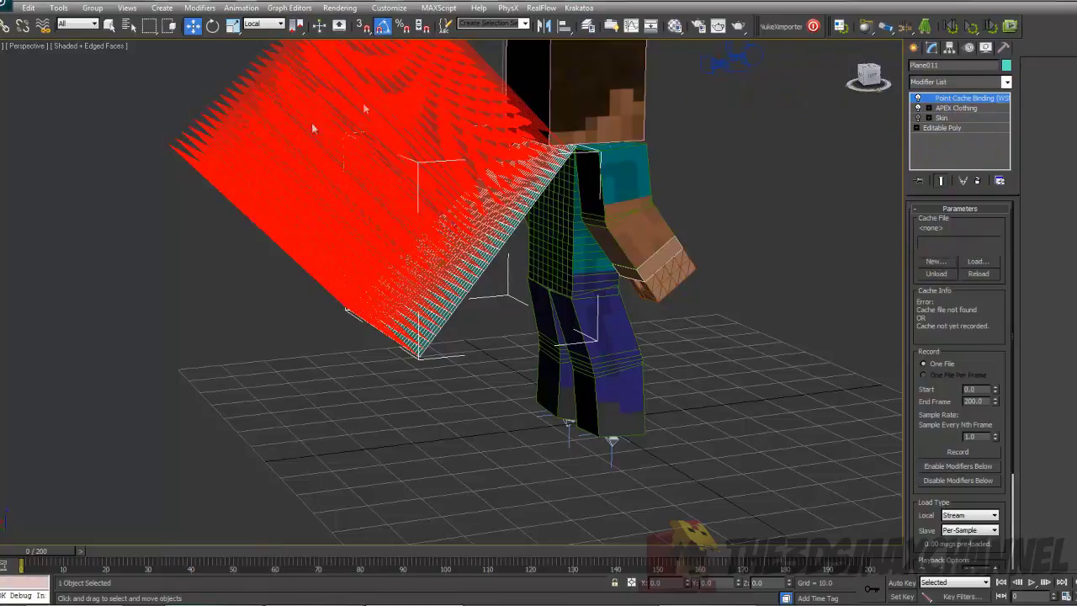
# Step: Create a new point cache file for the cape, saved as Plane011 in Autodesk Cache (*.xml) format in the export folder
pyautogui.moveTo(497, 554); pyautogui.dragTo(15, 551)
pyautogui.click(937, 262)
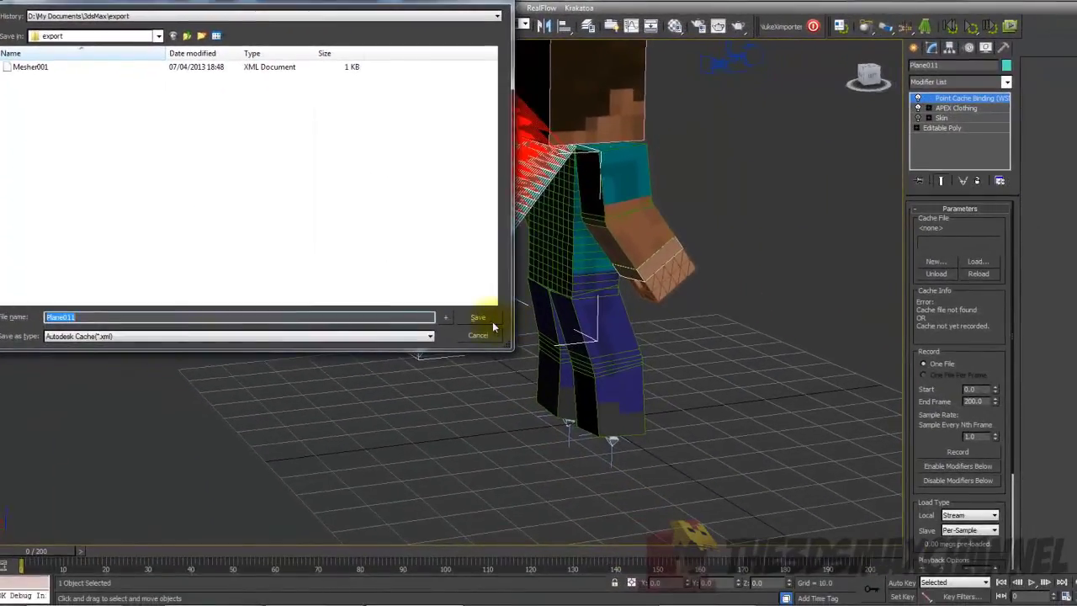
pyautogui.click(477, 318)
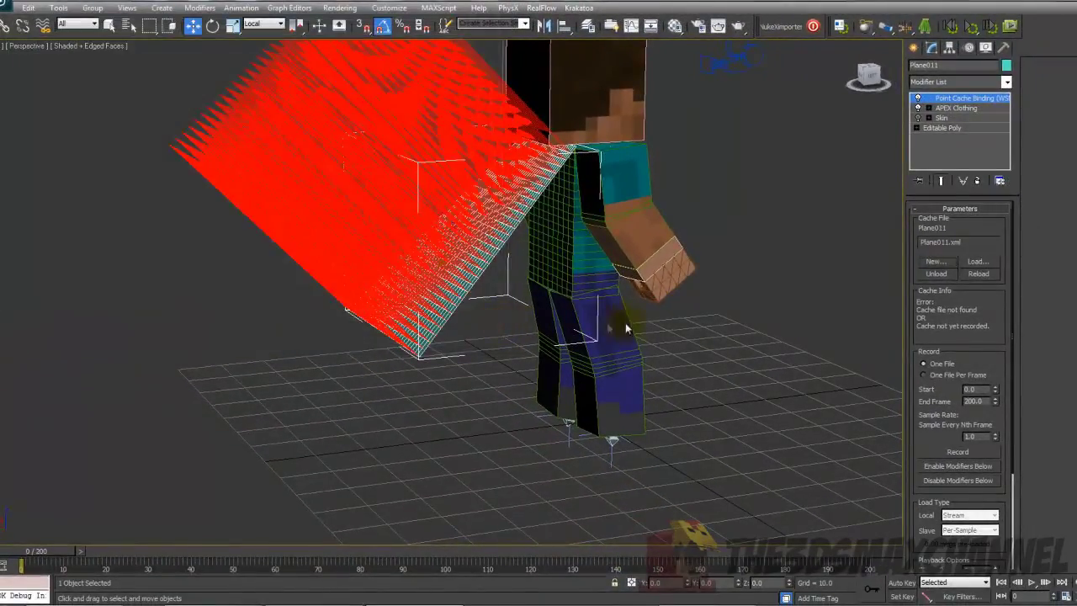
pyautogui.moveTo(942, 385); pyautogui.dragTo(886, 306)
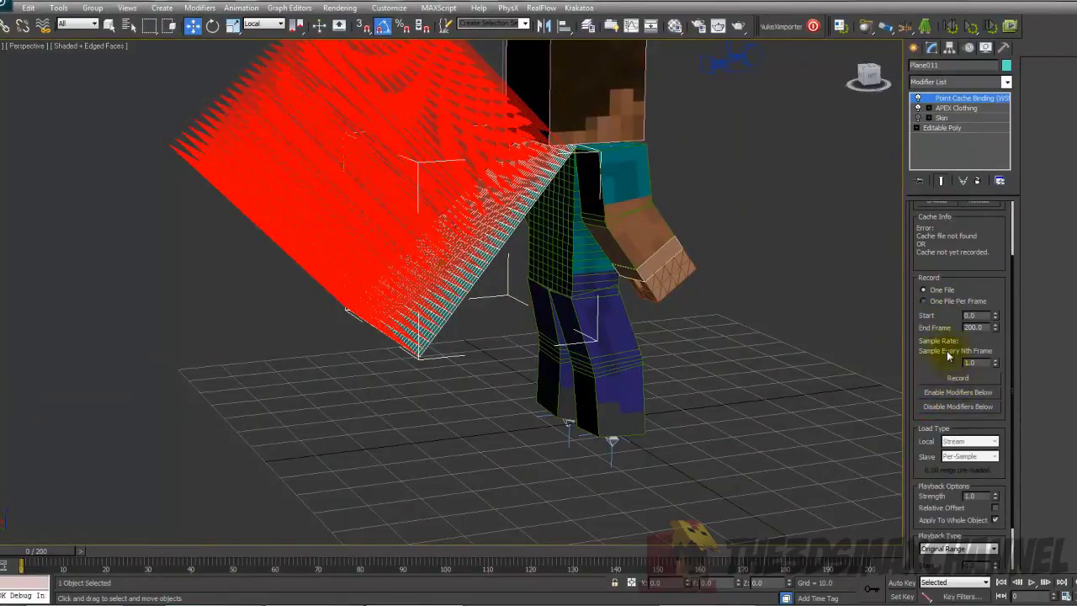
# Step: Record the cape's point cache as one file from frame 0 to 200, sampling every frame, and scrub the timeline to check it
pyautogui.moveTo(941, 229); pyautogui.dragTo(942, 251)
pyautogui.moveTo(928, 356); pyautogui.dragTo(928, 327)
pyautogui.click(968, 371)
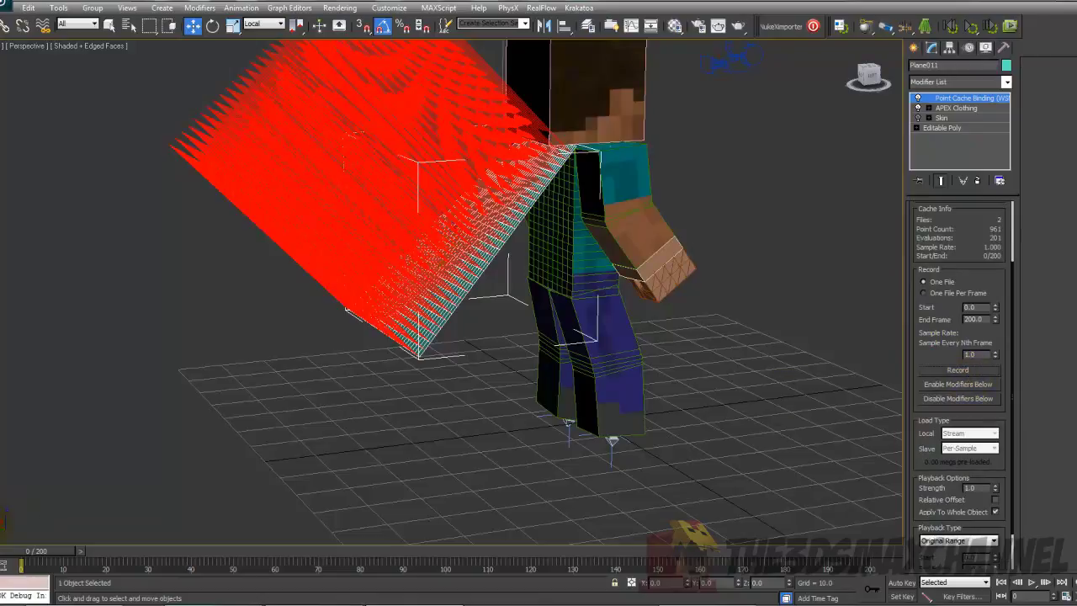
pyautogui.moveTo(23, 554)
pyautogui.mouseDown()
pyautogui.moveTo(194, 553)
pyautogui.moveTo(23, 554)
pyautogui.mouseUp()
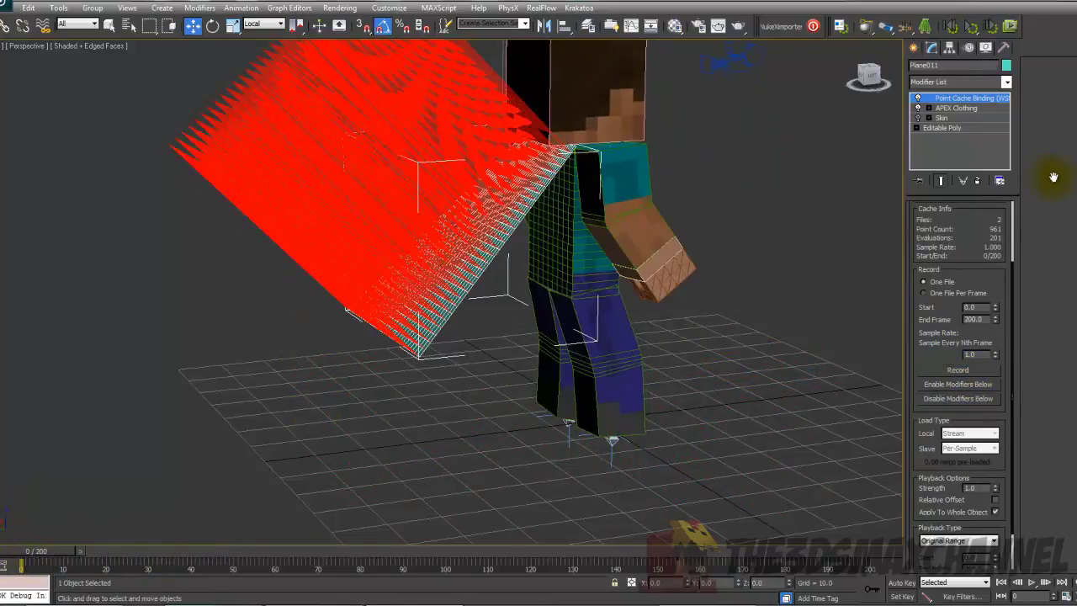
# Step: Delete the APEX Clothing and Skin modifiers beneath the cape's Point Cache Binding, check playback, and save the scene
pyautogui.moveTo(959, 234); pyautogui.dragTo(950, 329)
pyautogui.rightClick(959, 108)
pyautogui.click(988, 125)
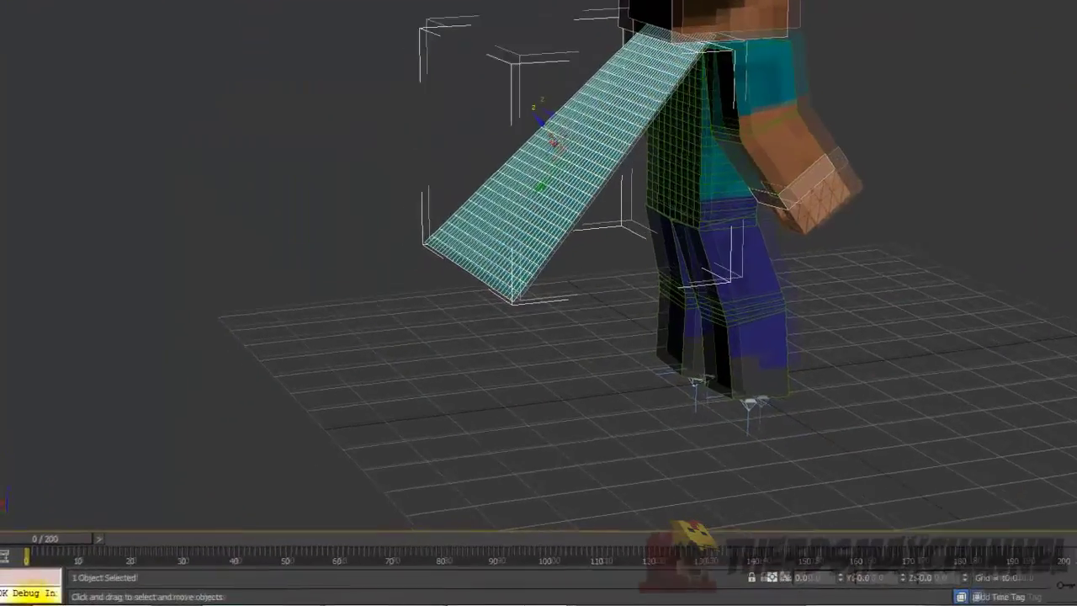
pyautogui.moveTo(48, 537); pyautogui.dragTo(17, 534)
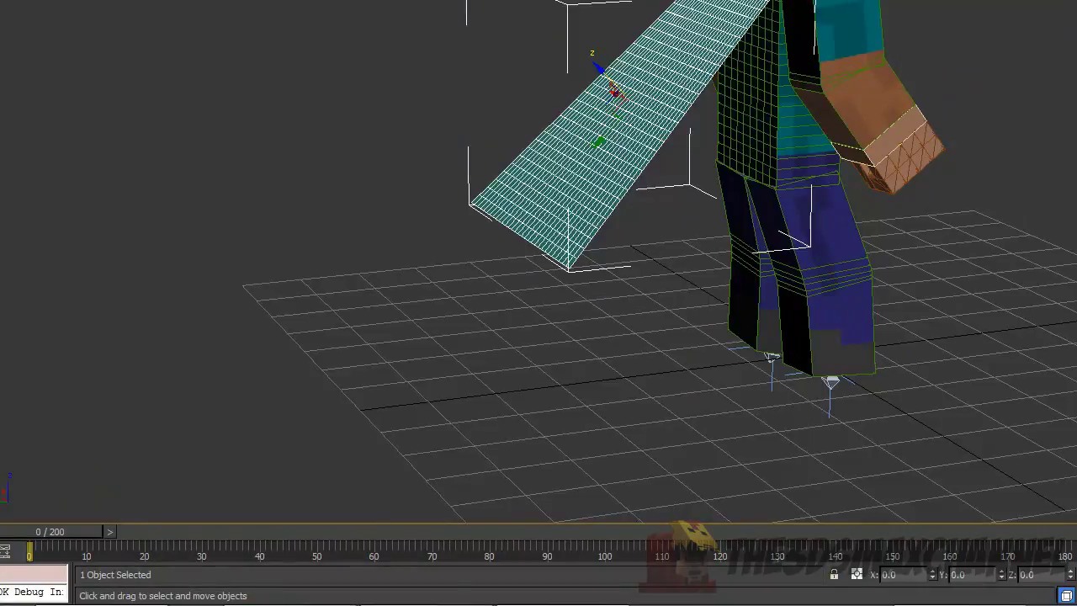
pyautogui.moveTo(36, 547); pyautogui.dragTo(21, 579)
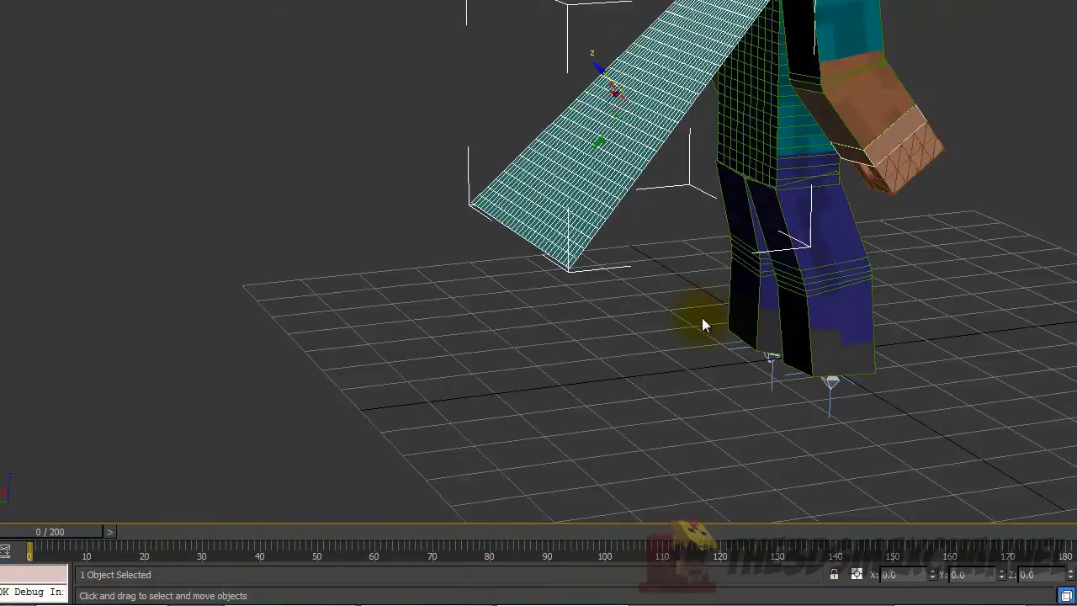
pyautogui.hotkey('ctrl', 's')
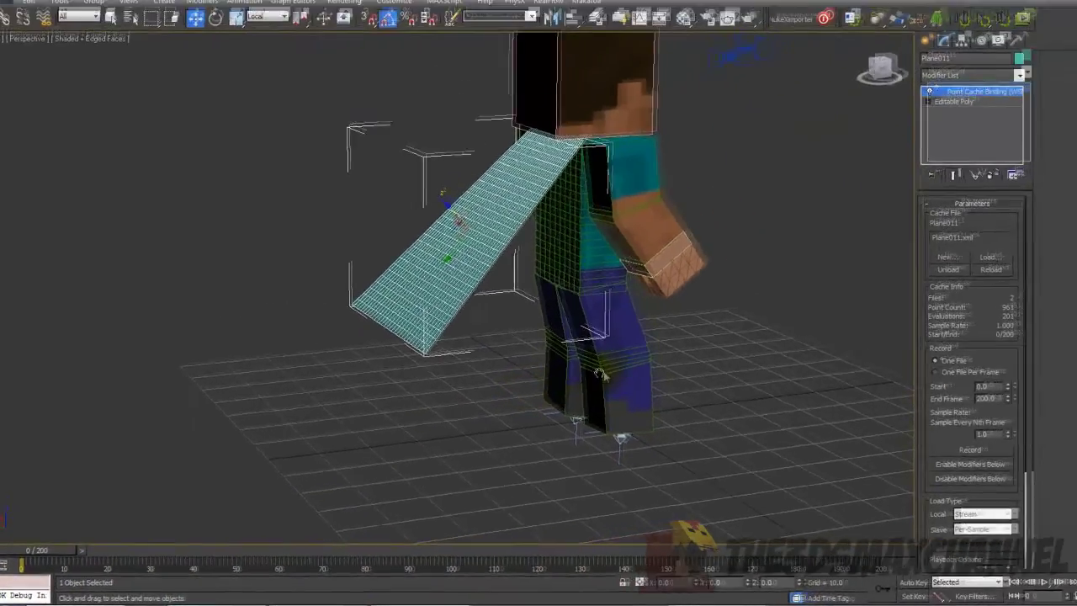
# Step: Scrub through the cape's cached animation and examine the cloth's movement around the character from several angles, with and without edges shown
pyautogui.scroll(3, 775, 303)
pyautogui.moveTo(734, 314); pyautogui.dragTo(790, 386, button='middle')
pyautogui.scroll(-3, 892, 354)
pyautogui.keyDown('alt'); pyautogui.moveTo(664, 419); pyautogui.dragTo(505, 374, button='middle'); pyautogui.keyUp('alt')
pyautogui.moveTo(46, 562); pyautogui.dragTo(21, 569)
pyautogui.scroll(3, 379, 429)
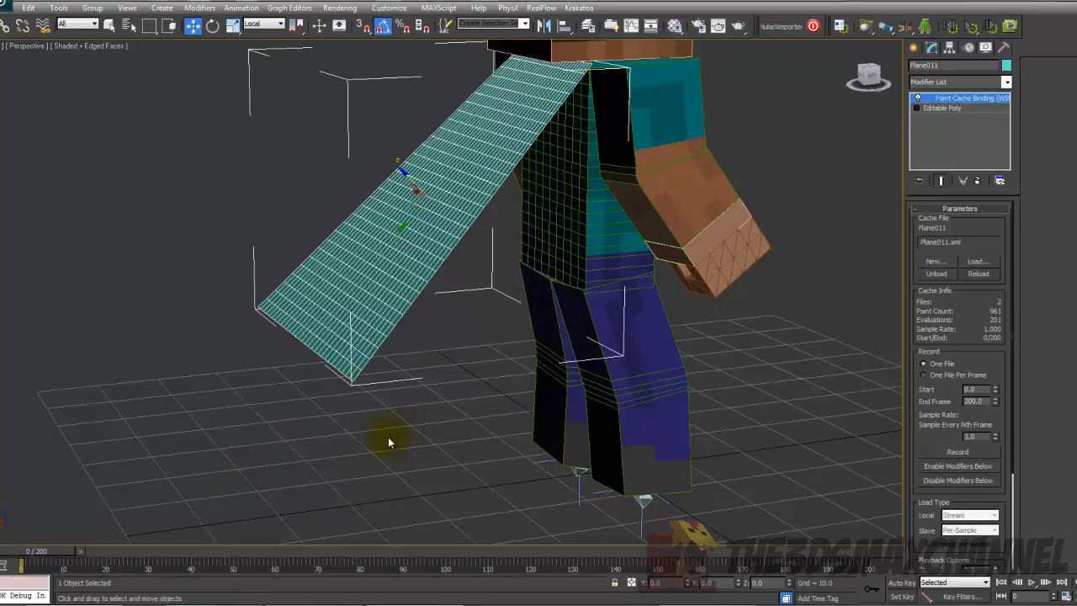
pyautogui.moveTo(46, 554); pyautogui.dragTo(21, 560)
pyautogui.press('w')
pyautogui.moveTo(433, 457); pyautogui.dragTo(423, 486, button='middle')
pyautogui.scroll(3, 423, 486)
pyautogui.press('F4')
pyautogui.press('F4')
pyautogui.moveTo(456, 433); pyautogui.dragTo(445, 433, button='middle')
pyautogui.scroll(-3, 442, 429)
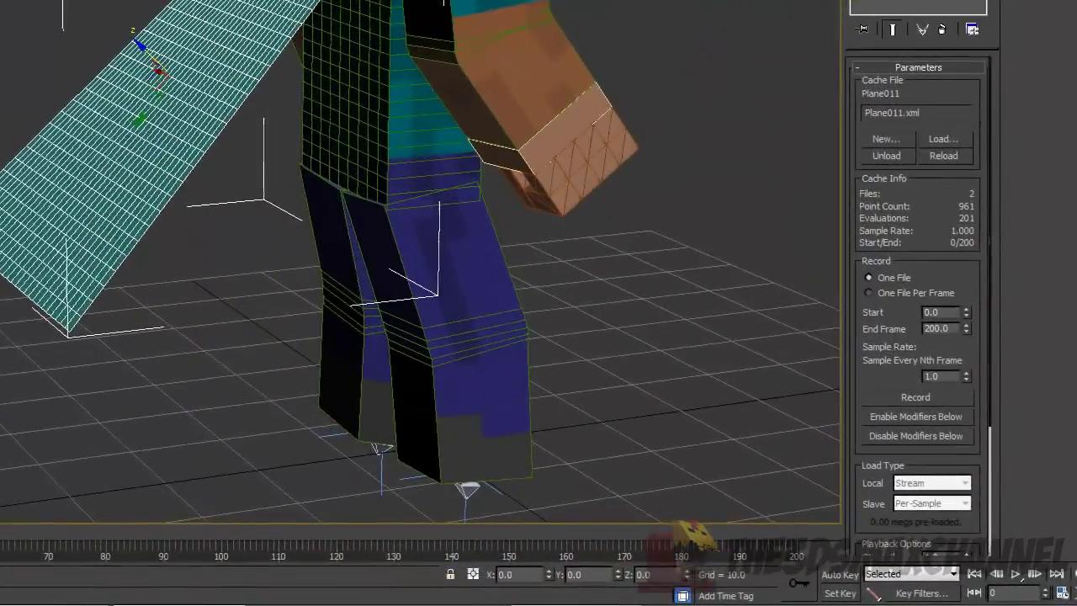
pyautogui.keyDown('alt'); pyautogui.moveTo(421, 211); pyautogui.dragTo(118, 156, button='middle'); pyautogui.keyUp('alt')
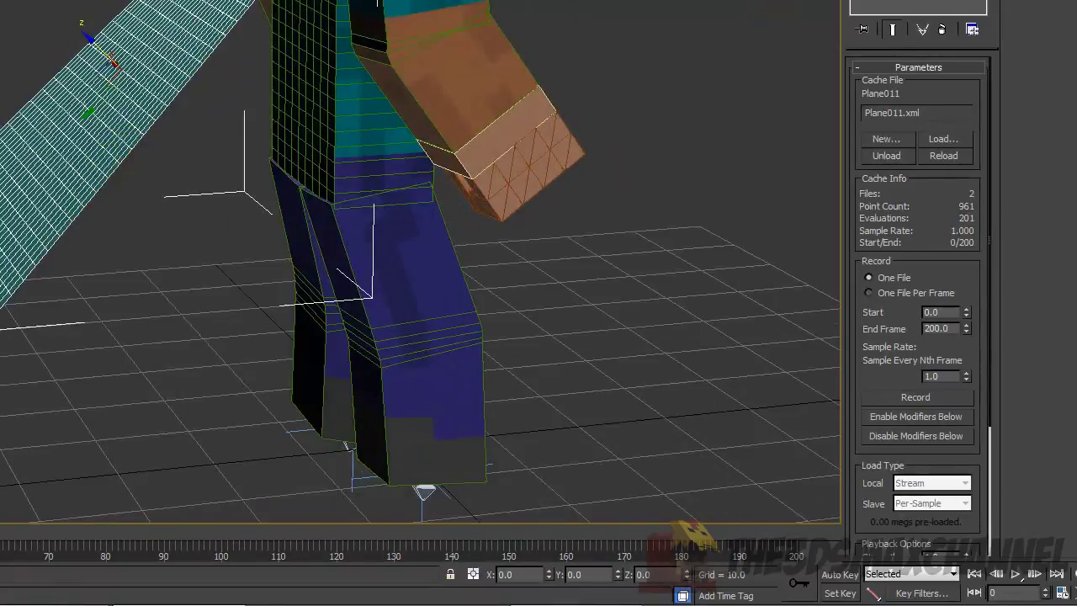
# Step: Add a Shell modifier to the cape beneath the Point Cache Binding, with Inner Amount 0.0 and Outer Amount 0.5
pyautogui.click(917, 9)
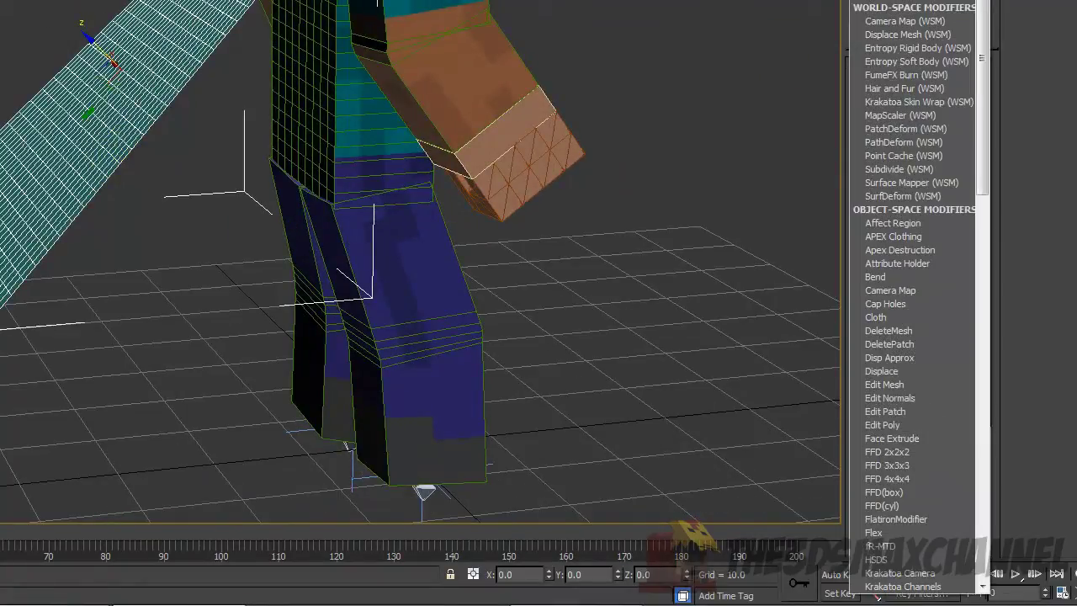
pyautogui.scroll(-20, 909, 42)
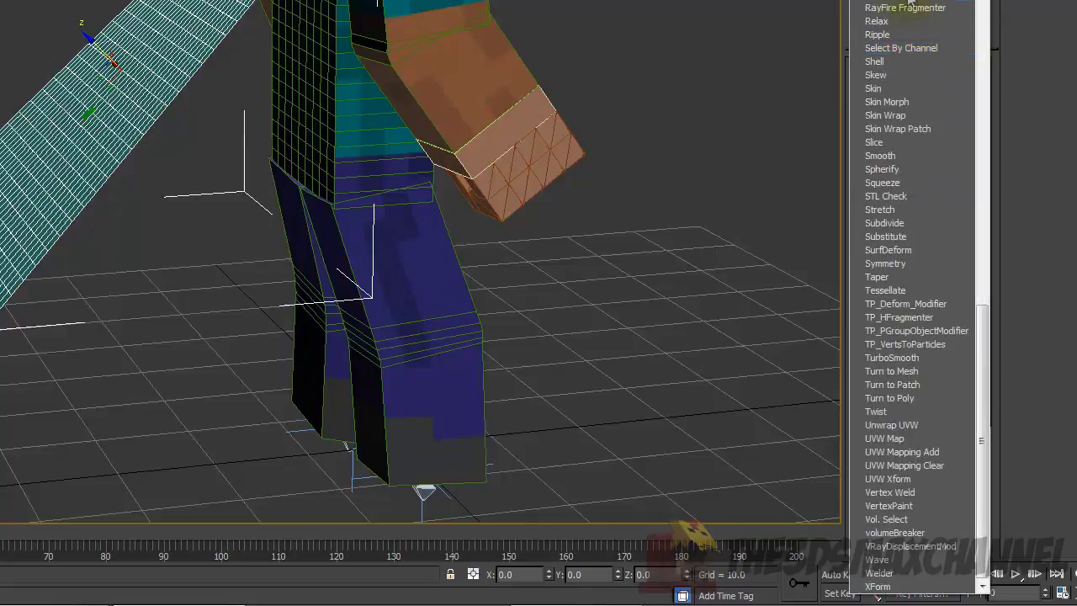
pyautogui.click(880, 59)
pyautogui.keyDown('alt'); pyautogui.moveTo(661, 113); pyautogui.dragTo(587, 107, button='middle'); pyautogui.keyUp('alt')
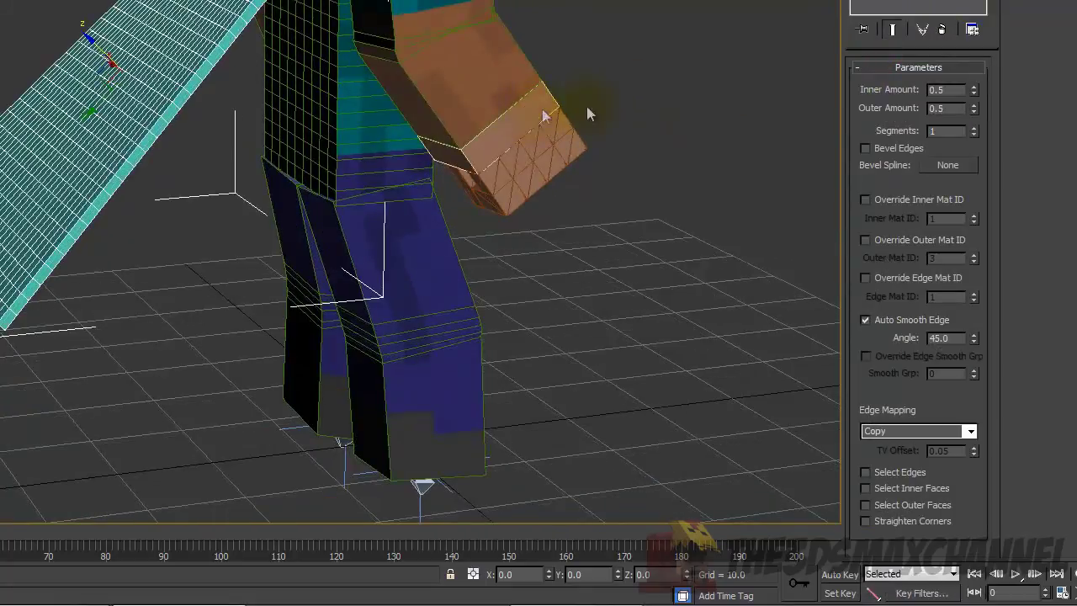
pyautogui.rightClick(974, 109)
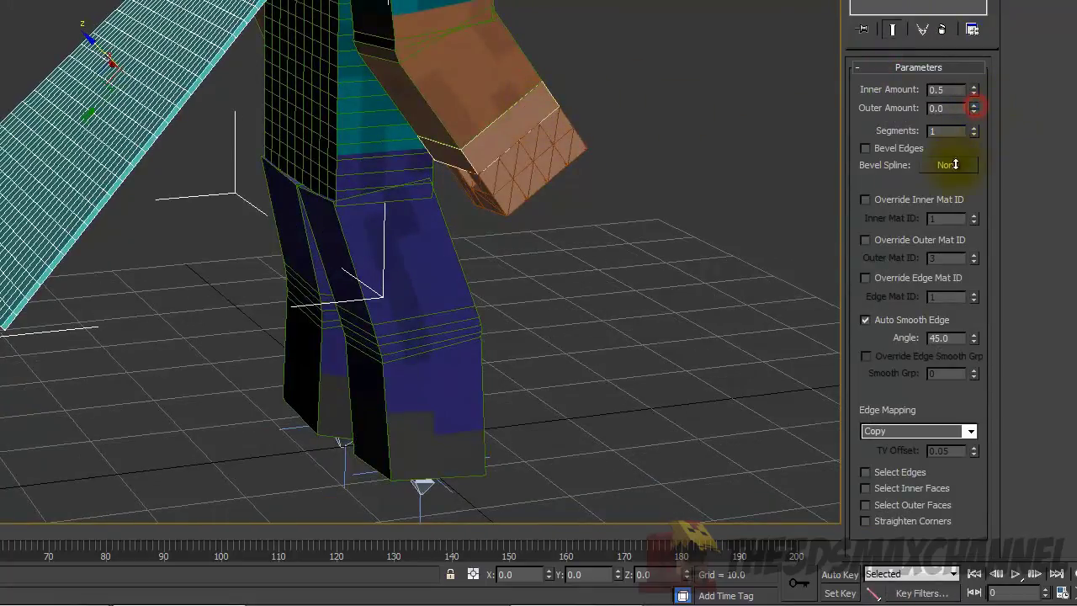
pyautogui.rightClick(974, 90)
pyautogui.moveTo(972, 110); pyautogui.dragTo(971, 74)
pyautogui.click(962, 108)
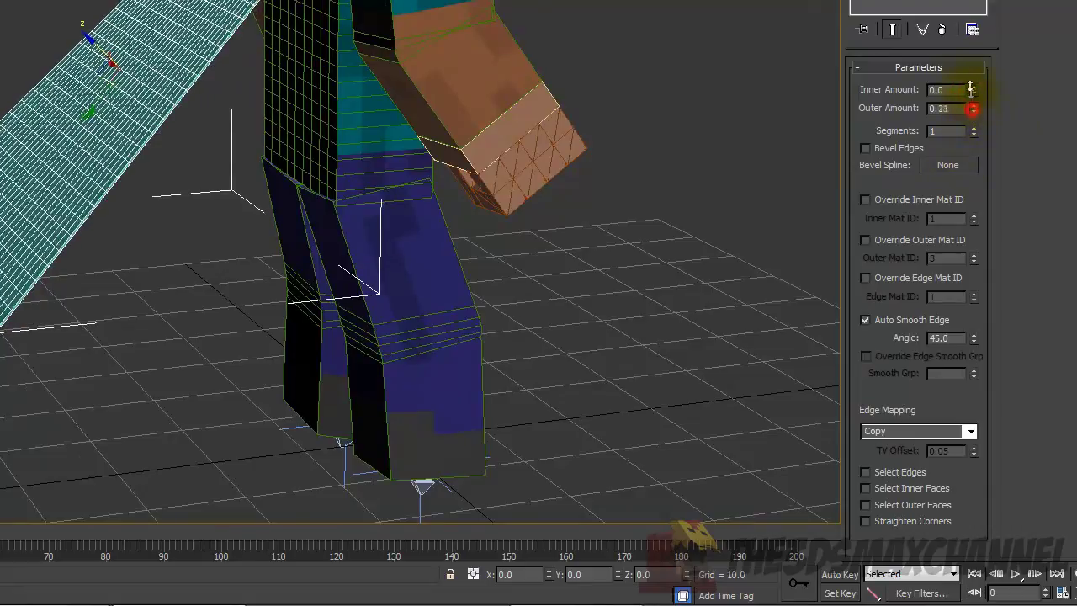
pyautogui.doubleClick(969, 143)
pyautogui.write('0.5')
pyautogui.press('Return')
# Step: Check the cape's cached playback with the Shell modifier enabled and disabled beneath the Point Cache Binding
pyautogui.moveTo(34, 552); pyautogui.dragTo(4, 564)
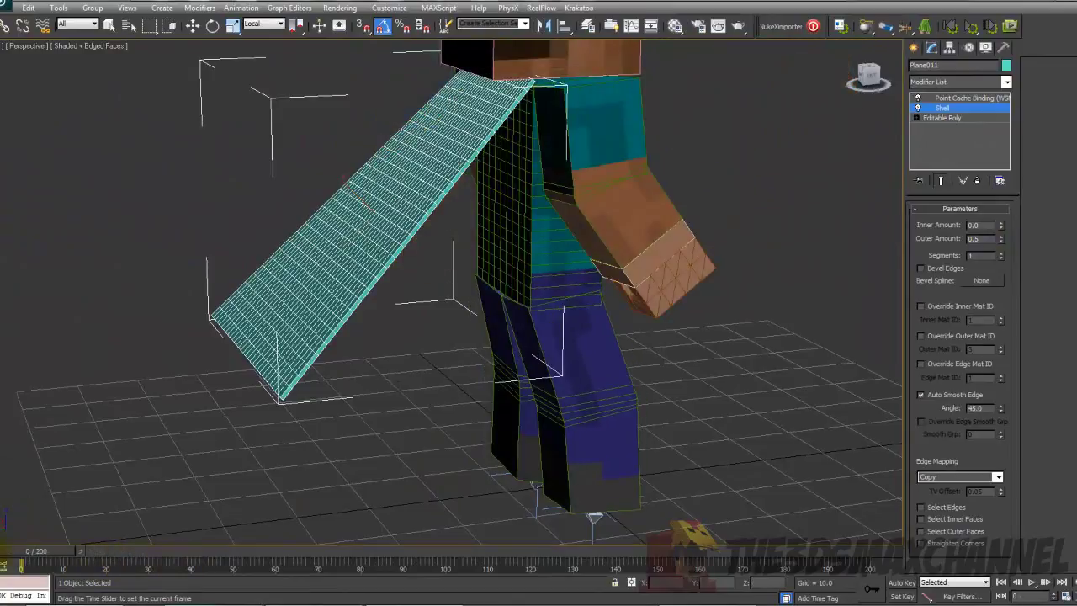
pyautogui.click(944, 99)
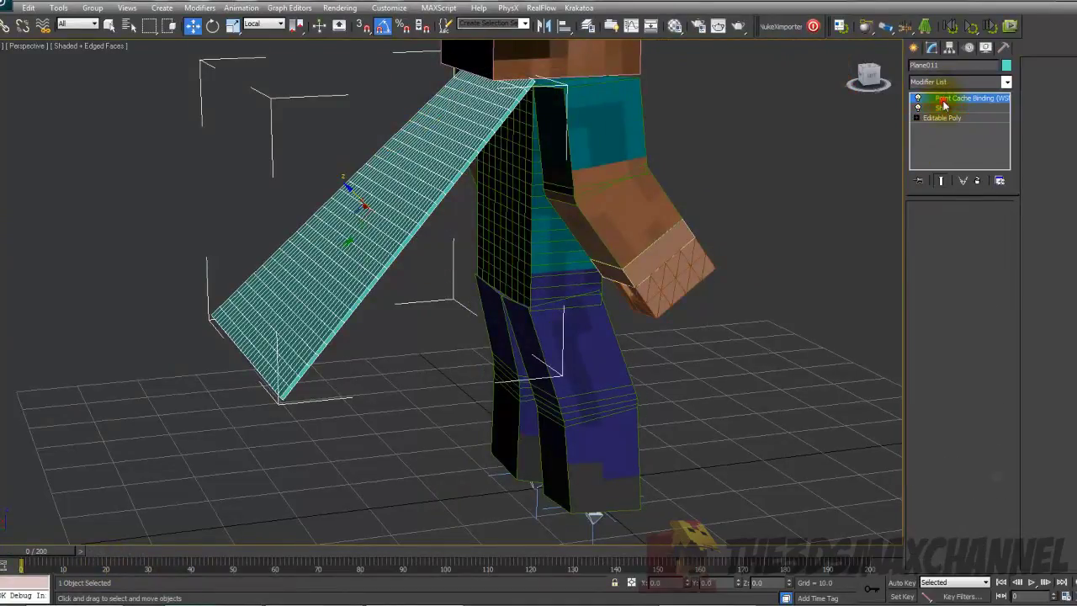
pyautogui.click(918, 107)
pyautogui.click(918, 108)
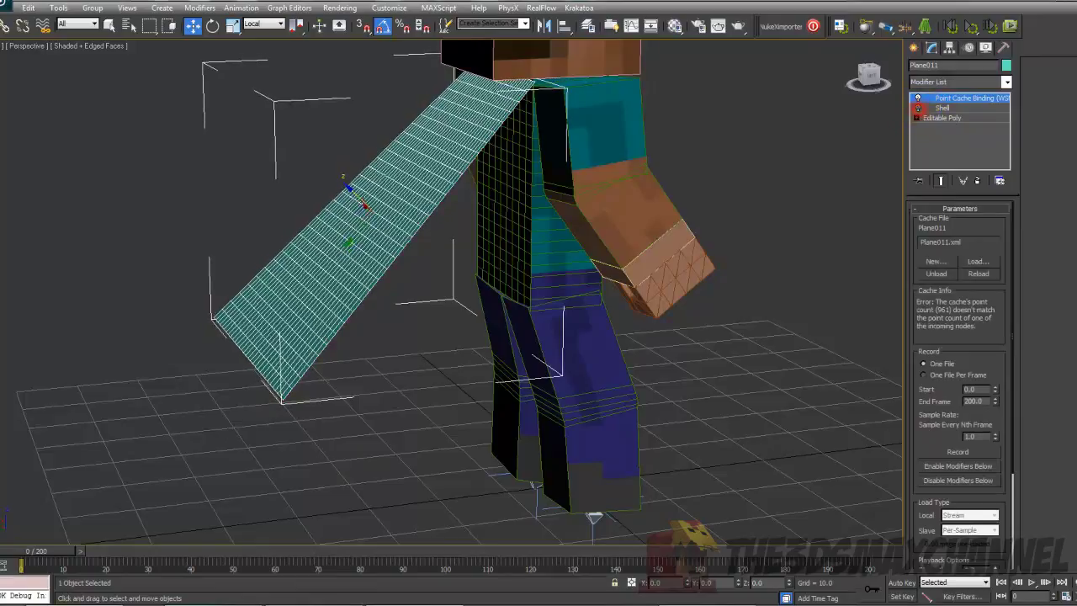
pyautogui.moveTo(34, 551)
pyautogui.mouseDown()
pyautogui.moveTo(93, 557)
pyautogui.moveTo(31, 566)
pyautogui.mouseUp()
# Step: Try to move the Shell modifier above the Point Cache Binding, and delete the Shell from the cape
pyautogui.moveTo(941, 108); pyautogui.dragTo(943, 100)
pyautogui.rightClick(937, 112)
pyautogui.click(964, 130)
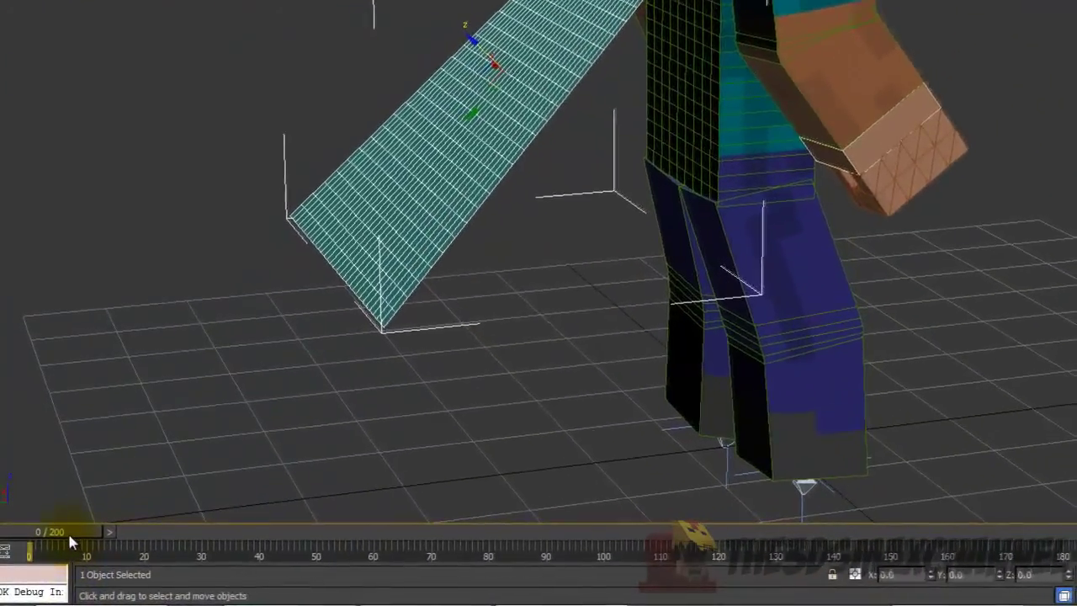
# Step: Scrub through the timeline again to check the cape's cached animation without the Shell modifier, and return to frame 0
pyautogui.moveTo(29, 556)
pyautogui.mouseDown()
pyautogui.moveTo(297, 555)
pyautogui.moveTo(34, 557)
pyautogui.moveTo(229, 562)
pyautogui.moveTo(43, 561)
pyautogui.mouseUp()
pyautogui.press('w')
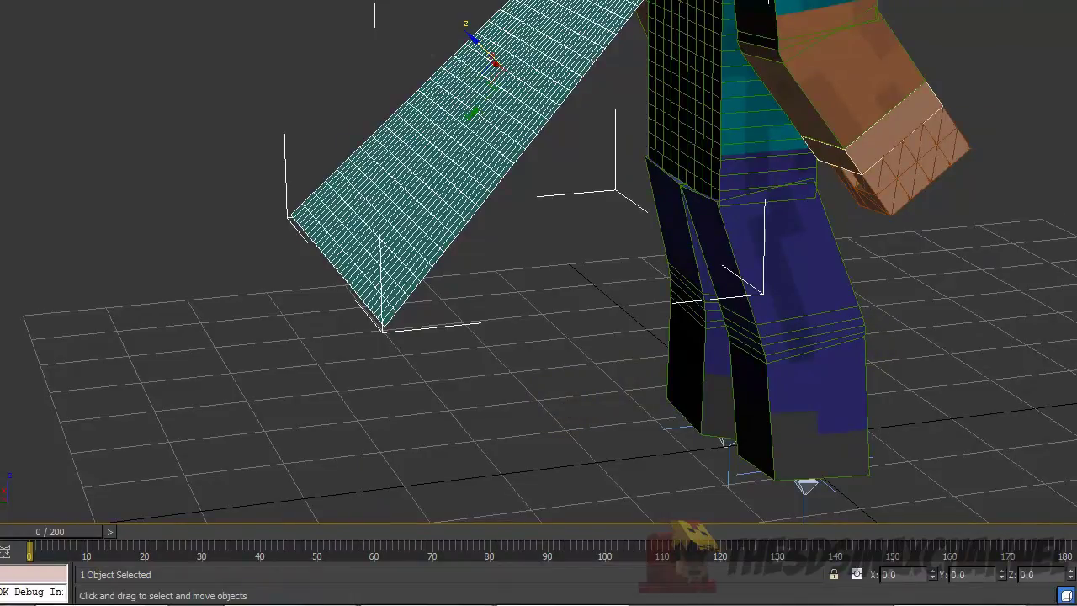
pyautogui.moveTo(29, 554)
pyautogui.mouseDown()
pyautogui.moveTo(108, 556)
pyautogui.moveTo(30, 556)
pyautogui.mouseUp()
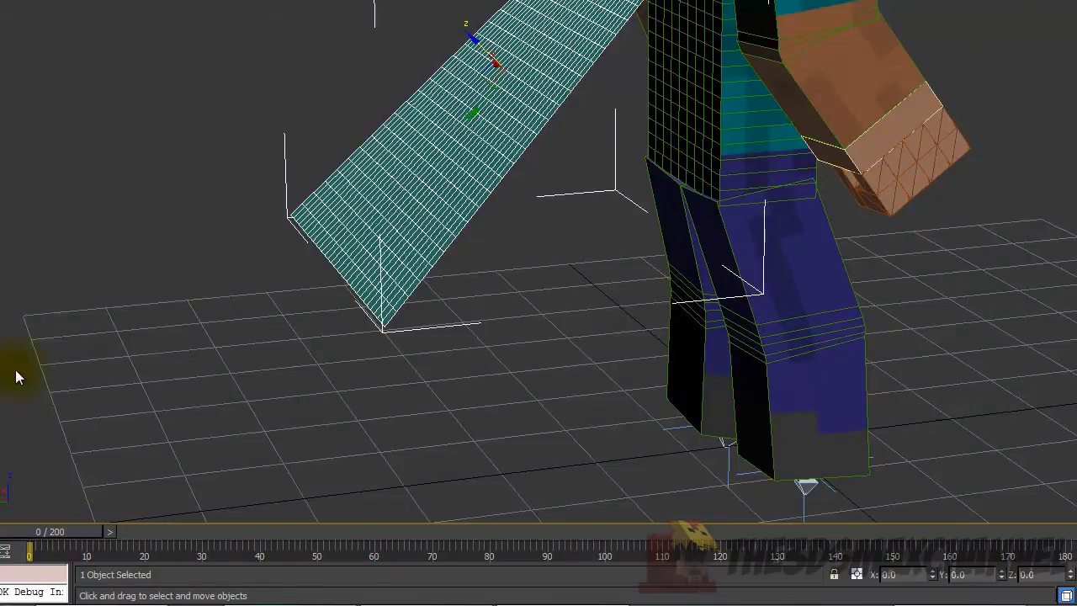
pyautogui.moveTo(38, 551)
pyautogui.mouseDown()
pyautogui.moveTo(221, 551)
pyautogui.moveTo(30, 551)
pyautogui.mouseUp()
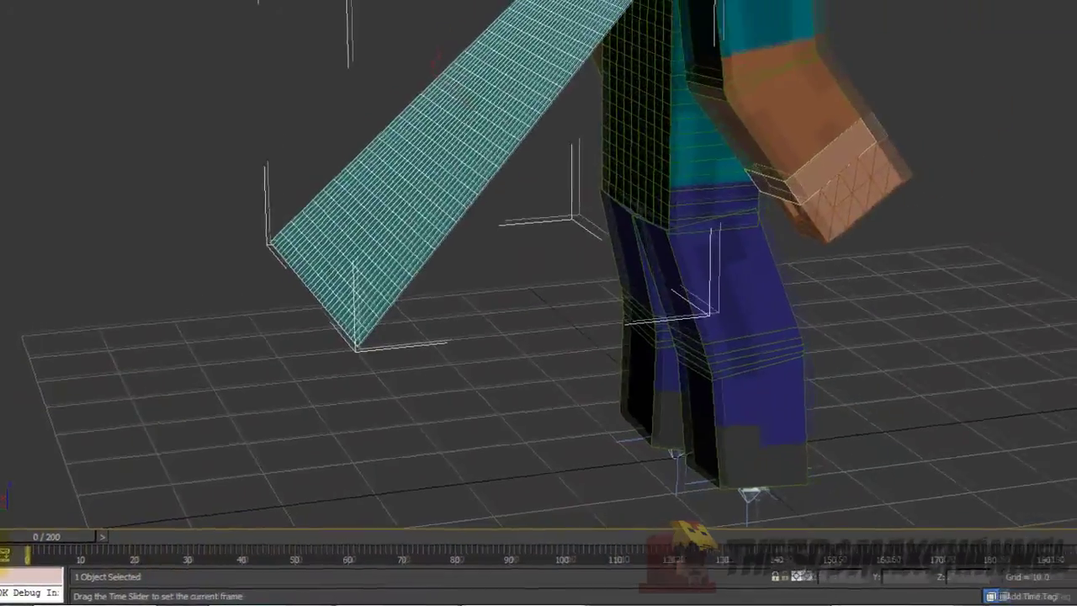
pyautogui.keyDown('alt'); pyautogui.moveTo(558, 310); pyautogui.dragTo(575, 305, button='middle'); pyautogui.keyUp('alt')
pyautogui.scroll(3, 530, 334)
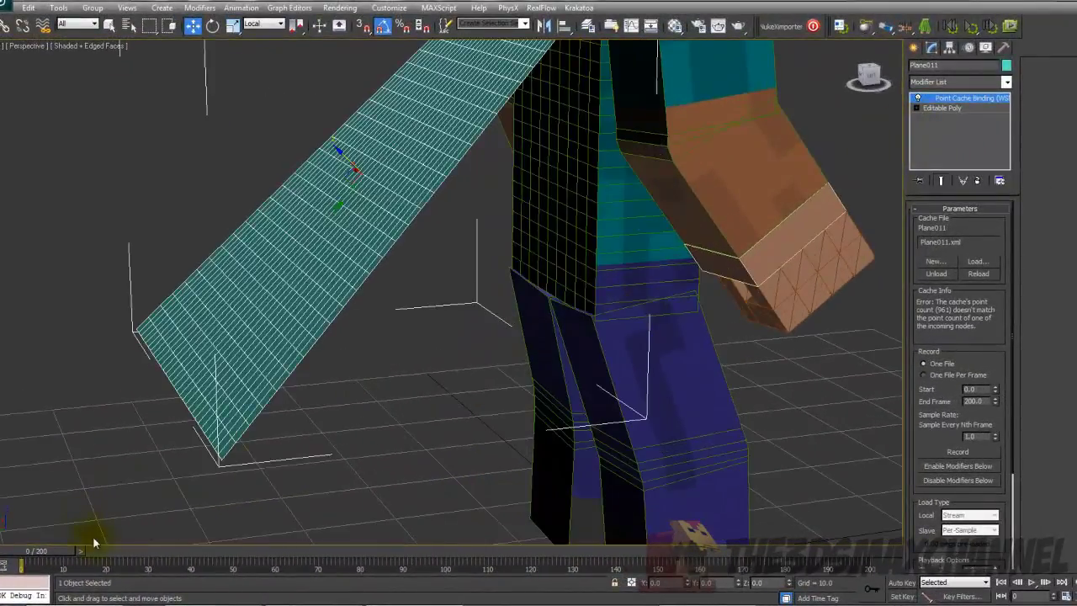
pyautogui.moveTo(38, 551)
pyautogui.mouseDown()
pyautogui.moveTo(118, 553)
pyautogui.moveTo(21, 554)
pyautogui.mouseUp()
pyautogui.press('w')
pyautogui.scroll(-3, 515, 292)
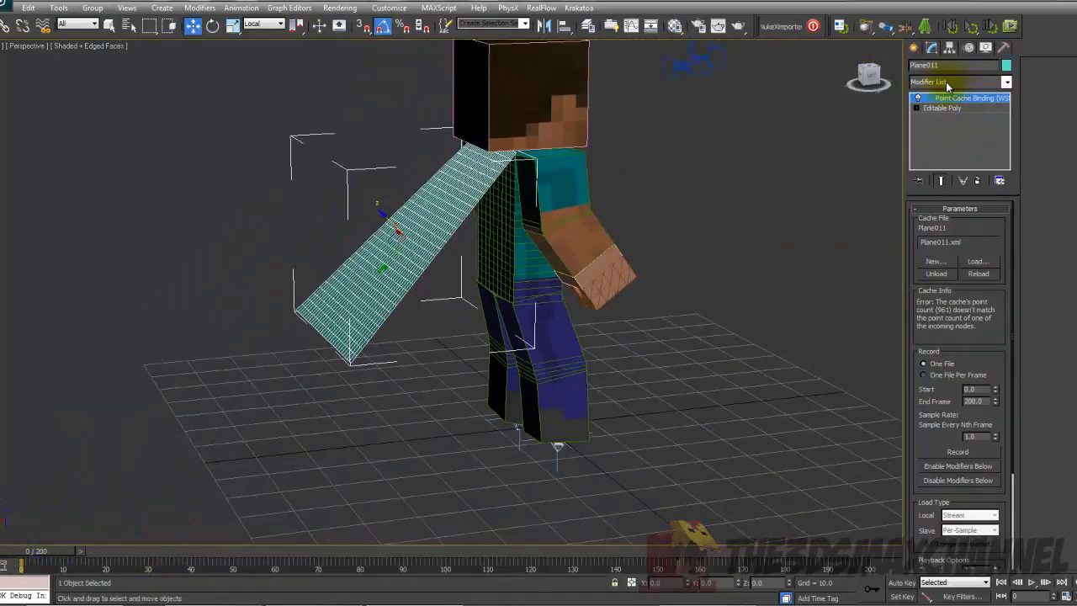
# Step: Undo the cape's modifier deletions and its point cache, back to the stack topped by APEX Clothing, and check playback
pyautogui.click(947, 87)
pyautogui.click(947, 86)
pyautogui.moveTo(529, 216); pyautogui.dragTo(555, 214, button='middle')
pyautogui.hotkey('ctrl', 'z')
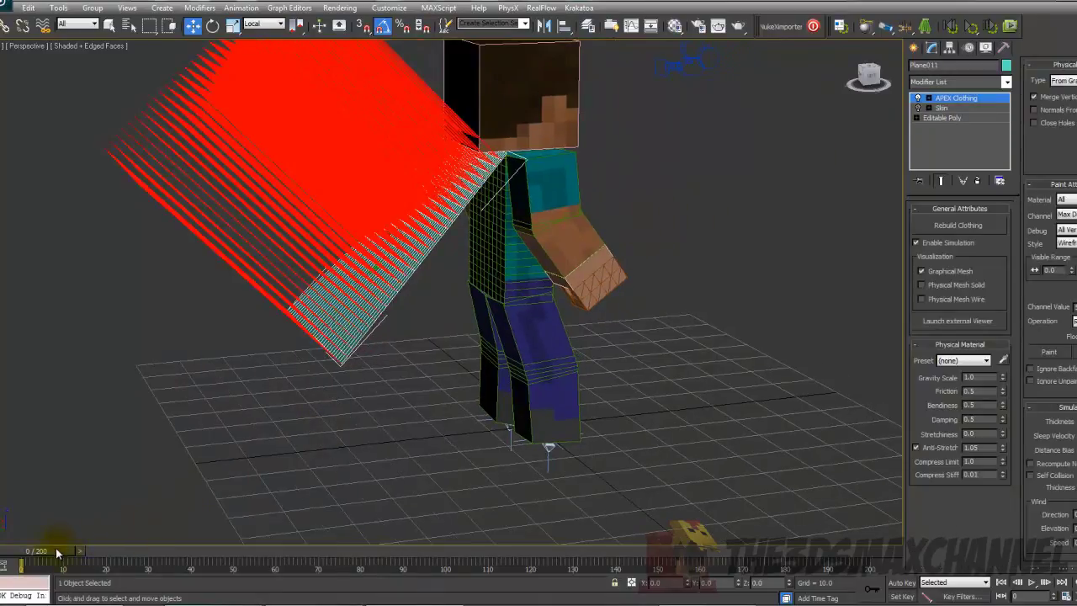
pyautogui.moveTo(55, 547); pyautogui.dragTo(33, 550)
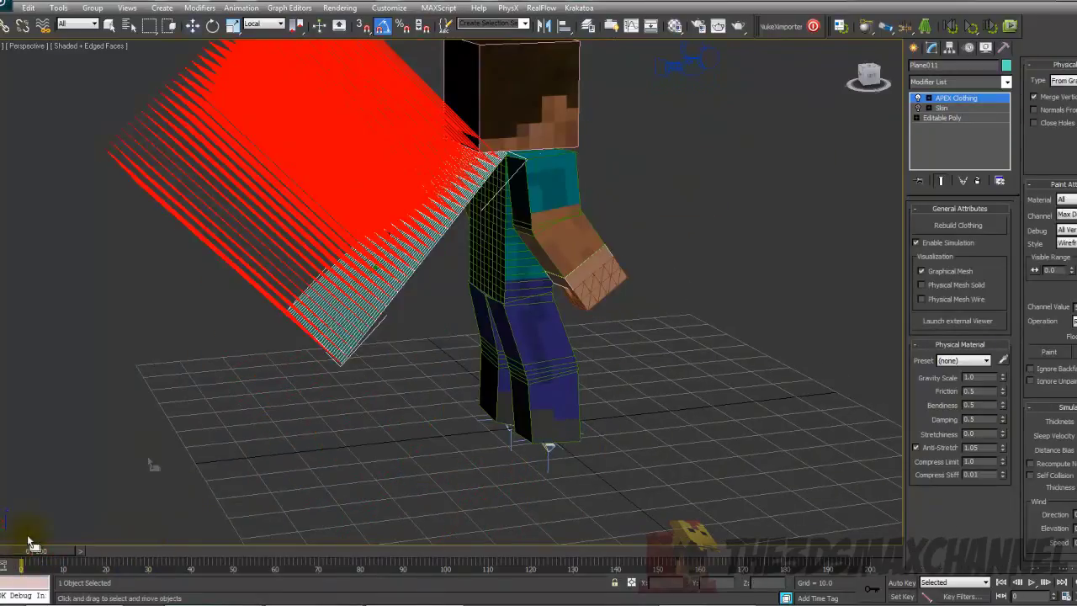
# Step: Add a Shell modifier to the cape above APEX Clothing with Outer Amount 0.5, and scrub the timeline to check the thickness
pyautogui.click(1006, 82)
pyautogui.press('s')
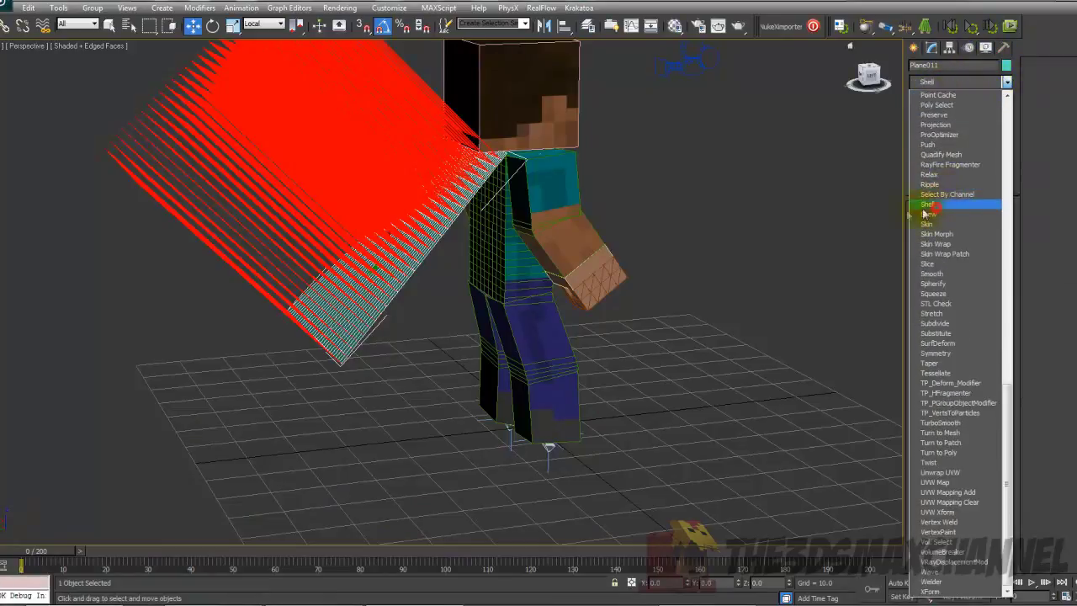
pyautogui.click(932, 204)
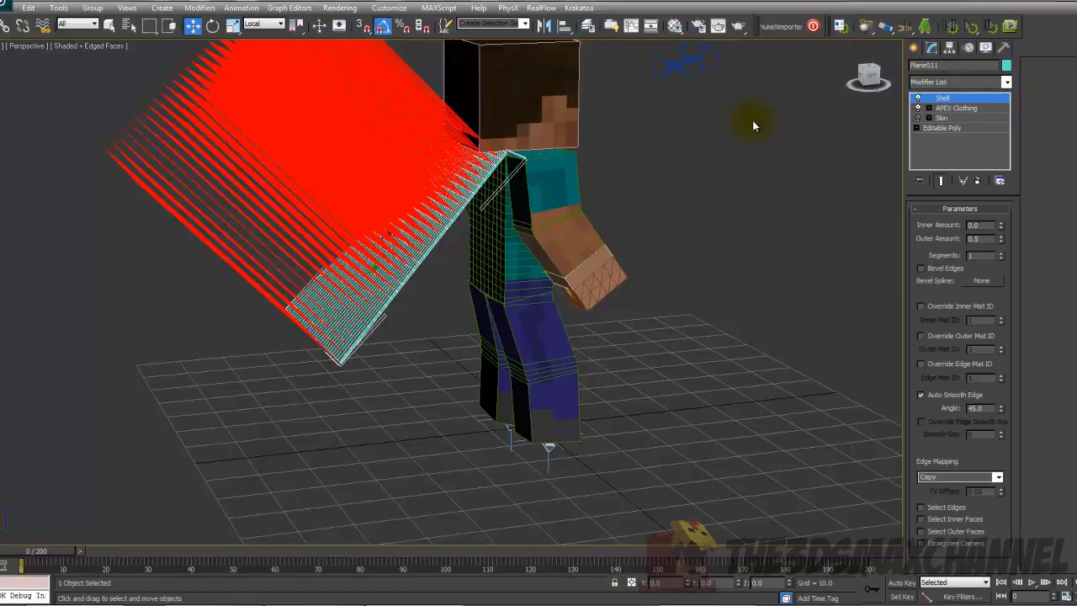
pyautogui.scroll(2, 757, 130)
pyautogui.moveTo(30, 562)
pyautogui.mouseDown()
pyautogui.moveTo(288, 569)
pyautogui.moveTo(421, 594)
pyautogui.moveTo(729, 601)
pyautogui.moveTo(524, 579)
pyautogui.moveTo(295, 592)
pyautogui.moveTo(76, 570)
pyautogui.moveTo(200, 568)
pyautogui.moveTo(144, 566)
pyautogui.moveTo(166, 565)
pyautogui.moveTo(107, 567)
pyautogui.moveTo(195, 571)
pyautogui.moveTo(21, 567)
pyautogui.mouseUp()
pyautogui.press('w')
pyautogui.scroll(2, 429, 433)
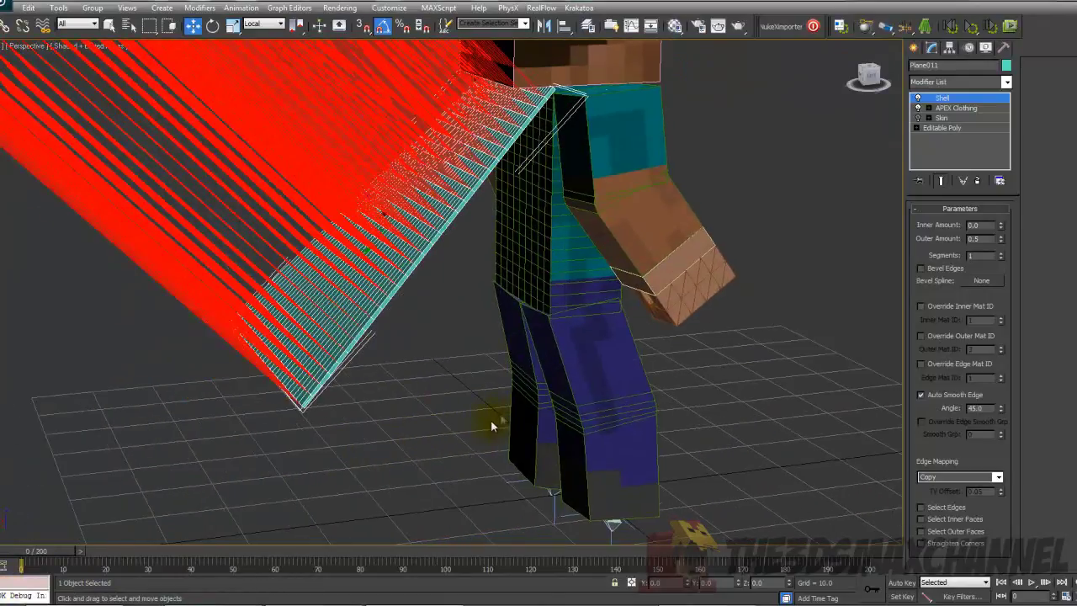
# Step: Add a TurboSmooth modifier to the cape above the Shell and inspect the smoothed mesh
pyautogui.click(955, 82)
pyautogui.press('t')
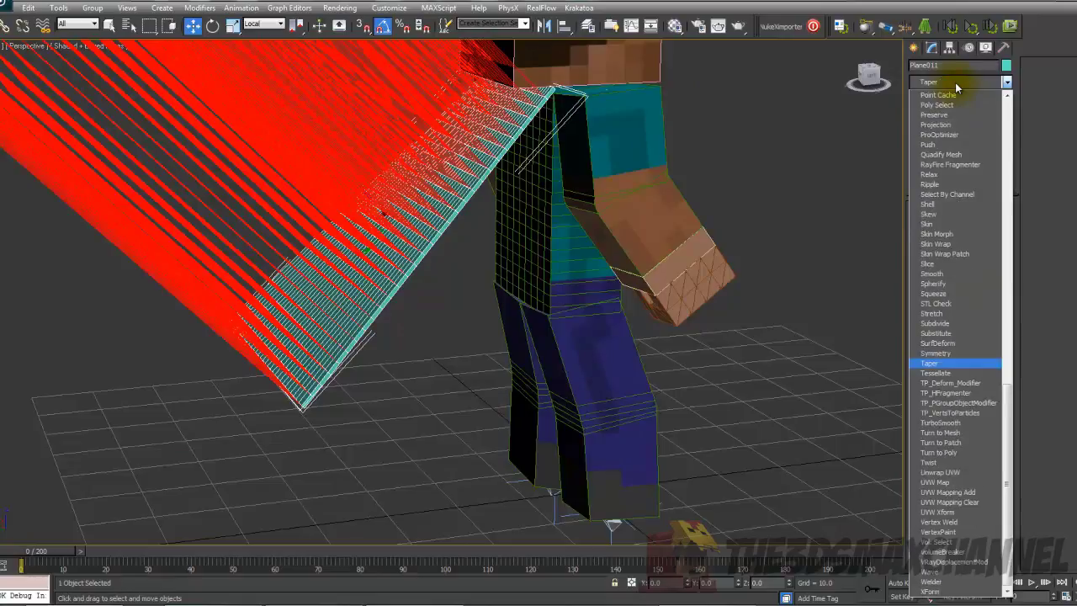
pyautogui.press('t')
pyautogui.press('t')
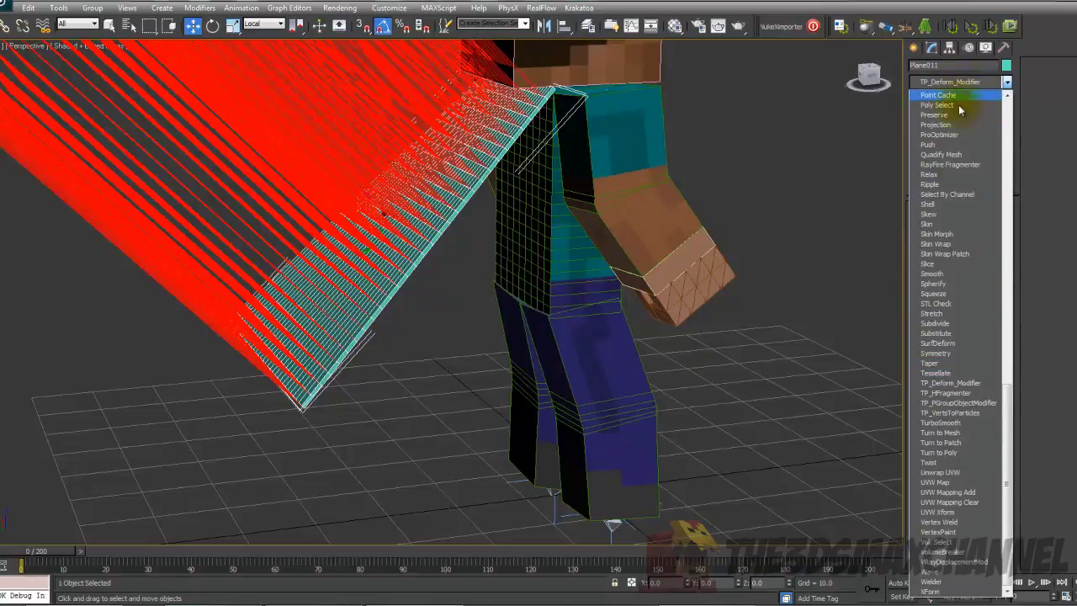
pyautogui.click(950, 424)
pyautogui.scroll(6, 614, 312)
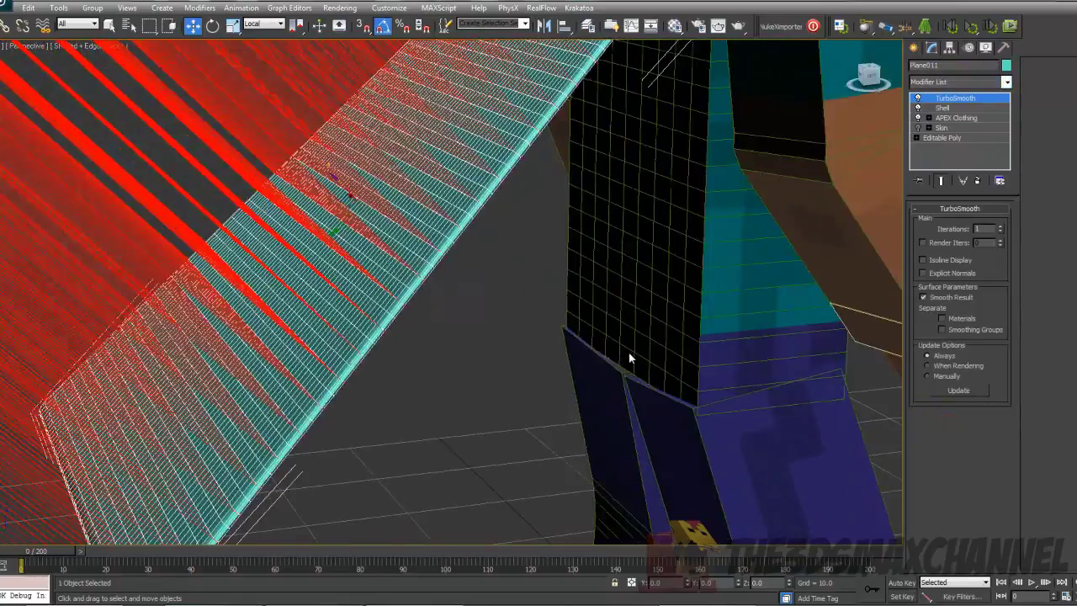
pyautogui.scroll(-4, 603, 311)
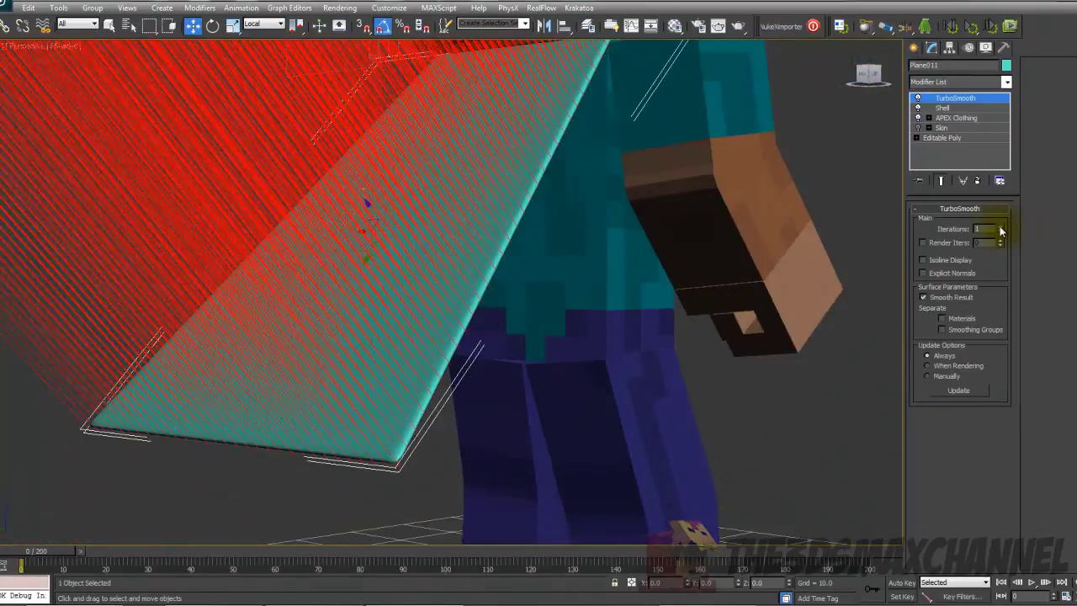
# Step: Set the cape's TurboSmooth iterations to 2 and check the smoothed cape in playback and from other angles
pyautogui.click(1001, 228)
pyautogui.keyDown('alt'); pyautogui.moveTo(592, 237); pyautogui.dragTo(620, 281, button='middle'); pyautogui.keyUp('alt')
pyautogui.moveTo(31, 552); pyautogui.dragTo(240, 561)
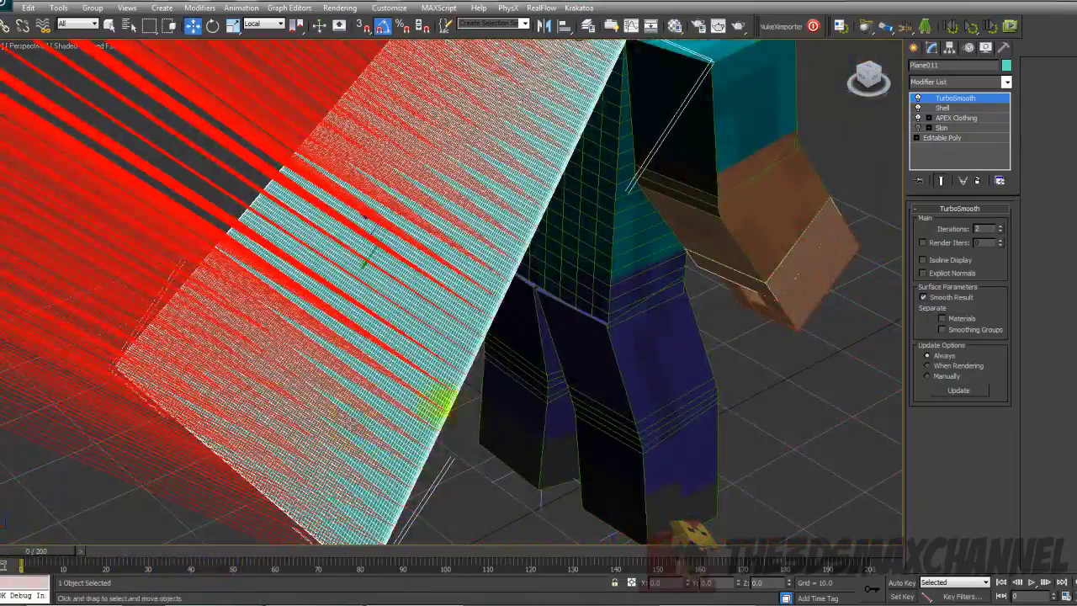
pyautogui.scroll(-4, 469, 401)
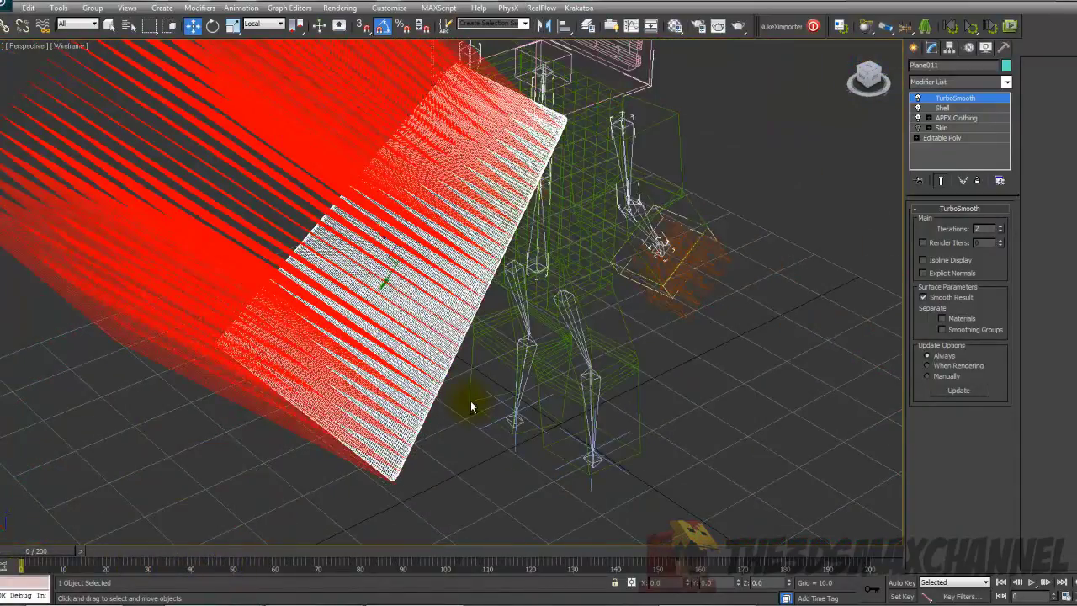
pyautogui.scroll(3, 648, 249)
pyautogui.keyDown('alt'); pyautogui.moveTo(648, 249); pyautogui.dragTo(722, 245, button='middle'); pyautogui.keyUp('alt')
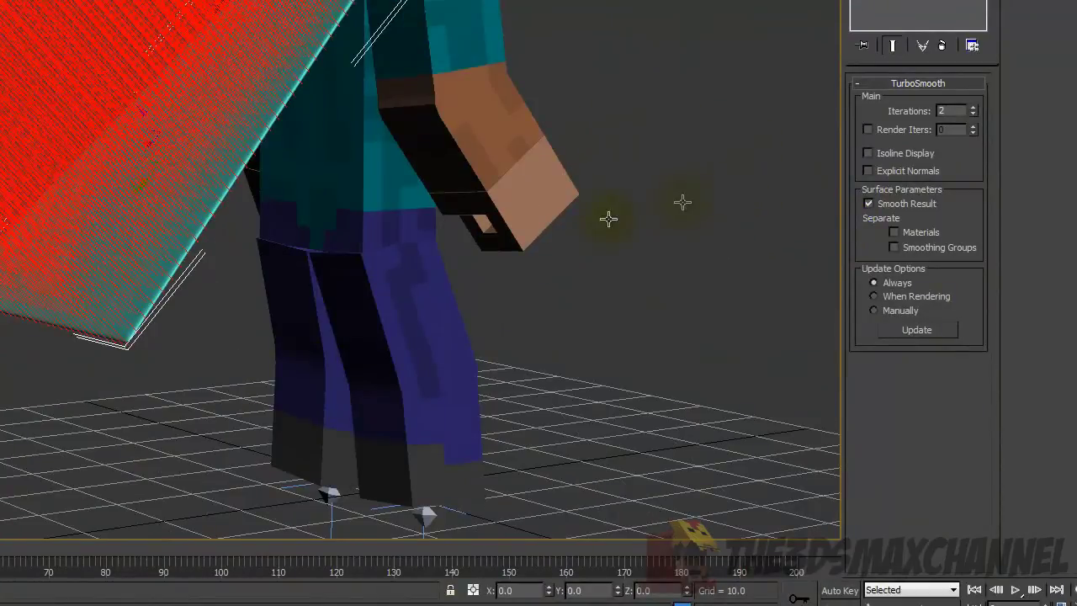
# Step: Display edged faces to examine the mesh density of the smoothed cape, and turn the edge display off again
pyautogui.moveTo(609, 219); pyautogui.dragTo(505, 77, button='middle')
pyautogui.press('F4')
pyautogui.keyDown('alt'); pyautogui.moveTo(342, 79); pyautogui.dragTo(375, 73, button='middle'); pyautogui.keyUp('alt')
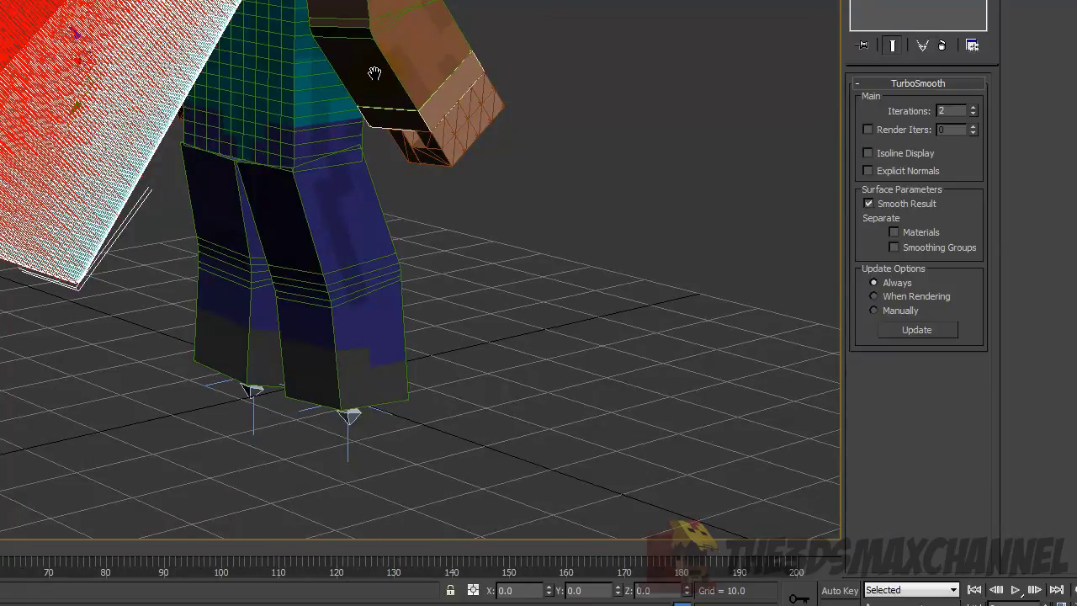
pyautogui.moveTo(376, 73)
pyautogui.mouseDown(button='middle')
pyautogui.moveTo(414, 88)
pyautogui.moveTo(419, 74)
pyautogui.mouseUp(button='middle')
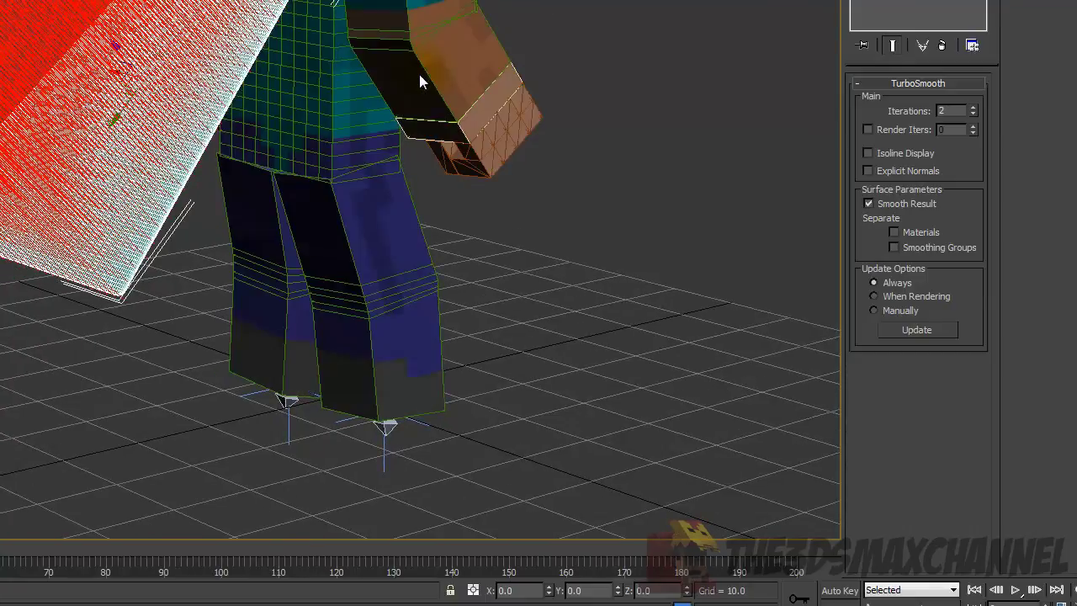
pyautogui.press('F4')
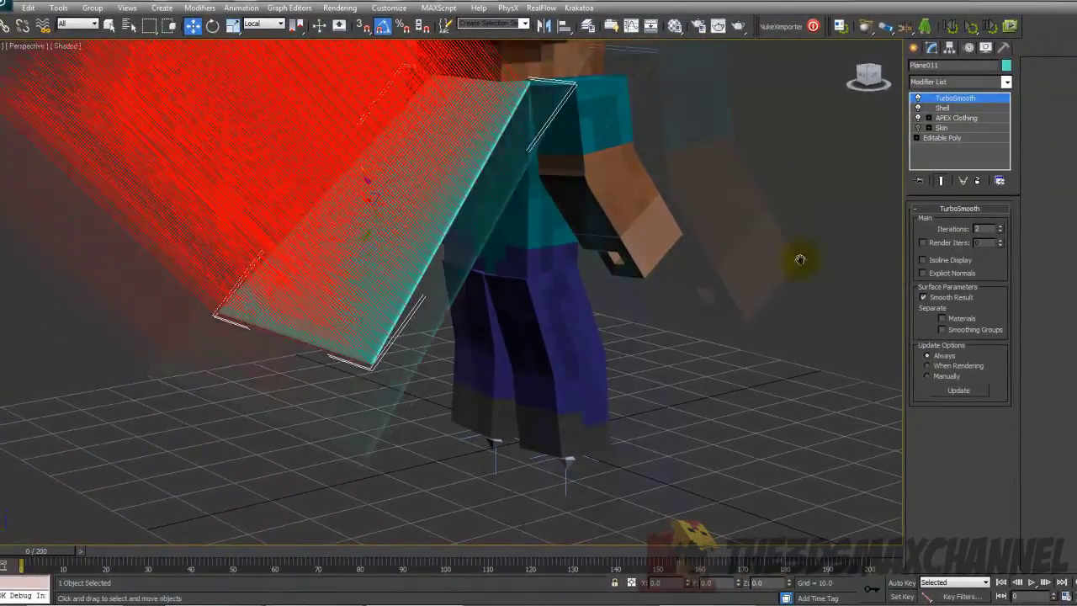
# Step: Examine the smoothed cape's thickness and edges at frame 0 from the side and behind, briefly toggling the wireframe display
pyautogui.moveTo(800, 259); pyautogui.dragTo(815, 306, button='middle')
pyautogui.scroll(2, 711, 207)
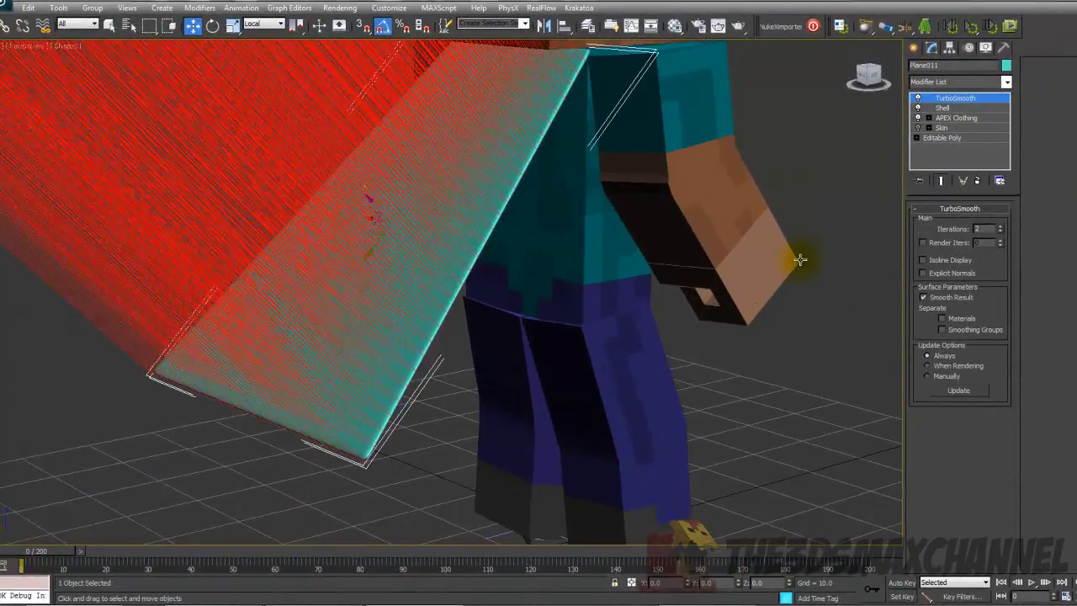
pyautogui.scroll(-2, 720, 197)
pyautogui.keyDown('alt'); pyautogui.moveTo(631, 180); pyautogui.dragTo(508, 141, button='middle'); pyautogui.keyUp('alt')
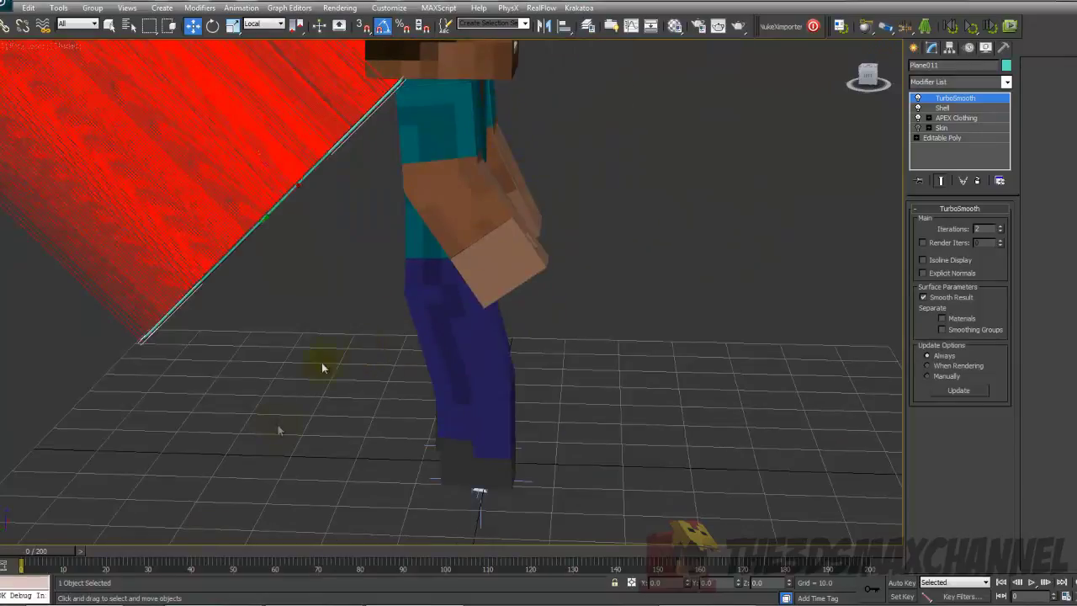
pyautogui.moveTo(53, 547); pyautogui.dragTo(12, 567)
pyautogui.moveTo(385, 303); pyautogui.dragTo(413, 285, button='middle')
pyautogui.scroll(-4, 430, 318)
pyautogui.scroll(5, 488, 342)
pyautogui.keyDown('alt'); pyautogui.moveTo(558, 173); pyautogui.dragTo(654, 193, button='middle'); pyautogui.keyUp('alt')
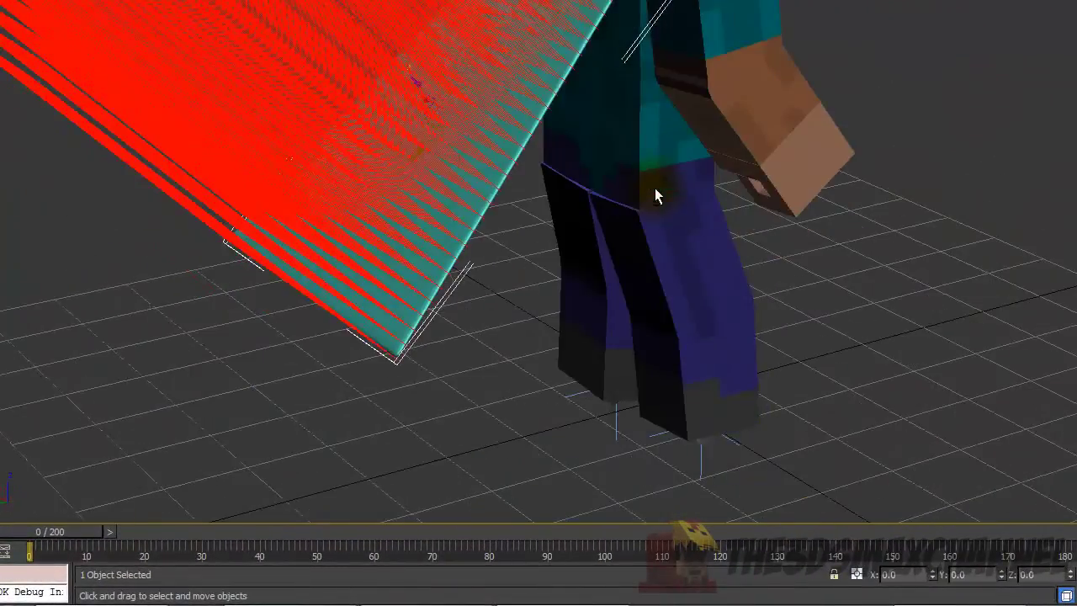
pyautogui.press('F3')
pyautogui.press('F3')
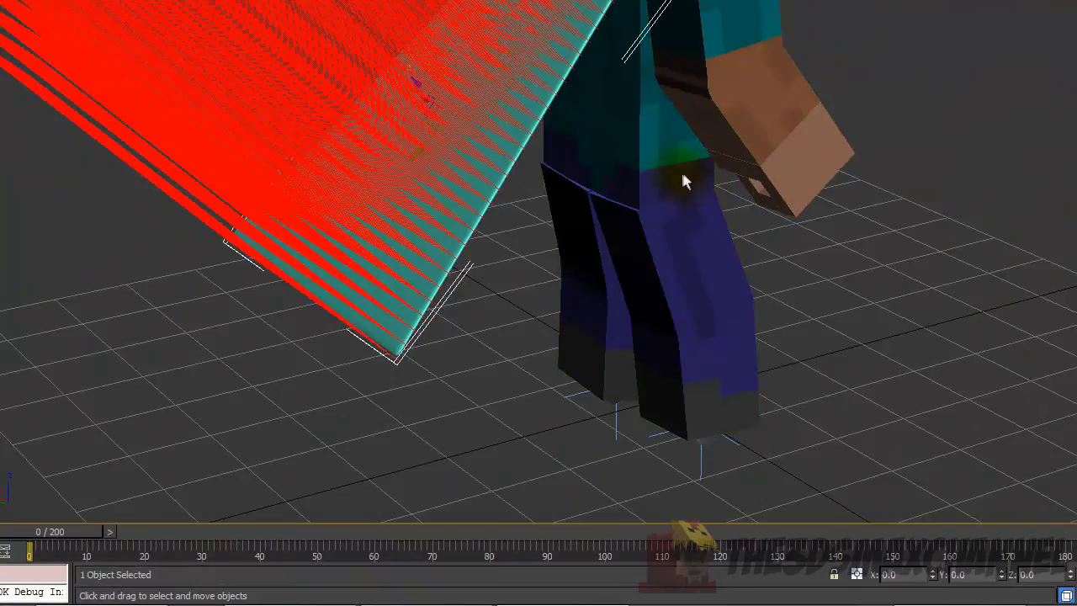
# Step: Scrub the timeline and play the animation to check how the thickened, smoothed cape moves behind the character
pyautogui.keyDown('alt'); pyautogui.moveTo(684, 183); pyautogui.dragTo(506, 170, button='middle'); pyautogui.keyUp('alt')
pyautogui.moveTo(85, 531); pyautogui.dragTo(223, 532)
pyautogui.press('/')
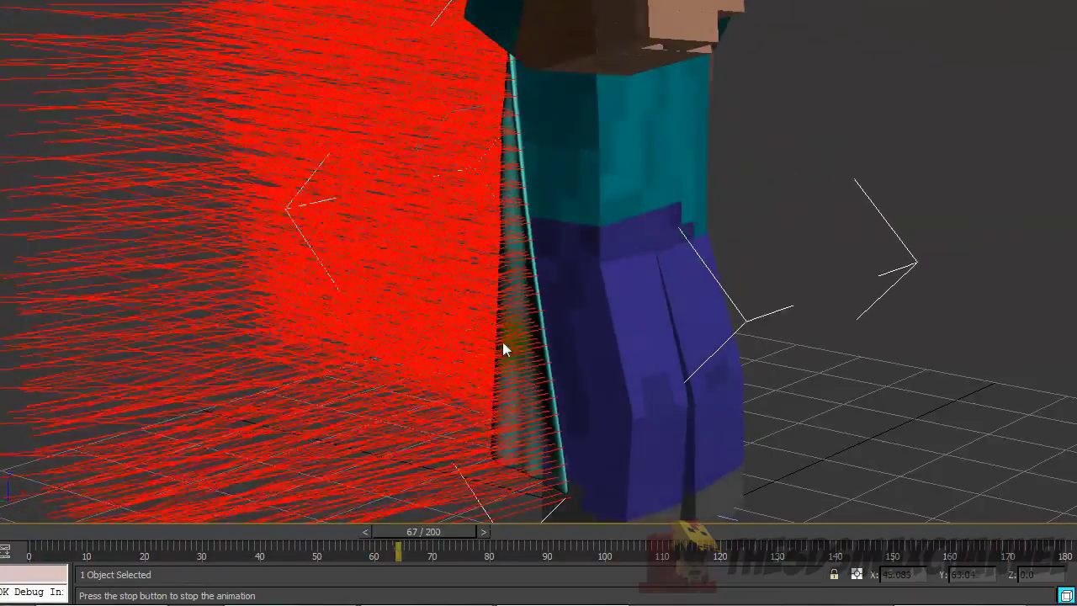
pyautogui.scroll(-3, 420, 263)
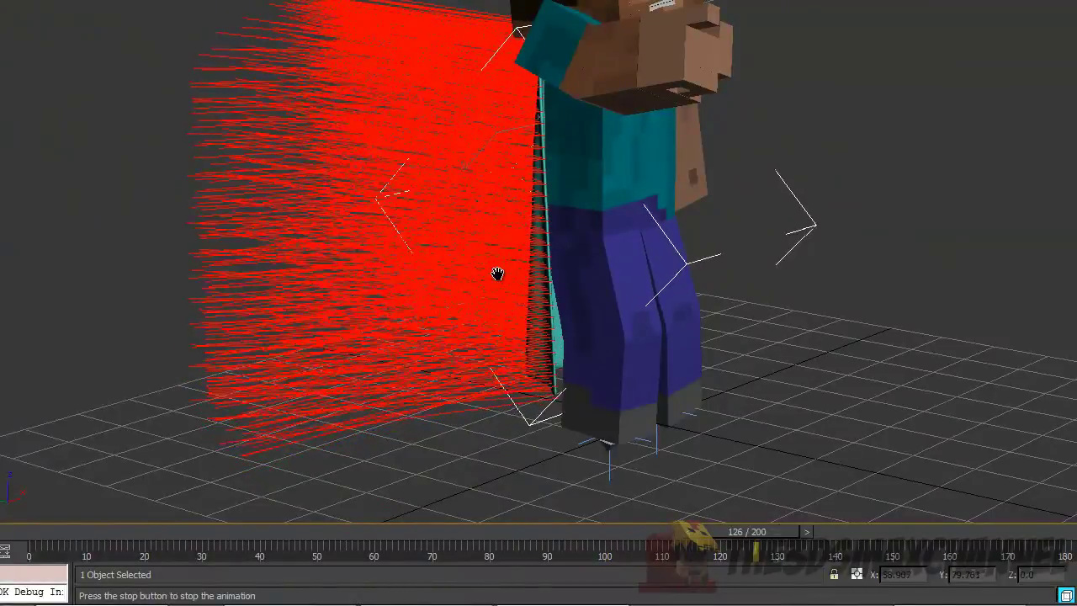